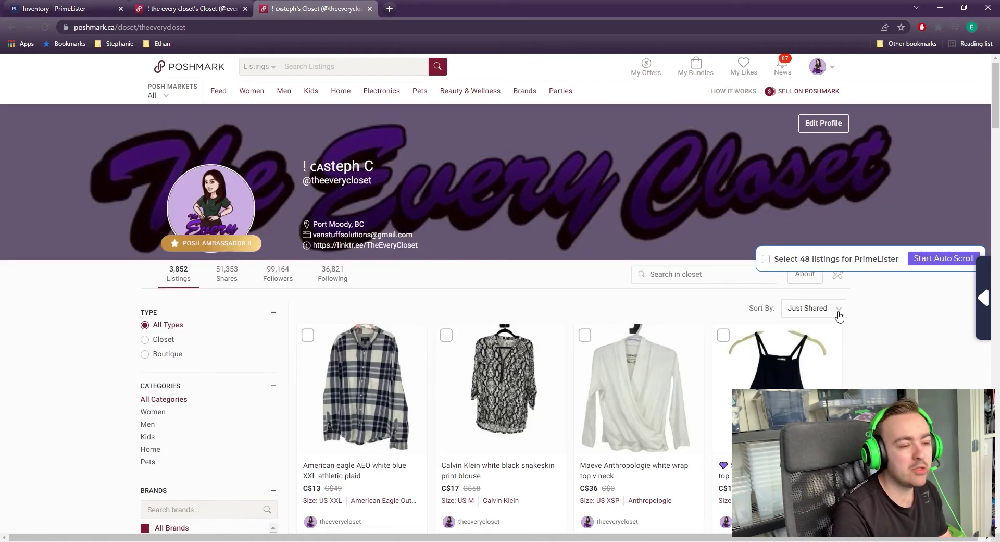
Sort the closet by Just In and select the Uniqlo navy top, Forever 21 shorts and Looky mustard sandals listings
left_click(836, 311)
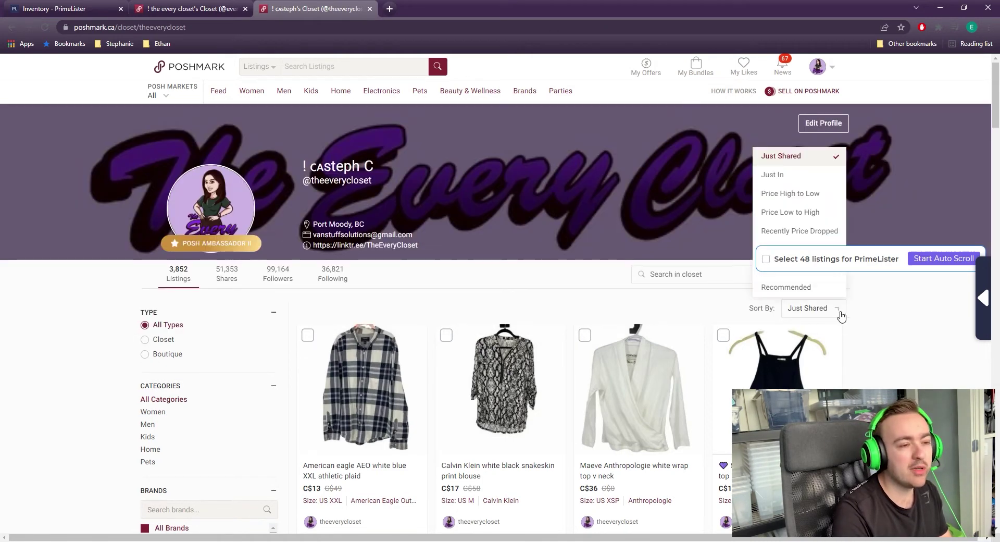
left_click(789, 178)
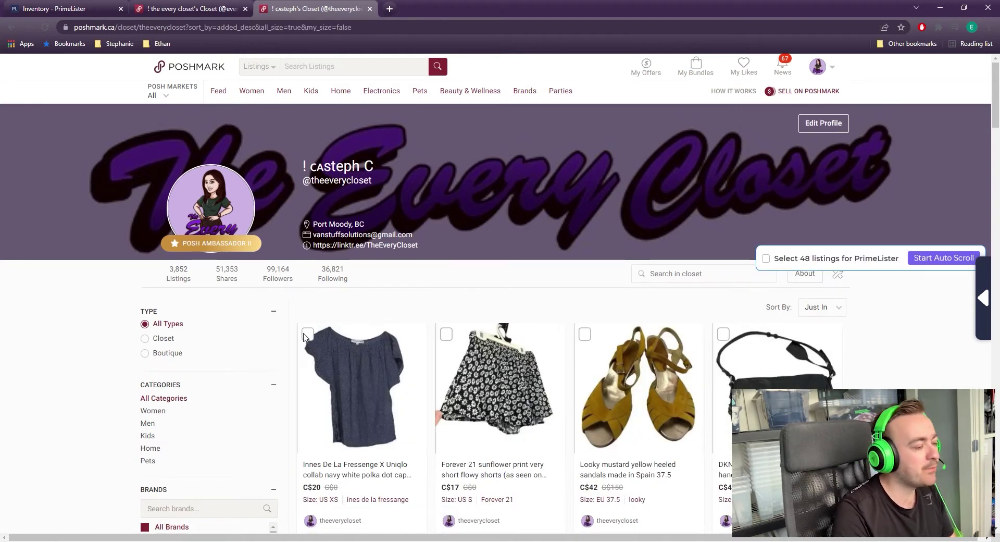
left_click(307, 334)
left_click(446, 335)
left_click(585, 334)
scroll(700, 386, "down", 4)
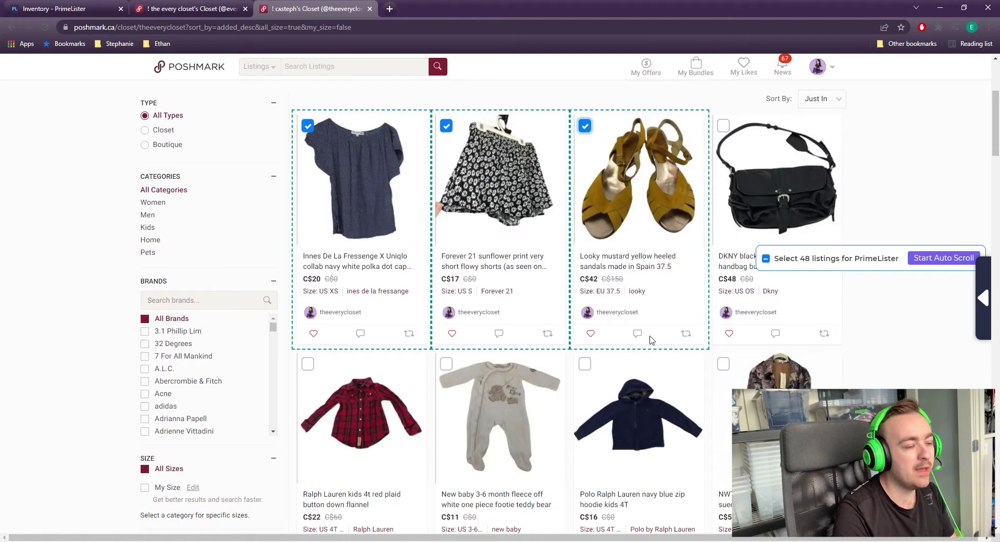
scroll(651, 344, "up", 4)
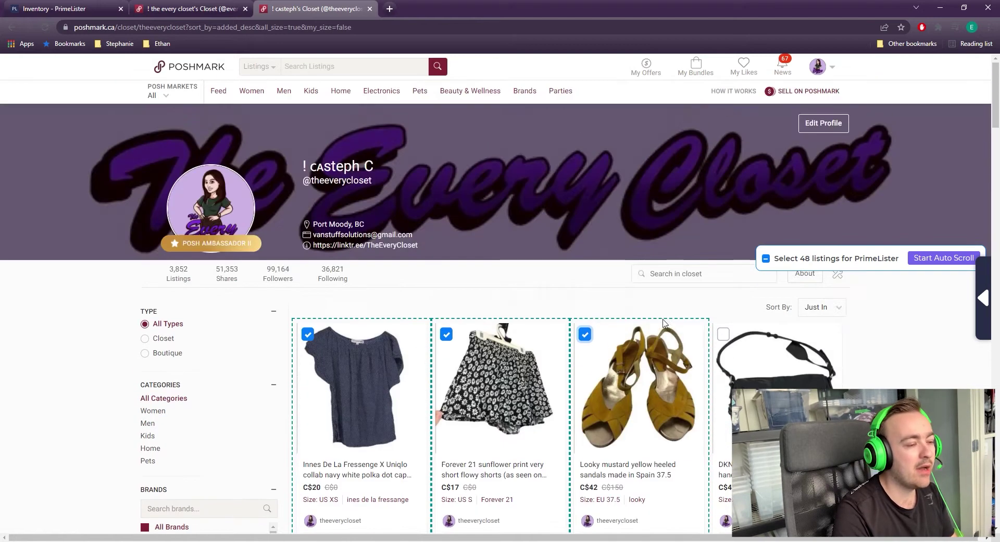
Import the three selected listings into PrimeLister and close the Edit Listing page
left_click(991, 301)
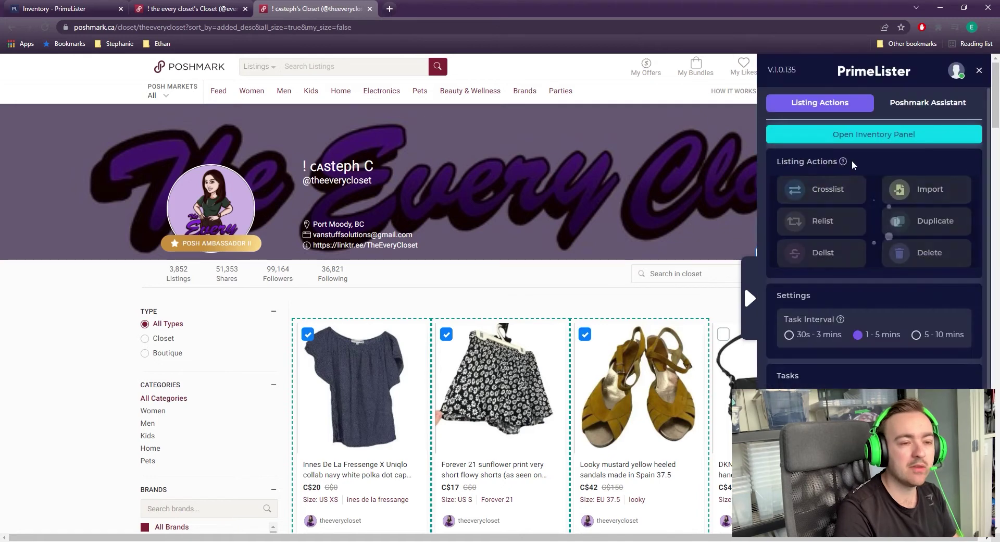
left_click(923, 201)
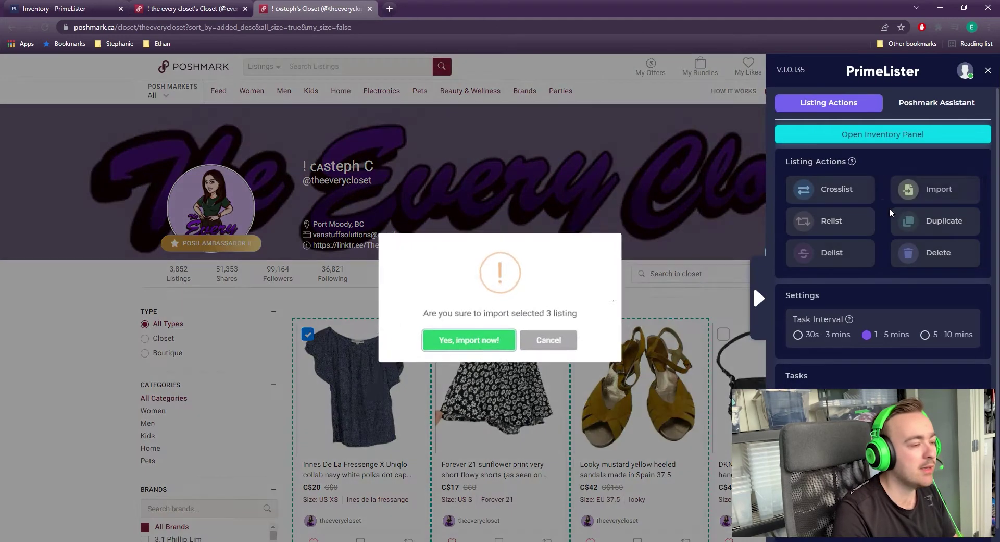
left_click(463, 343)
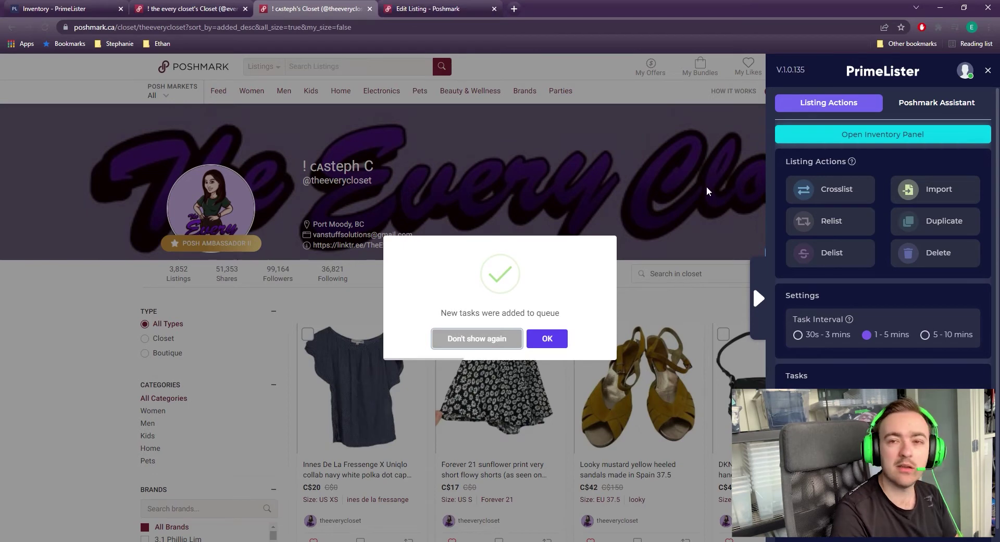
left_click(685, 244)
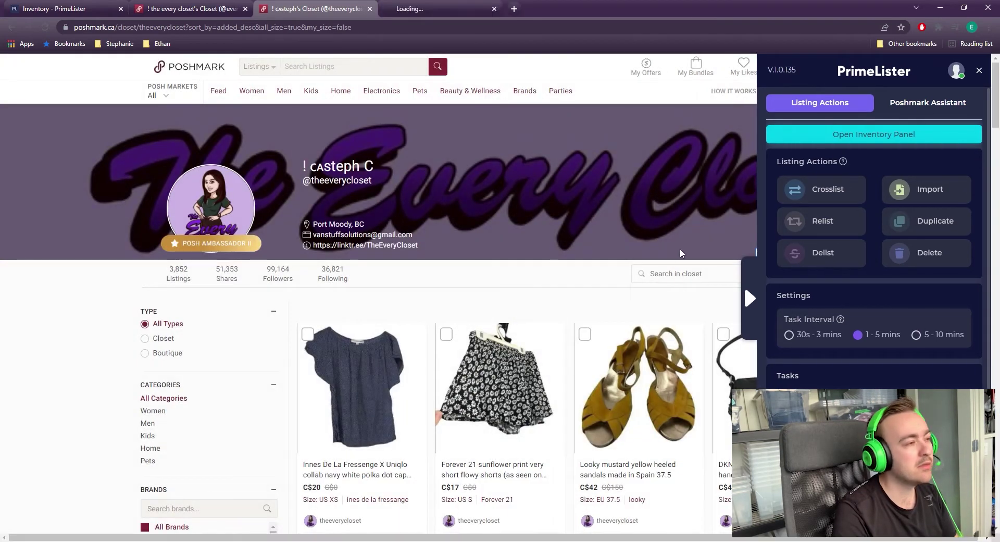
mouse_move(459, 97)
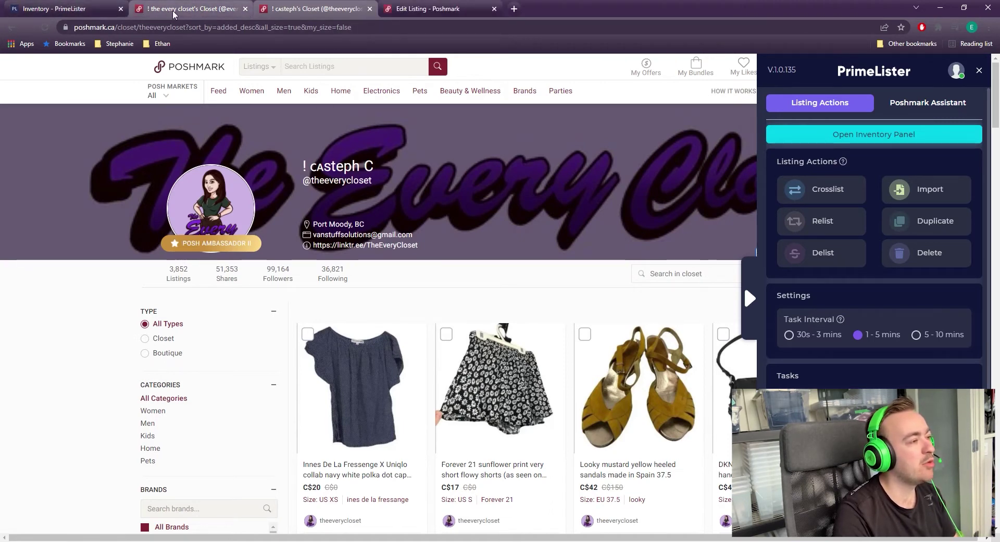
left_click(494, 9)
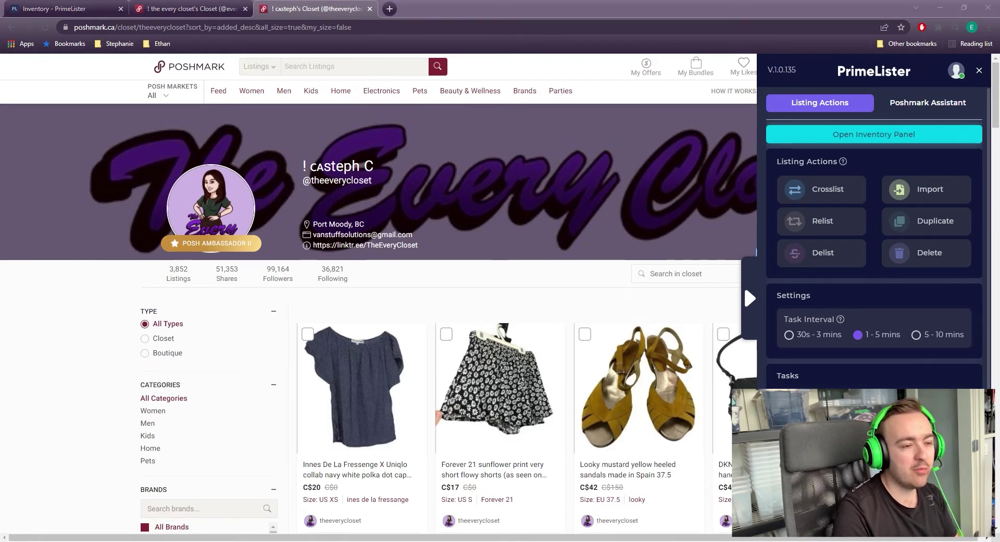
Switch to the PrimeLister inventory page and reload it to load the newly imported listings
left_click(52, 9)
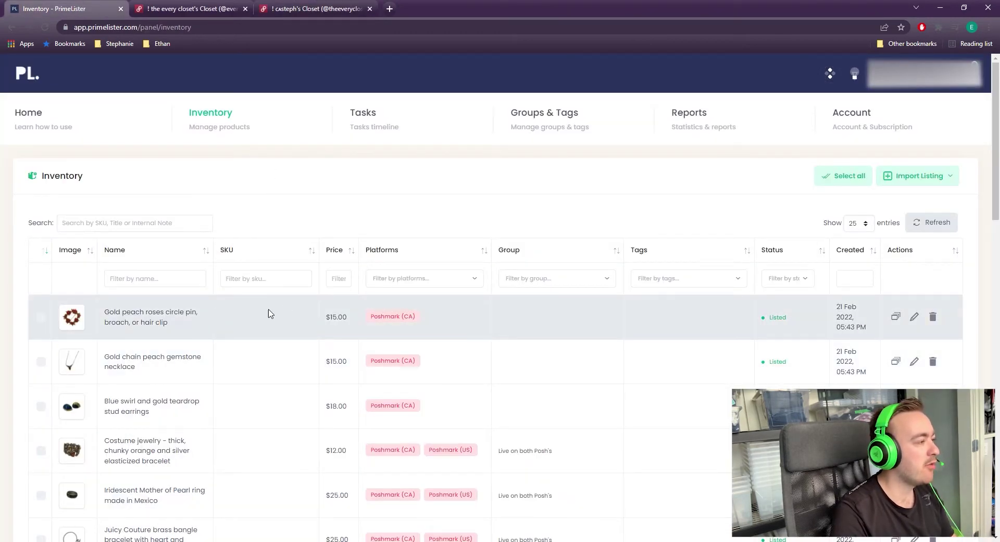
key("F5")
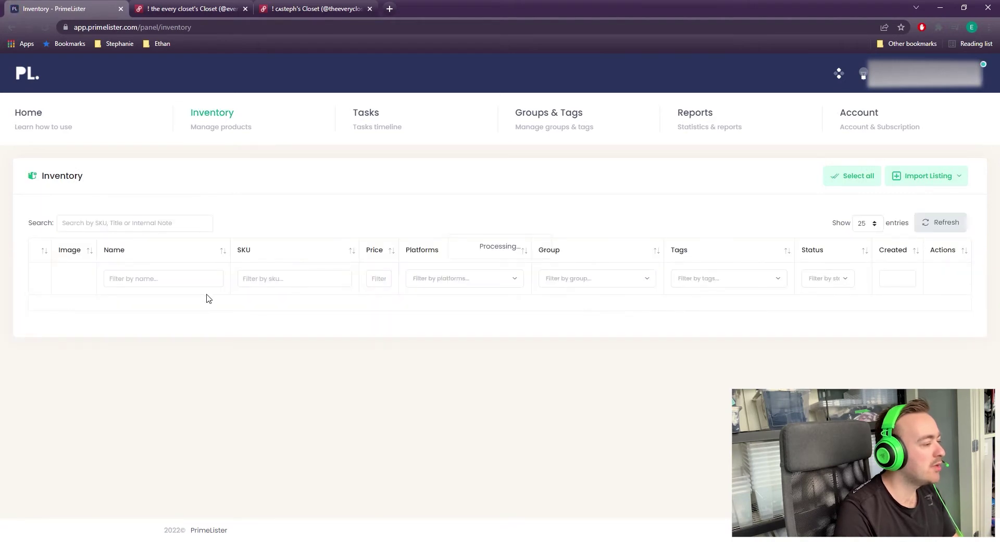
left_click_drag(104, 311, 444, 417)
left_click(502, 405)
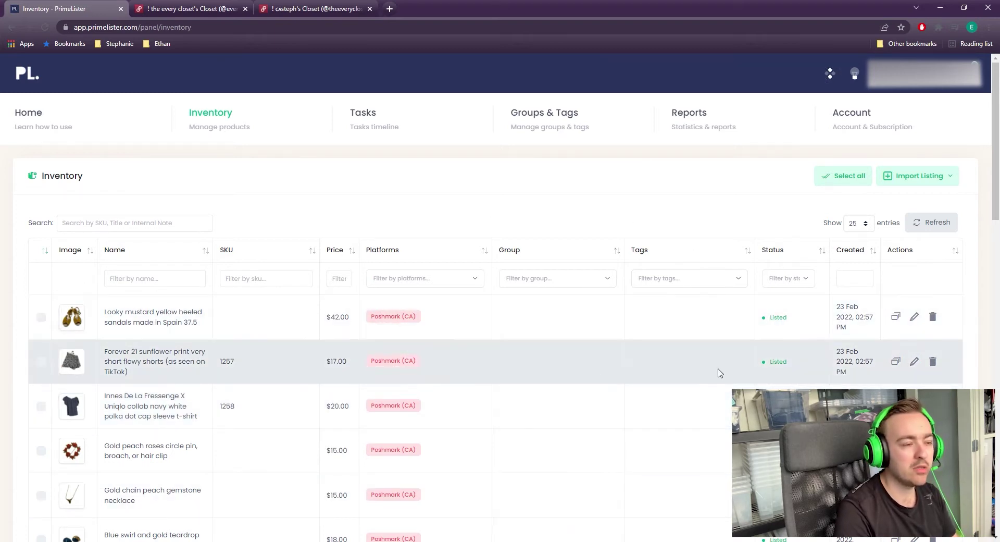
Review the imported sandals entry and the rest of the inventory list, checking names, platforms and groups
triple_click(123, 311)
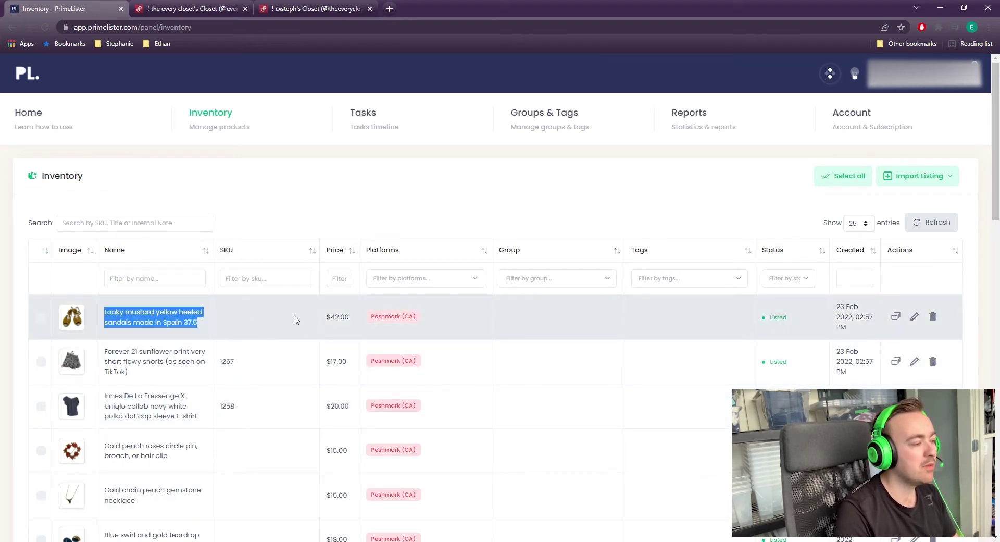
left_click_drag(103, 312, 208, 315)
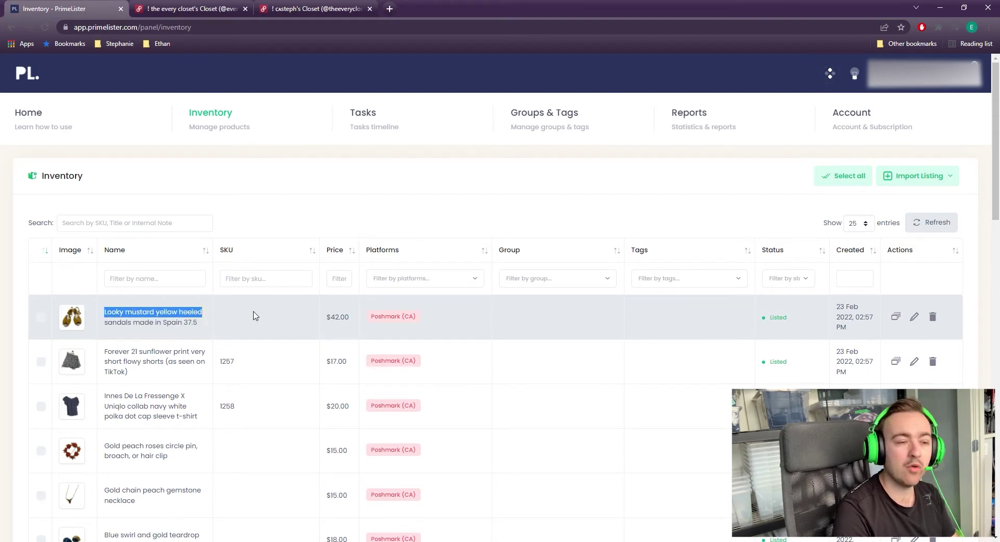
scroll(954, 229, "down", 15)
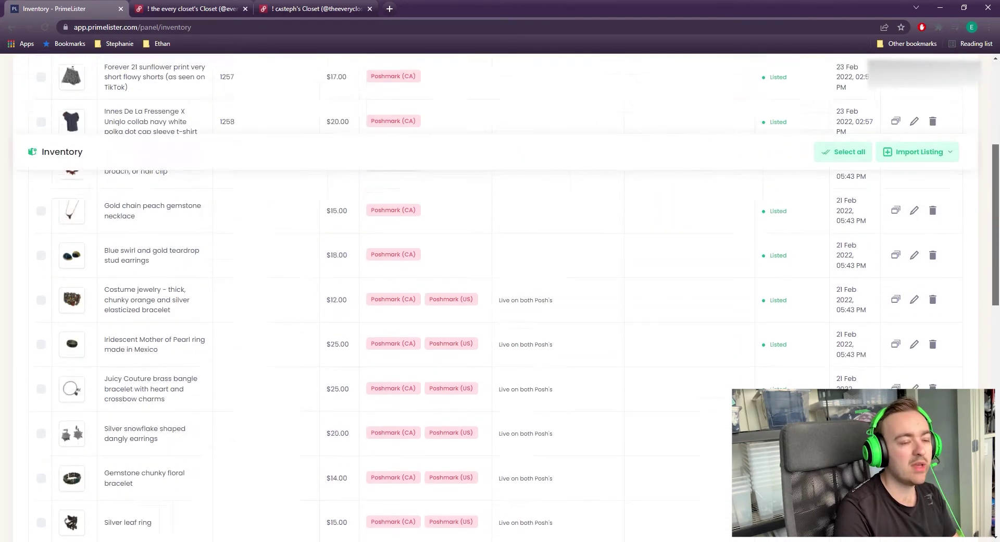
scroll(364, 312, "down", 2)
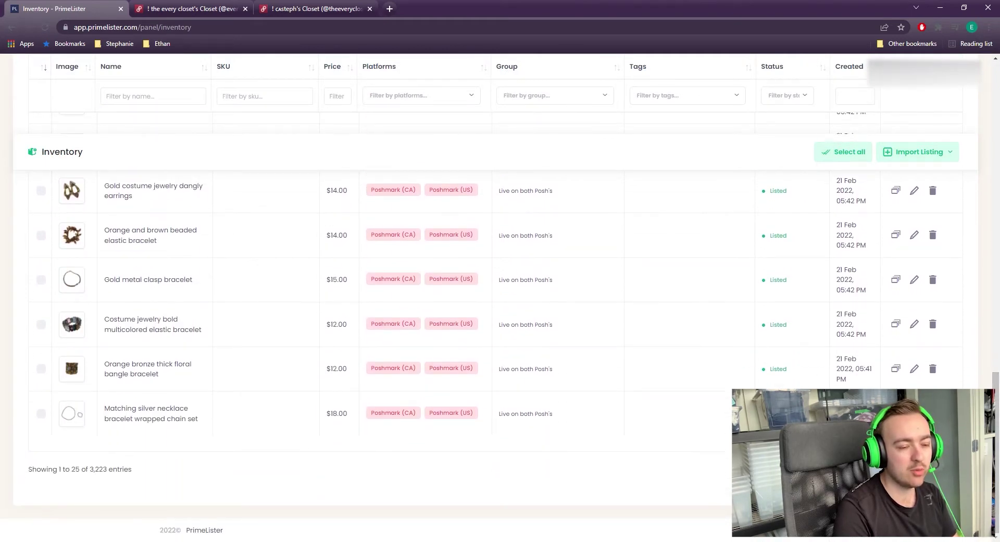
scroll(947, 154, "up", 17)
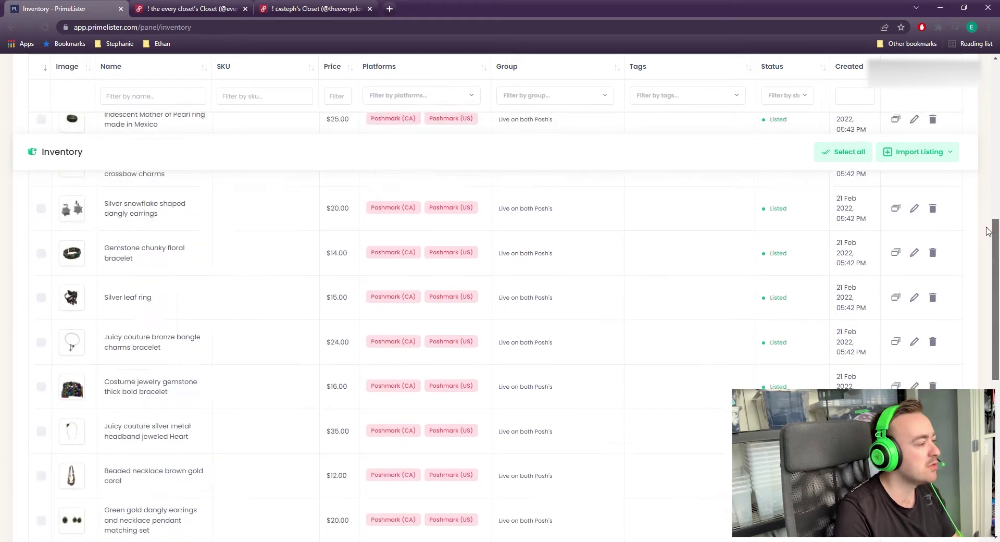
left_click(182, 337)
left_click(41, 317)
left_click(41, 360)
left_click(40, 406)
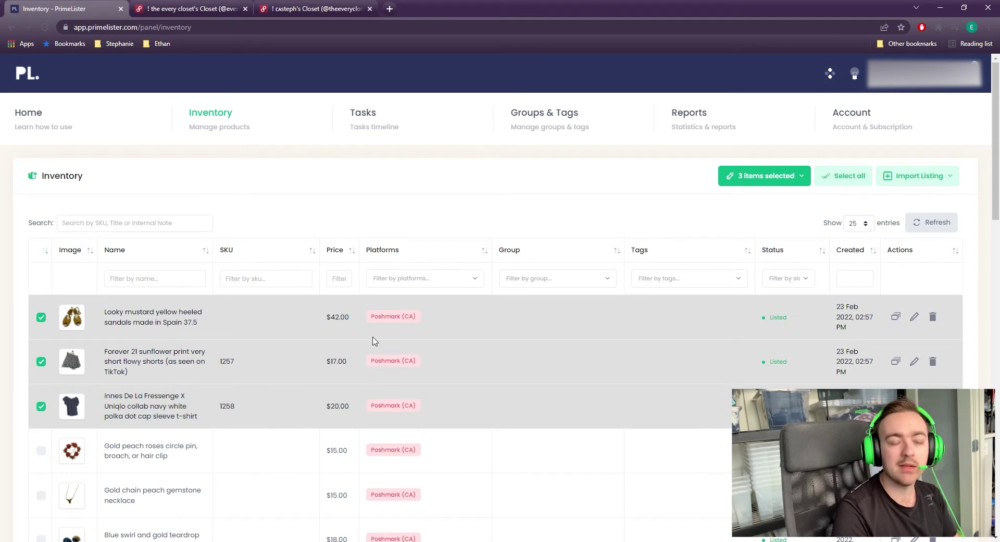
left_click(41, 406)
left_click(41, 361)
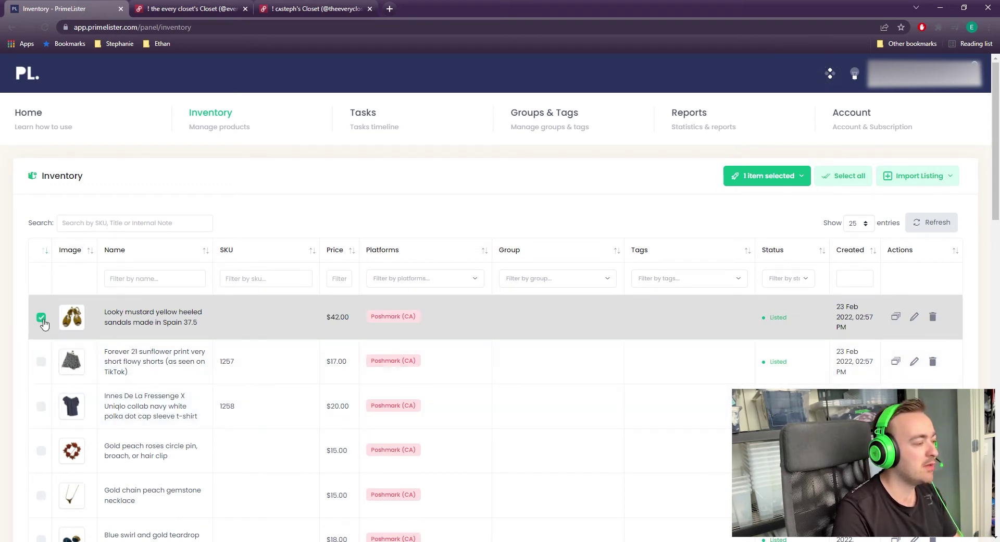
left_click(42, 319)
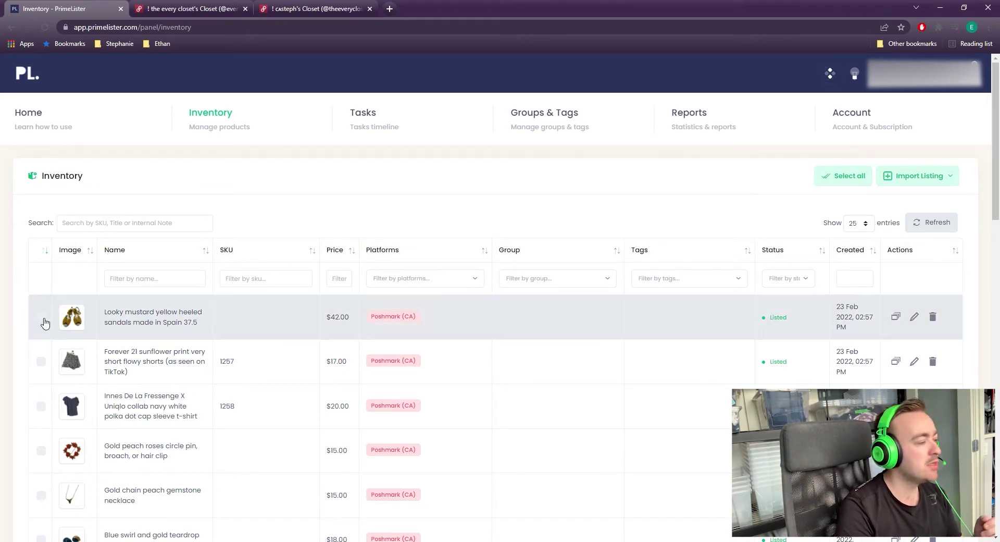
Select the Looky mustard yellow heeled sandals in the inventory and view the target marketplaces offered for crosslisting
left_click(41, 317)
left_click(766, 176)
left_click(734, 375)
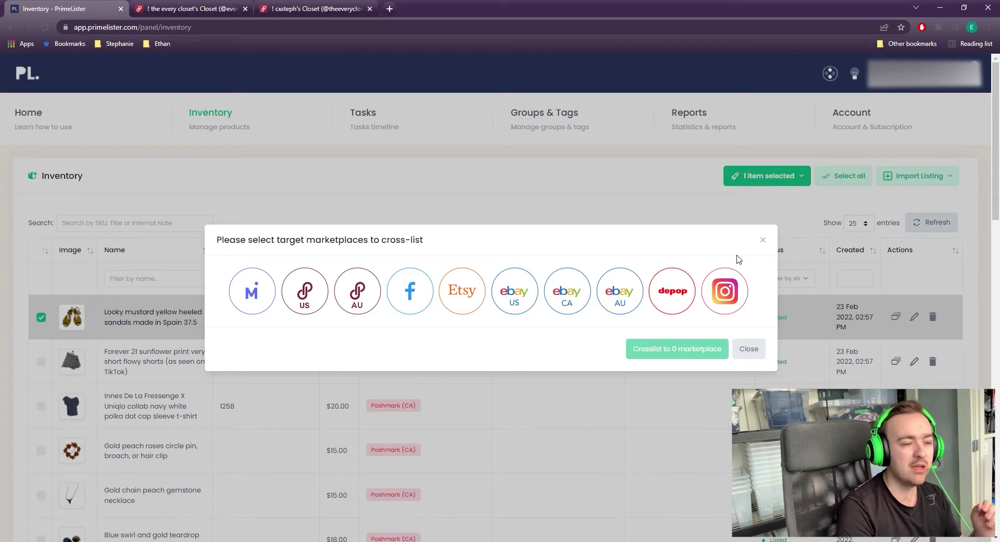
left_click(763, 240)
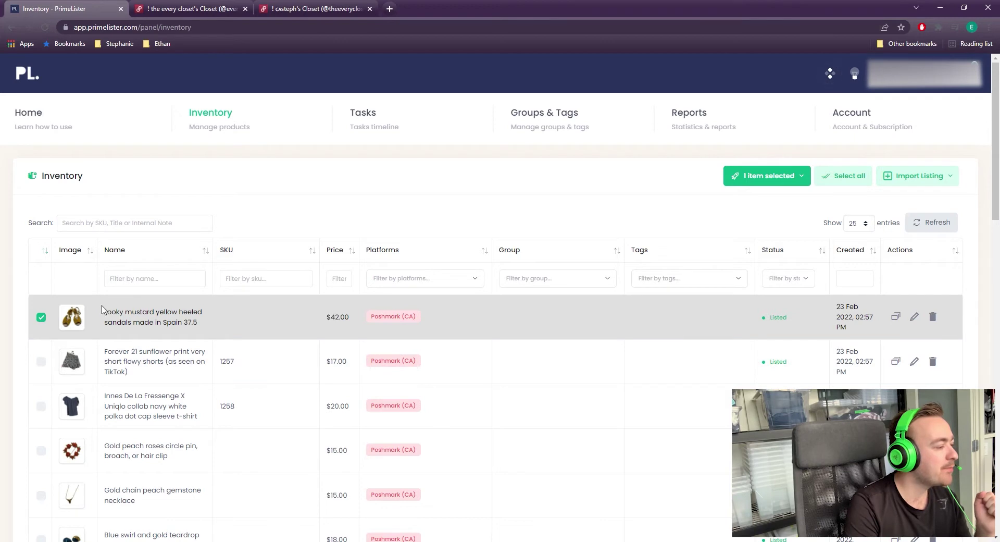
left_click_drag(104, 312, 211, 310)
left_click_drag(104, 311, 211, 310)
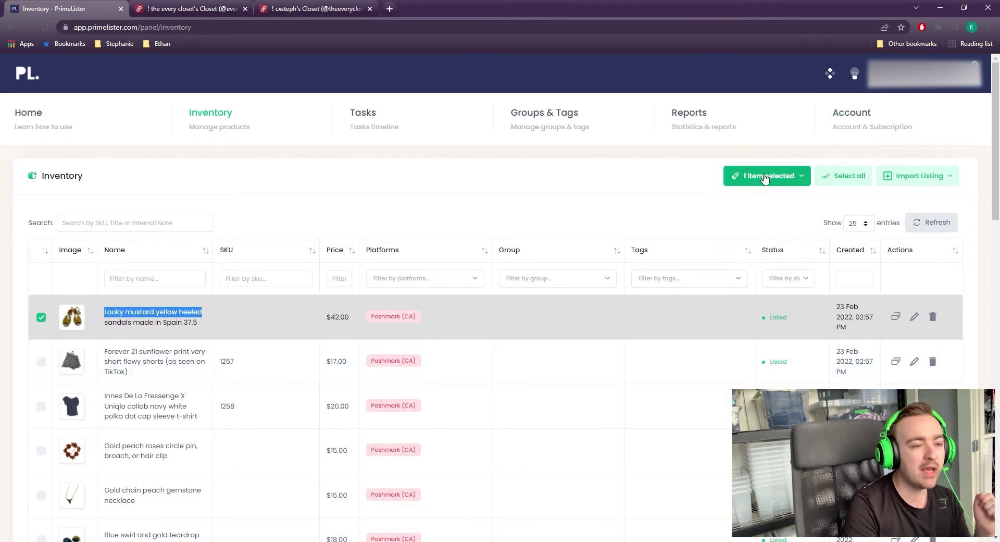
left_click(783, 180)
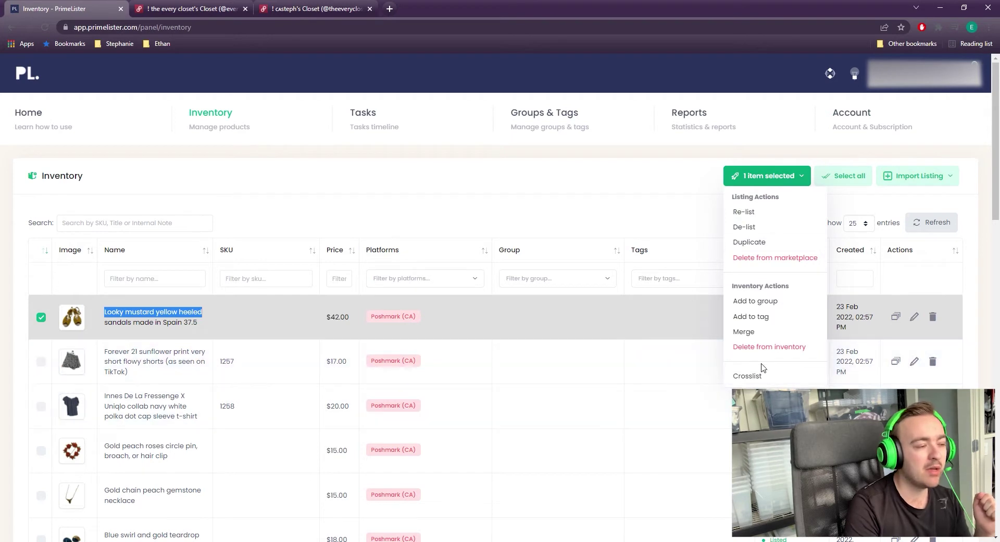
triple_click(397, 323)
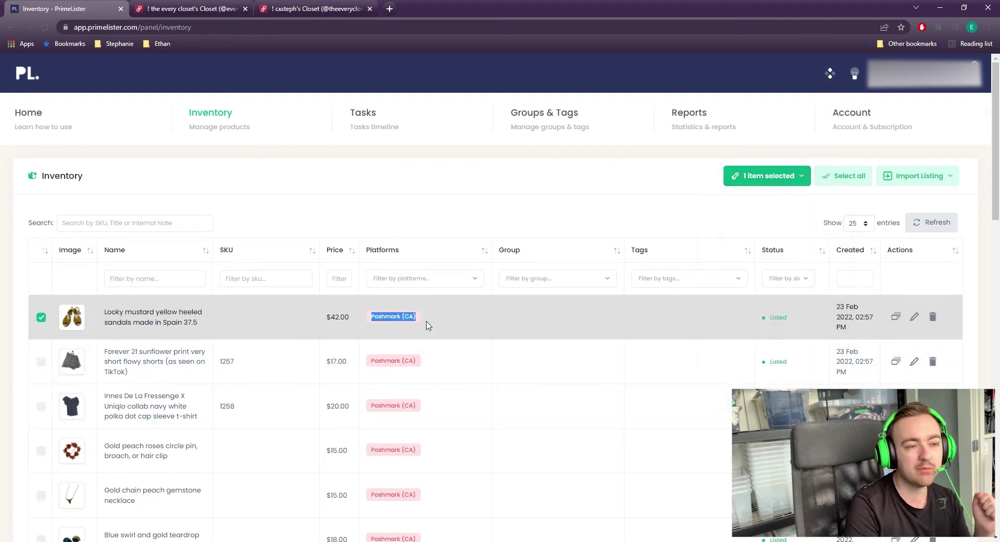
left_click(765, 175)
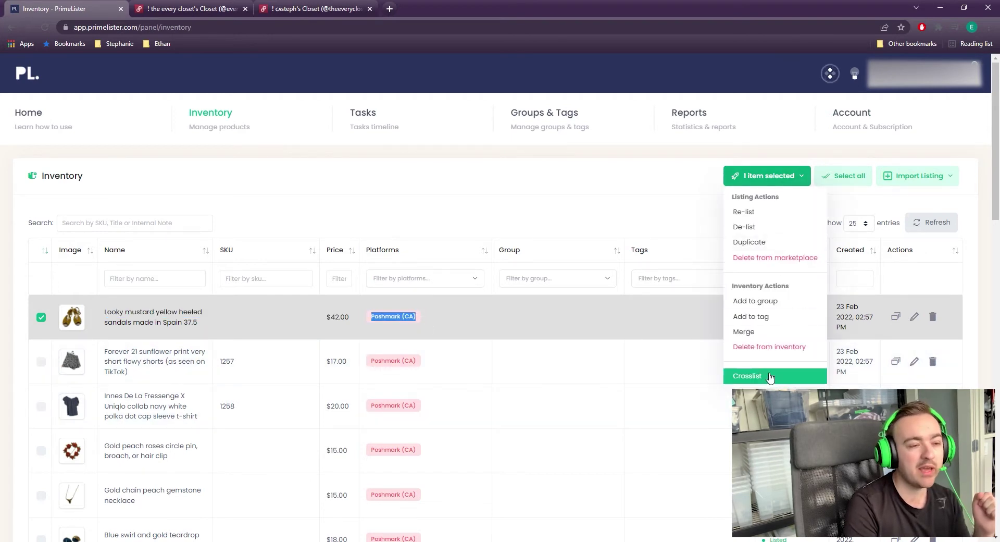
left_click(706, 191)
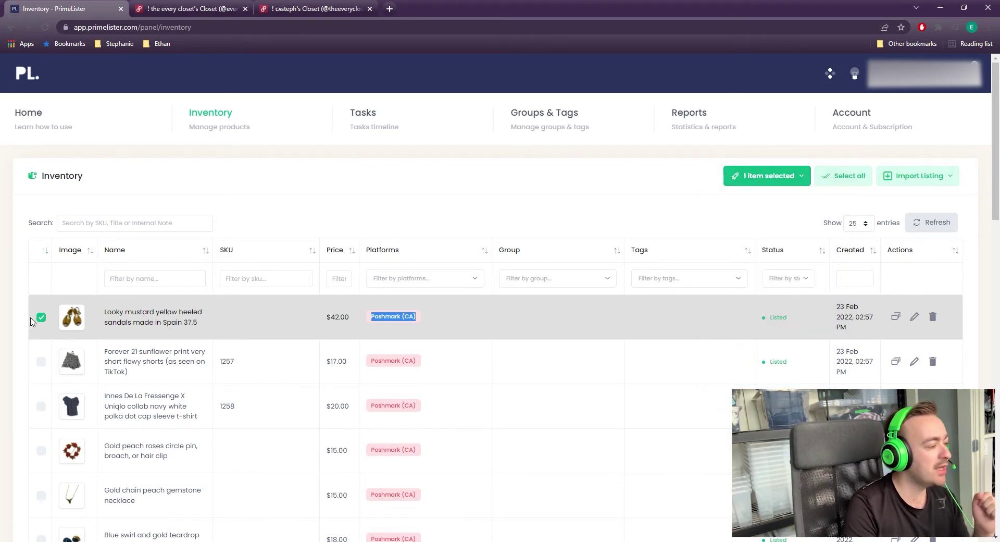
Crosslist the selected Looky sandals listing to Poshmark US and eBay US
left_click(780, 177)
left_click(777, 380)
left_click(313, 306)
left_click(534, 304)
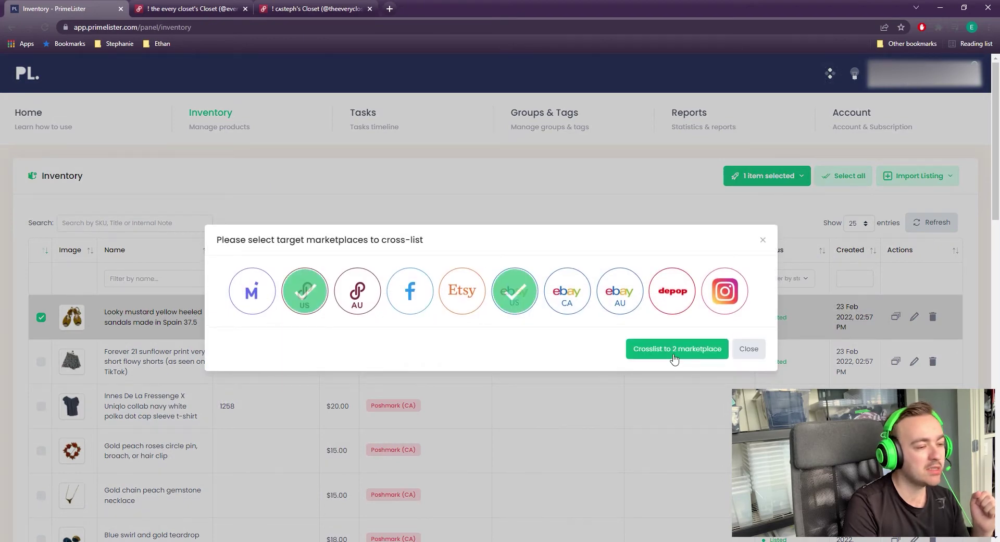
left_click(676, 350)
left_click(465, 354)
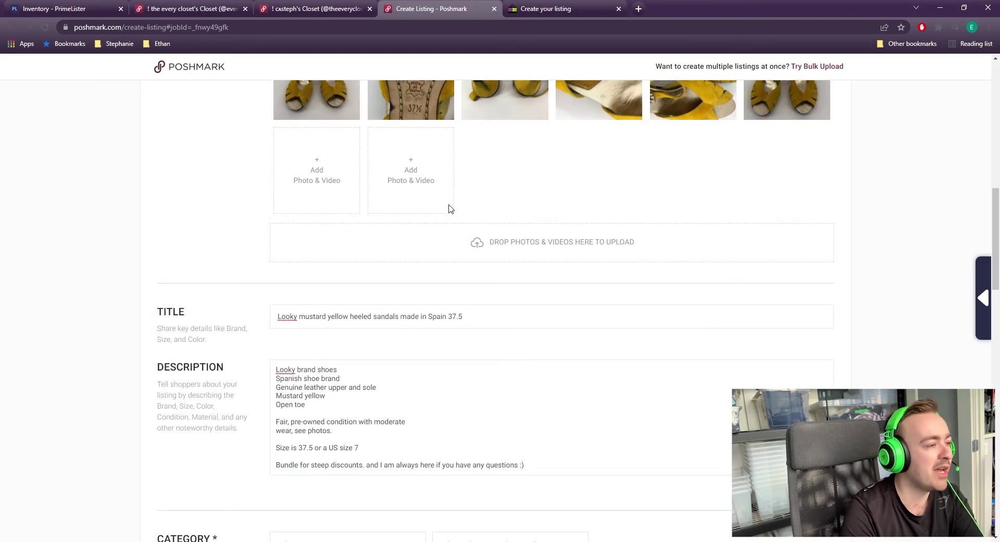
Examine the photos, title, description and category fields in the Poshmark US Create Listing form for the sandals
scroll(499, 225, "up", 10)
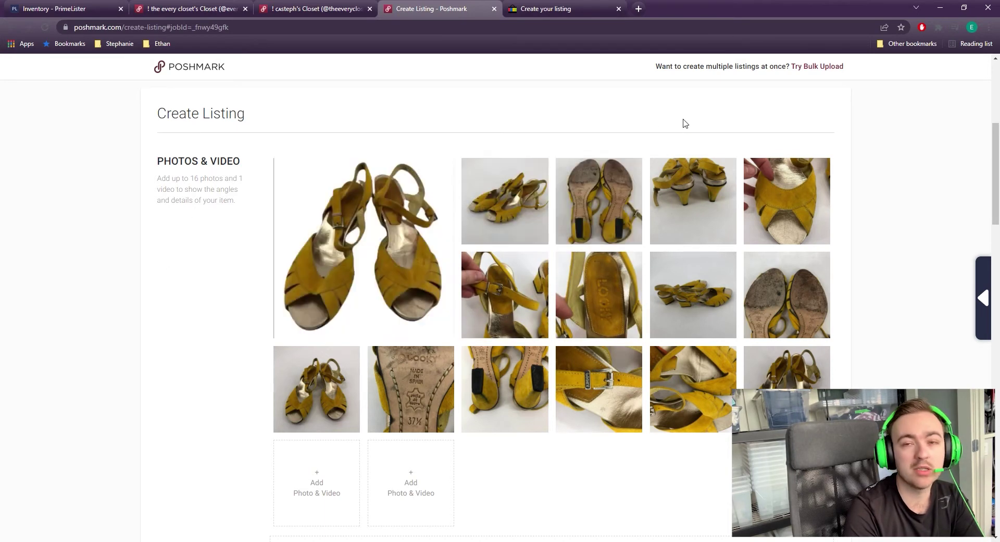
scroll(365, 223, "down", 2)
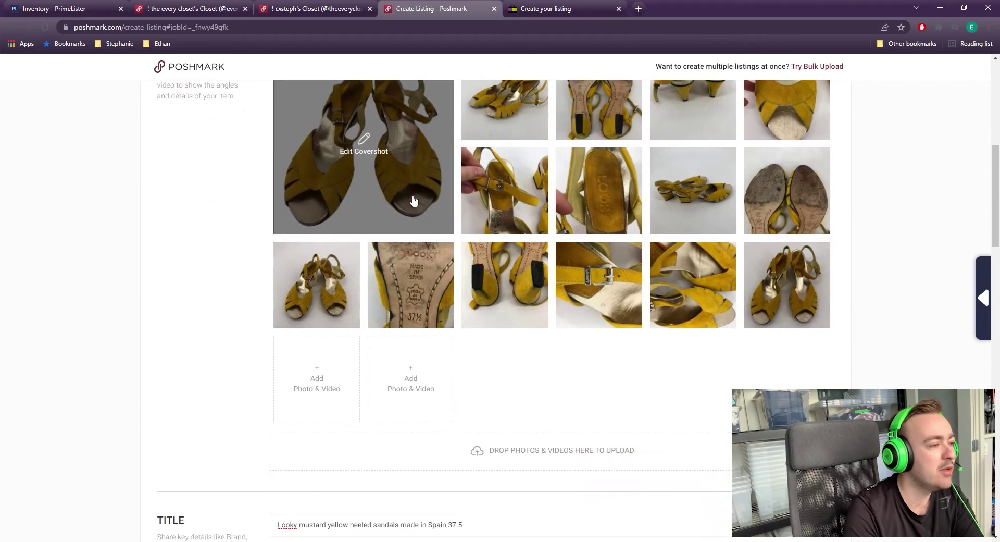
scroll(456, 224, "up", 1)
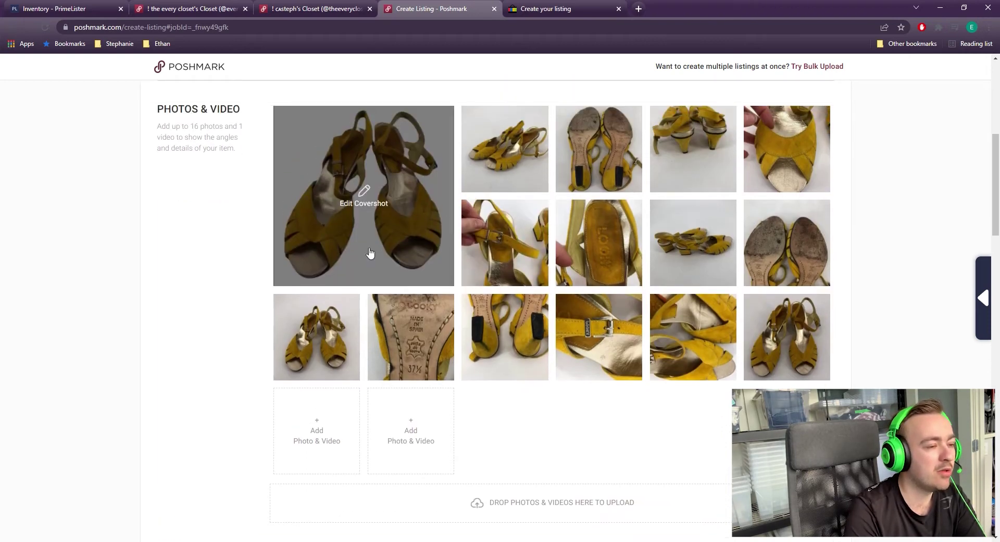
scroll(525, 284, "down", 2)
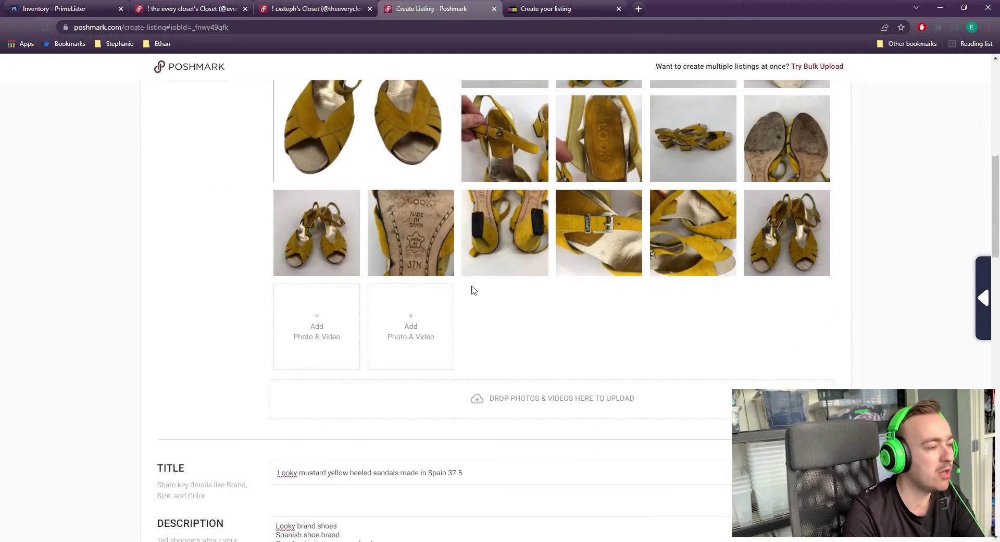
scroll(521, 287, "down", 6)
scroll(536, 125, "up", 1)
scroll(540, 119, "up", 1)
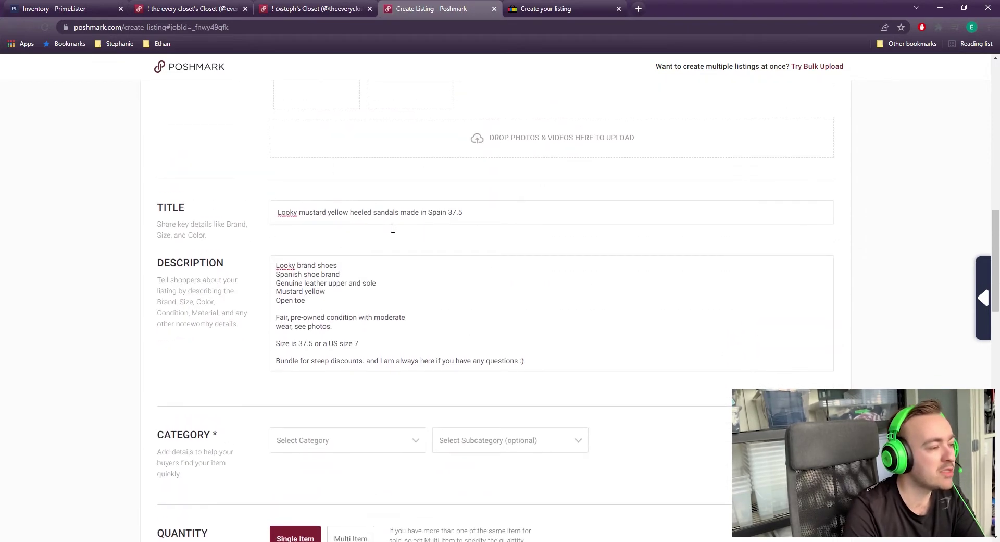
Check the transferred title and description text of the sandals against what the new Poshmark US listing needs
left_click_drag(277, 219, 429, 224)
left_click_drag(298, 273, 396, 285)
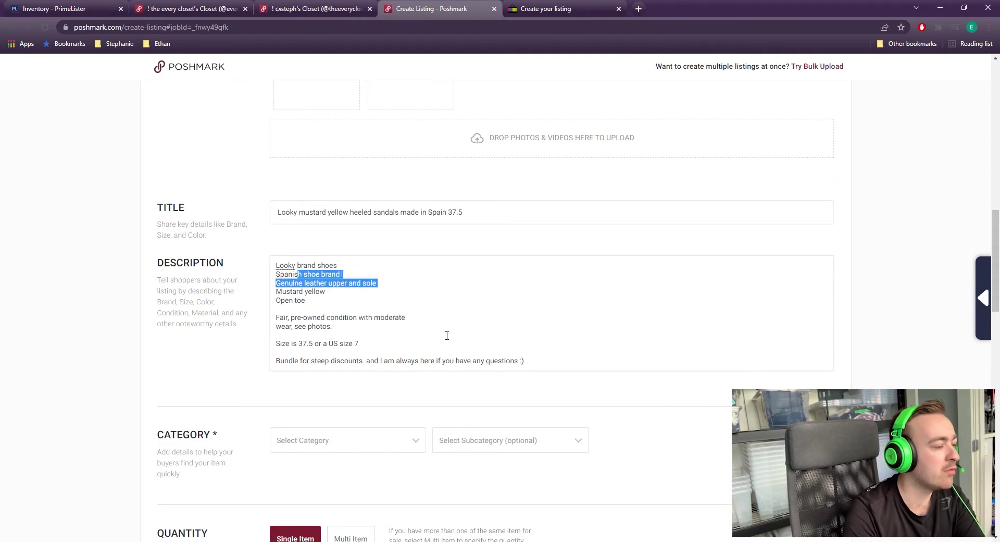
scroll(442, 336, "down", 3)
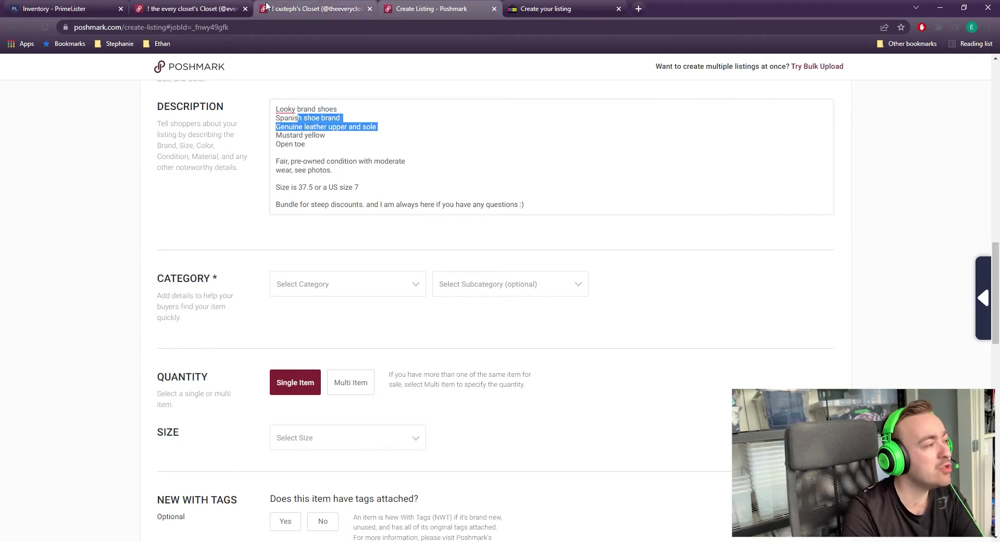
From the PrimeLister inventory, open the original Poshmark Canada sandals listing and place its tab beside the Create Listing form for reference
left_click(93, 6)
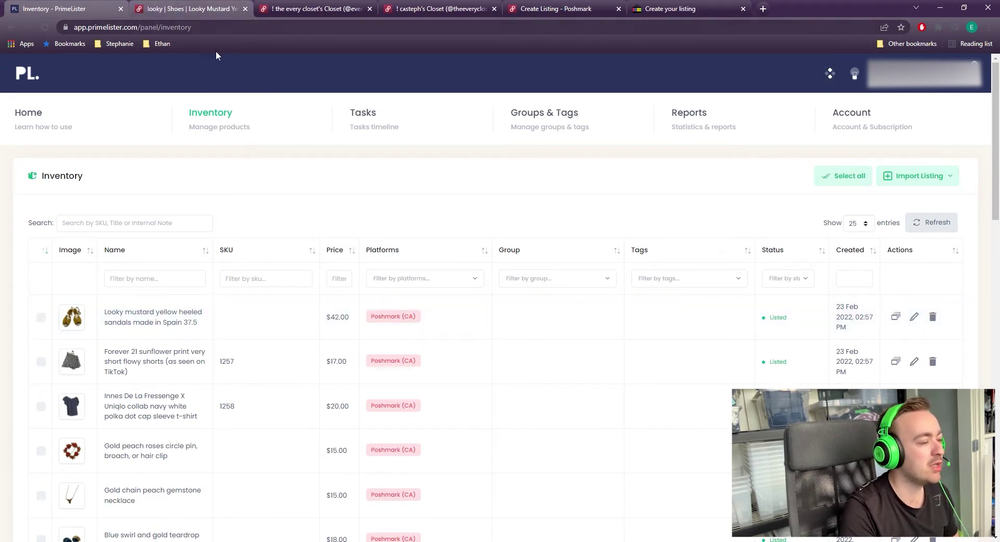
left_click_drag(190, 9, 411, 11)
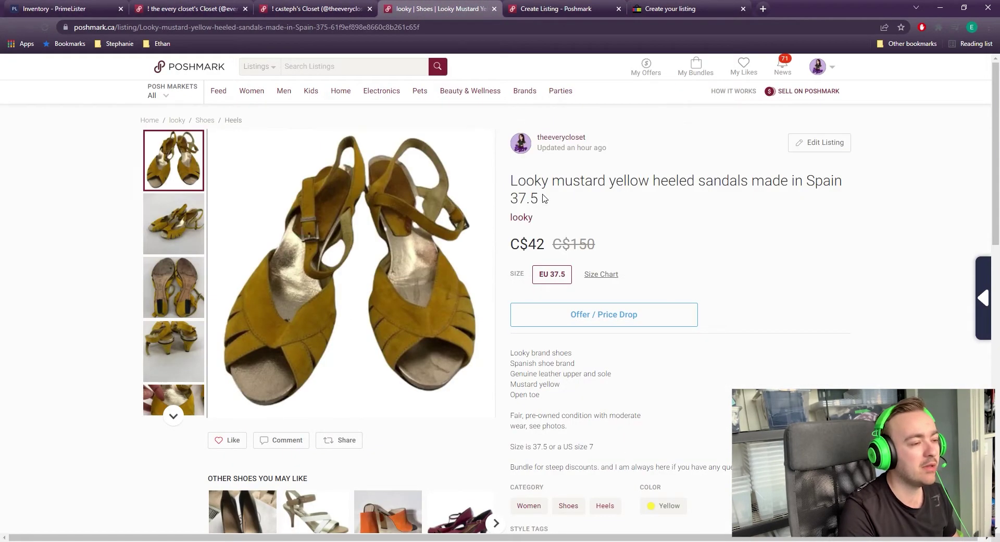
scroll(541, 197, "down", 2)
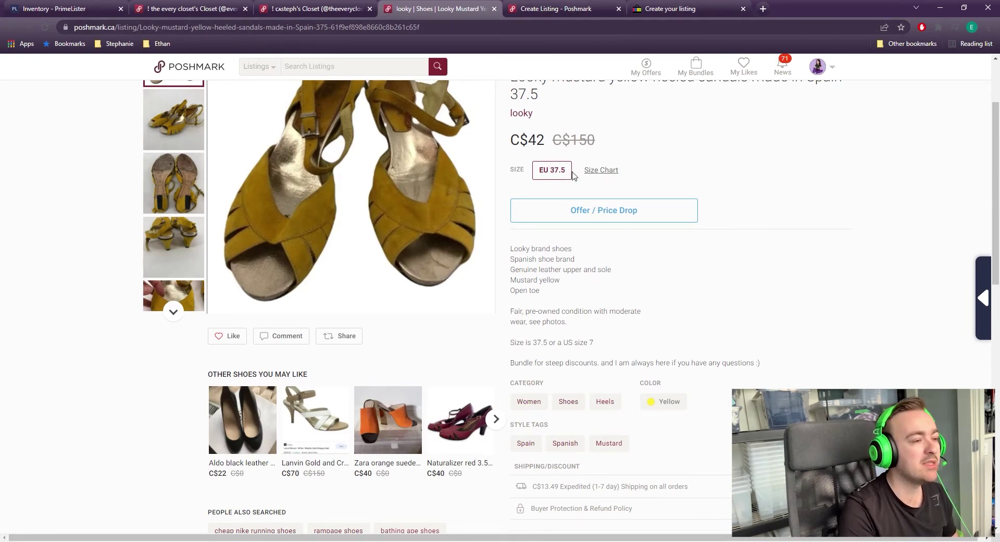
In the Poshmark US Create Listing form, set the sandals' category to Women, Shoes
left_click(539, 7)
left_click(333, 281)
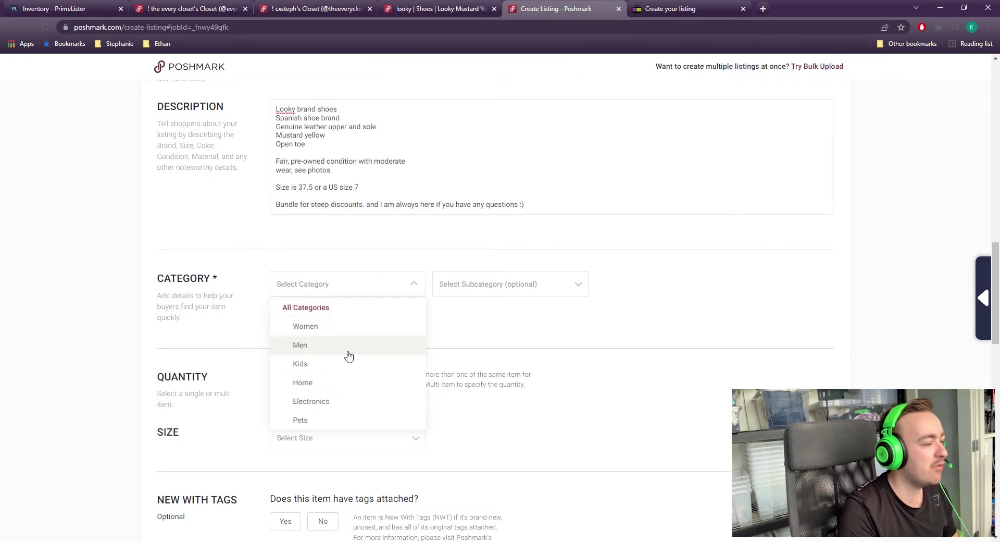
left_click(333, 327)
scroll(358, 431, "down", 2)
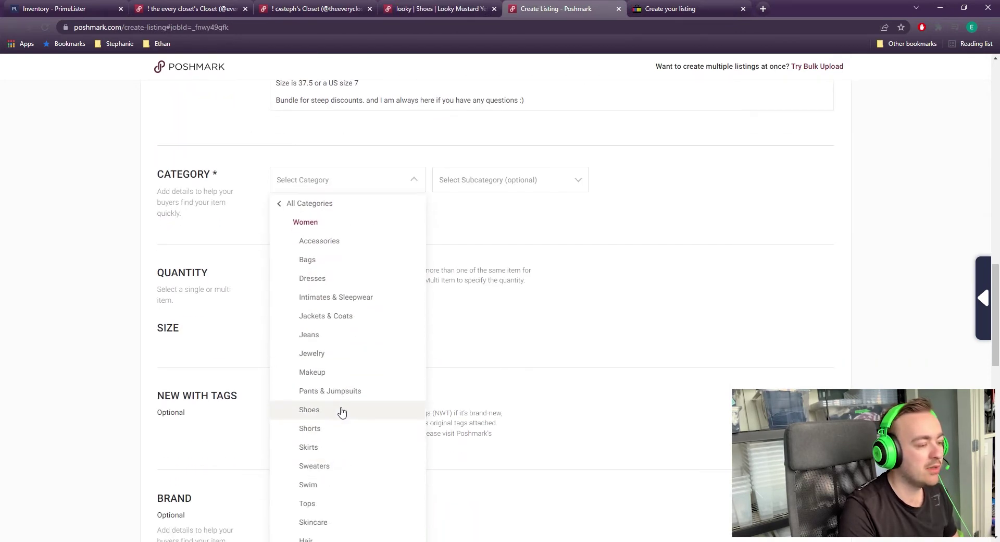
left_click(342, 411)
scroll(481, 313, "down", 3)
left_click(469, 159)
Switch the size chart to European standard sizes and set the sandals' size to EU 37.5
left_click(364, 183)
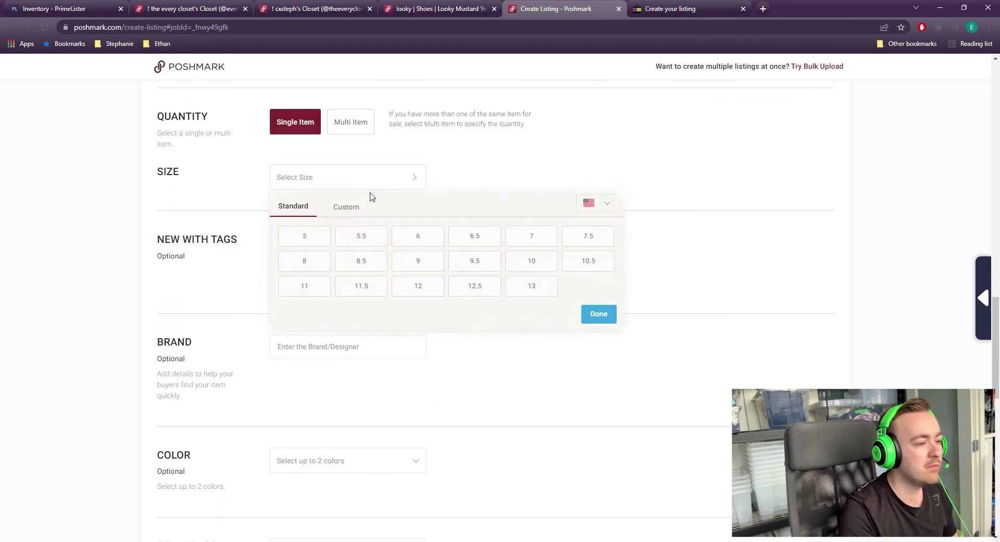
left_click(589, 203)
left_click(593, 274)
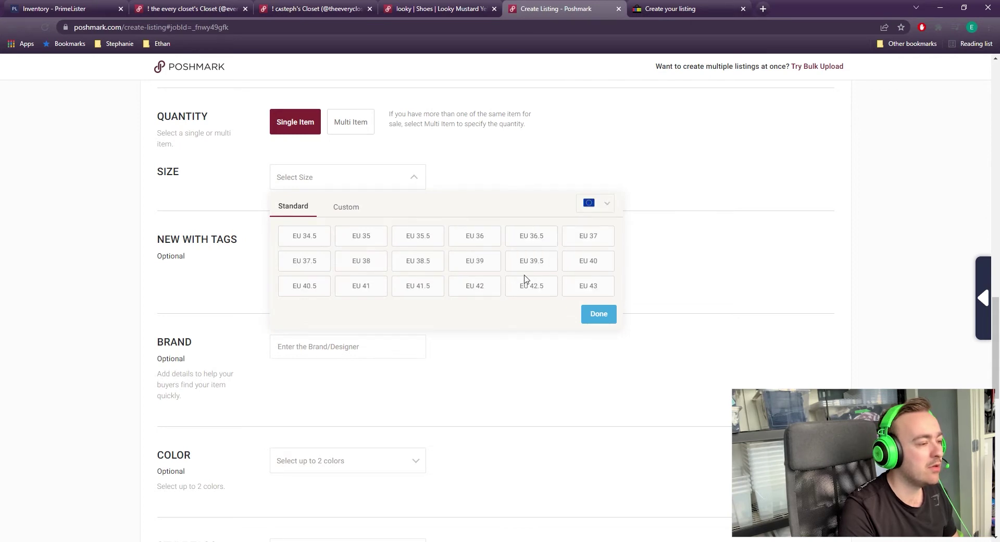
left_click(313, 267)
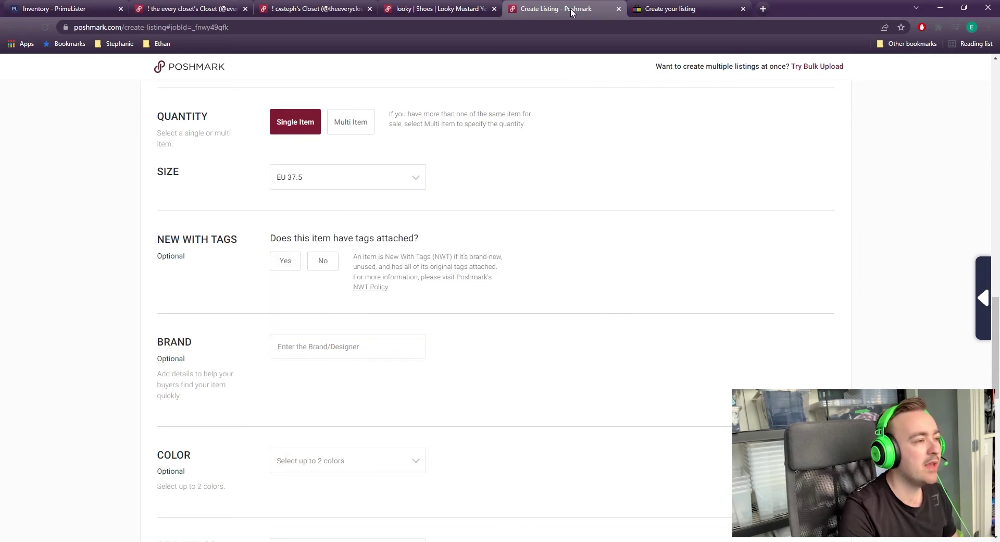
Look up the brand in the original Poshmark Canada listing and enter looky as the brand in the new listing
left_click(451, 8)
scroll(578, 161, "up", 3)
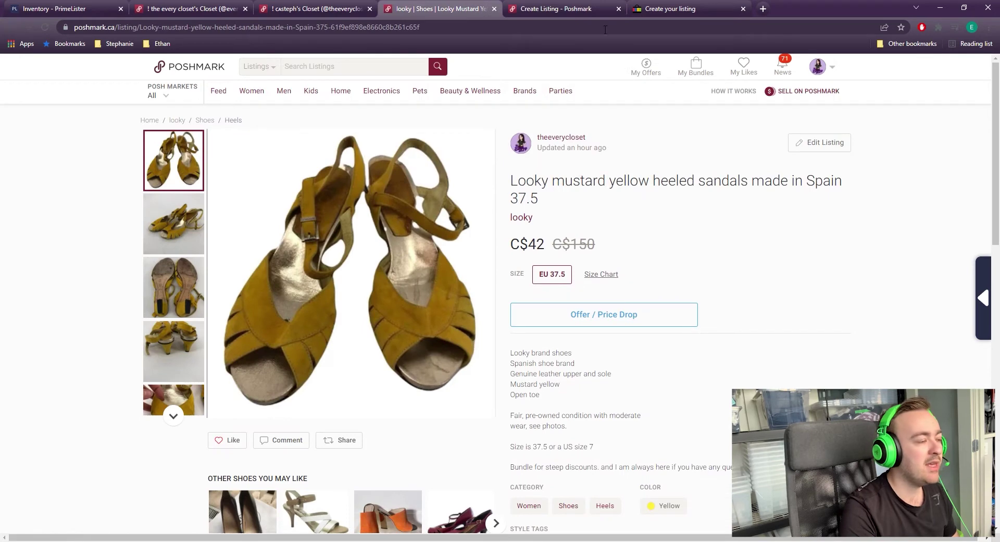
left_click(555, 9)
type("Looky")
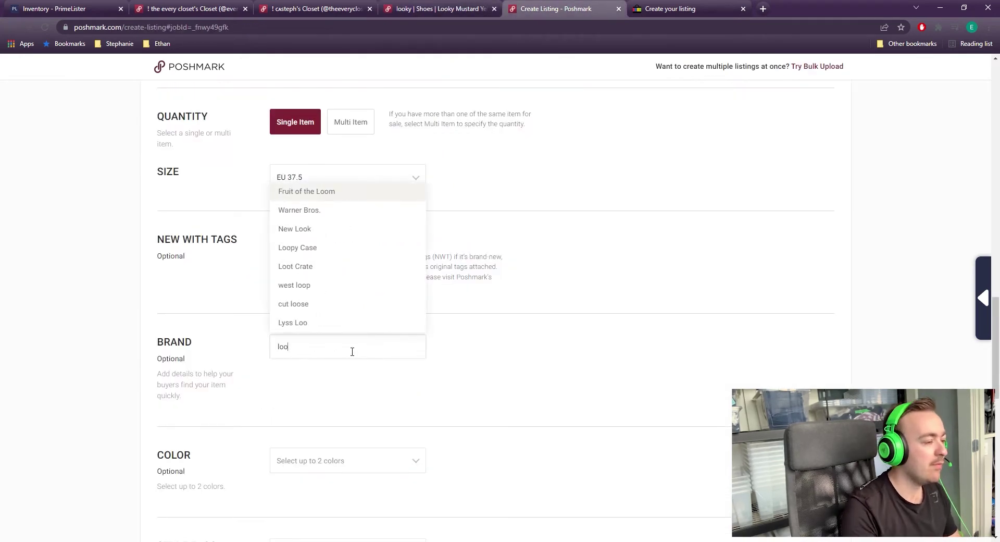
Check the color in the original listing and set the new listing's color to Yellow
left_click(401, 457)
left_click(443, 9)
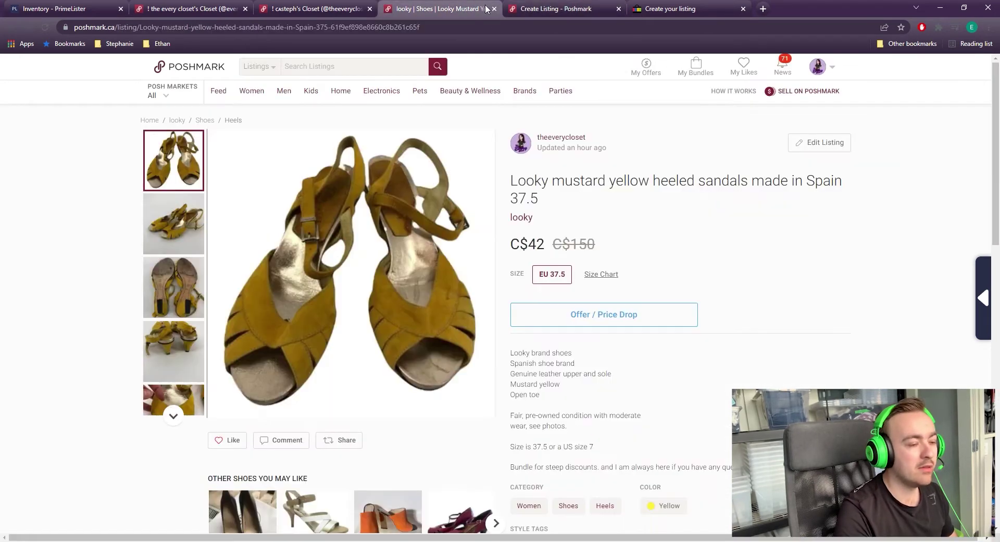
scroll(630, 276, "down", 5)
left_click_drag(734, 375, 689, 357)
left_click(556, 9)
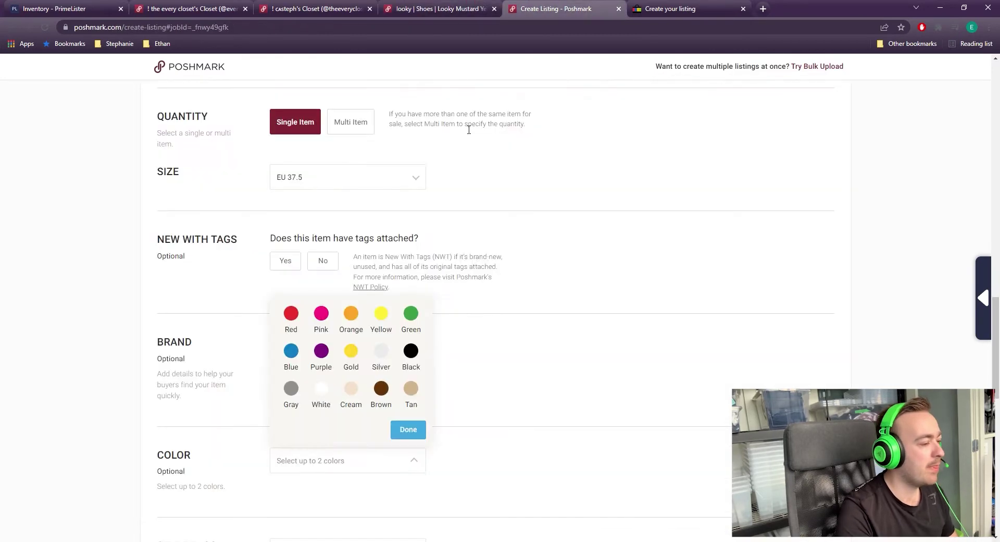
left_click(381, 314)
left_click(408, 429)
Copy the original listing's style tags into the new listing by adding Spain, Spanish and Mustard
scroll(365, 432, "down", 6)
left_click(395, 241)
left_click(489, 5)
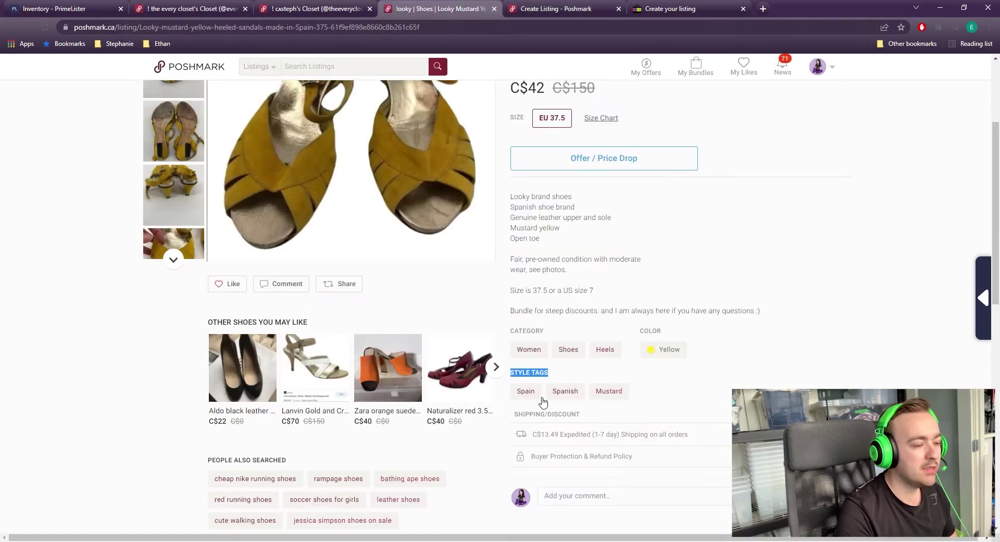
left_click(555, 9)
left_click(234, 374)
left_click(335, 232)
left_click(338, 239)
type("Spain")
key("Return")
type("Spanishg")
key("BackSpace")
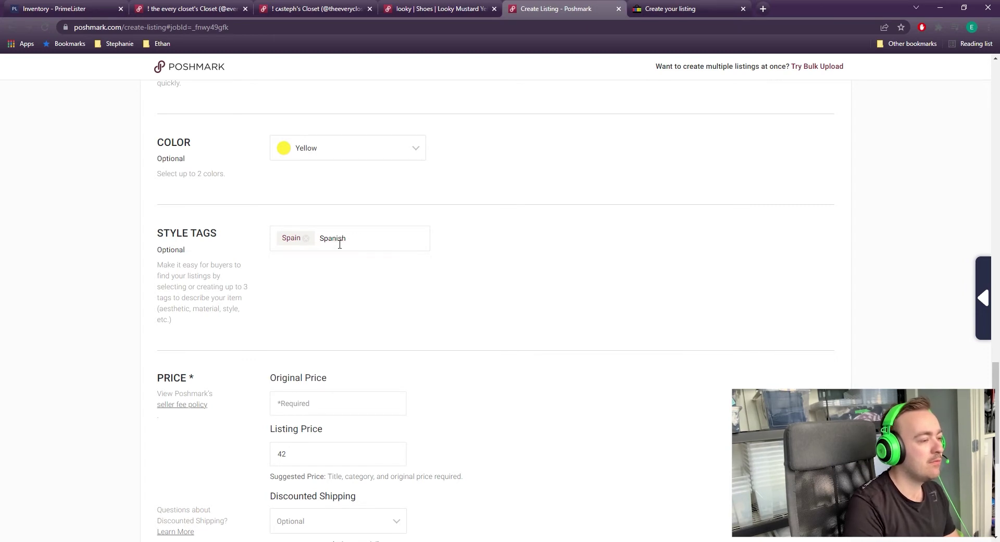
key("Return")
type("Mustar")
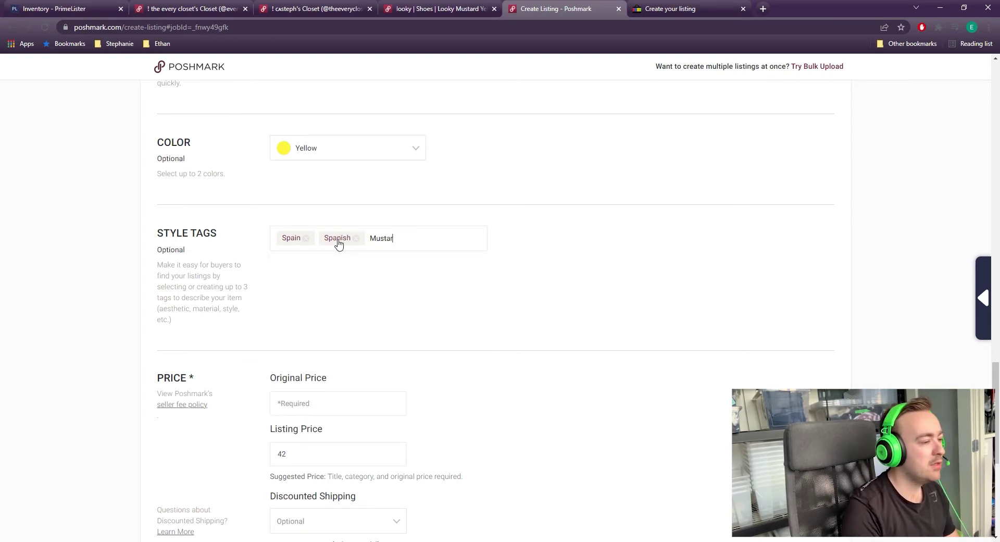
type("d")
key("Return")
Check the prices in the original Poshmark Canada listing and set the new listing's original price to 150
scroll(416, 342, "up", 12)
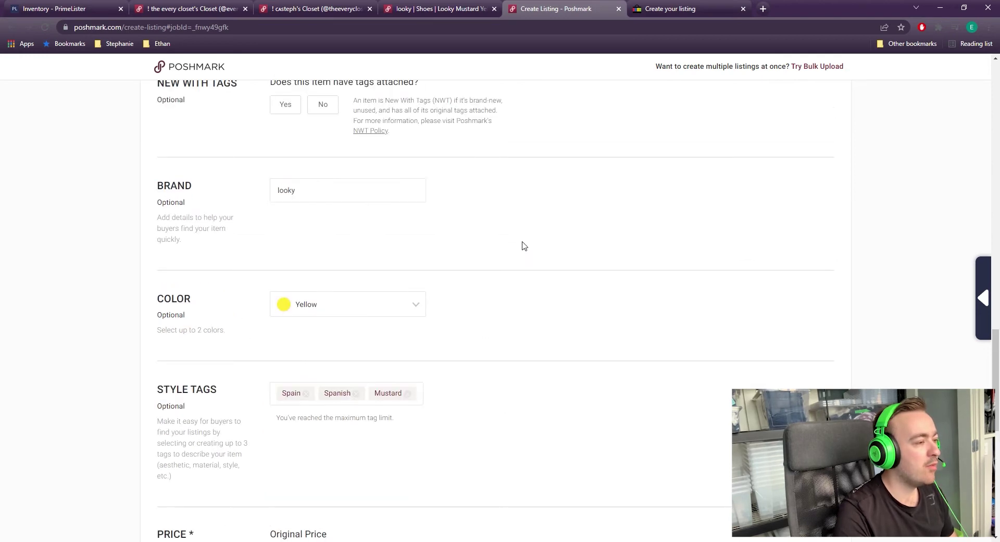
scroll(614, 220, "down", 4)
scroll(460, 303, "down", 10)
left_click(310, 248)
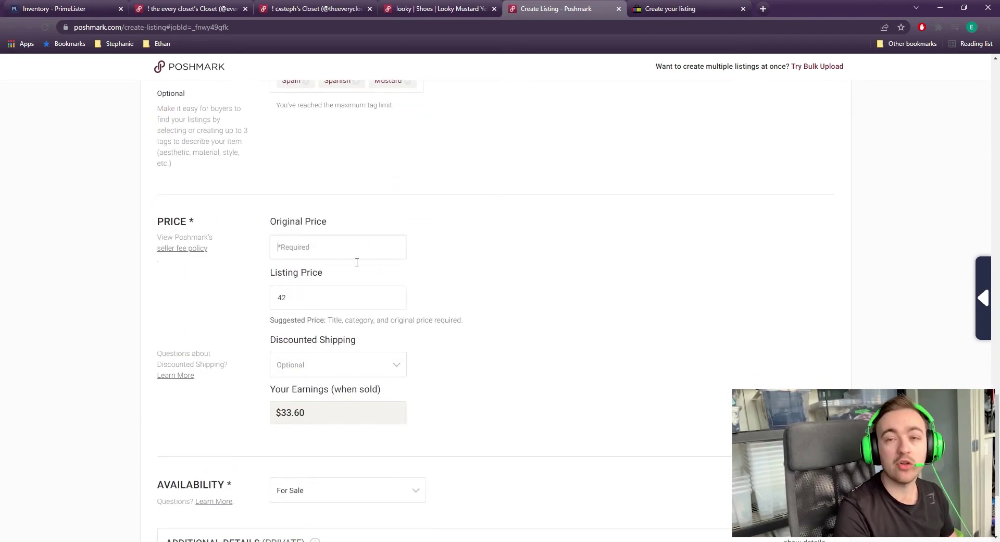
left_click(437, 8)
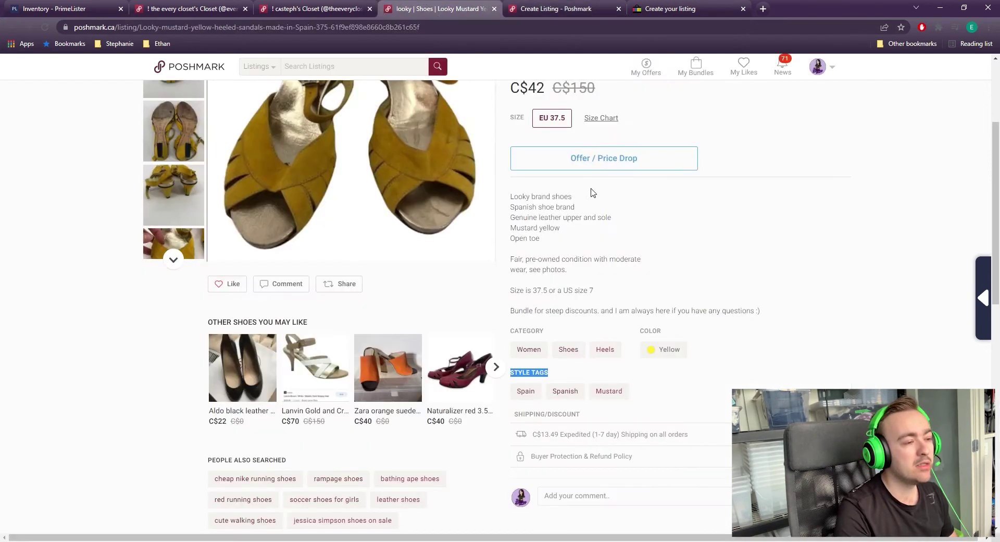
left_click_drag(553, 192, 595, 192)
left_click(642, 210)
left_click(553, 8)
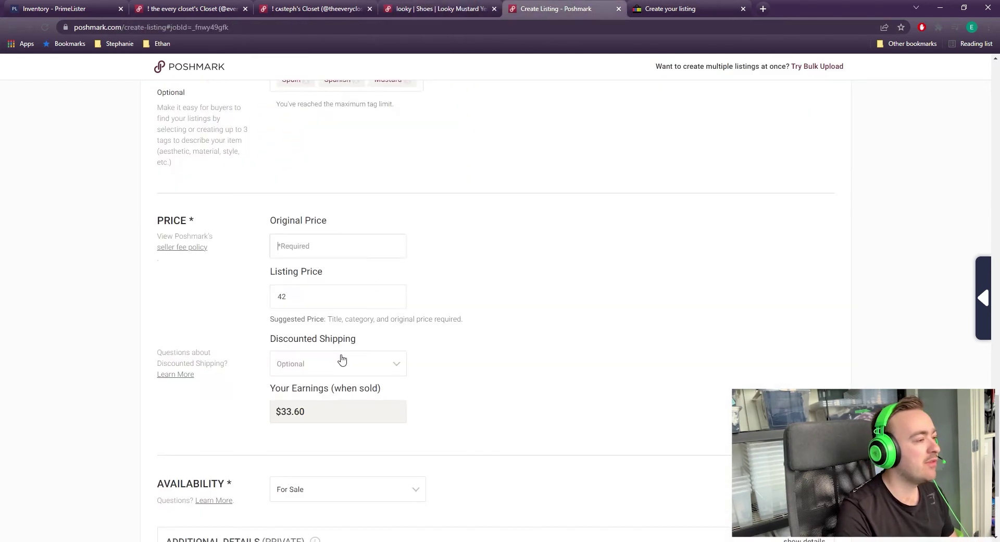
scroll(339, 357, "down", 3)
scroll(313, 237, "up", 3)
left_click(312, 237)
type("150")
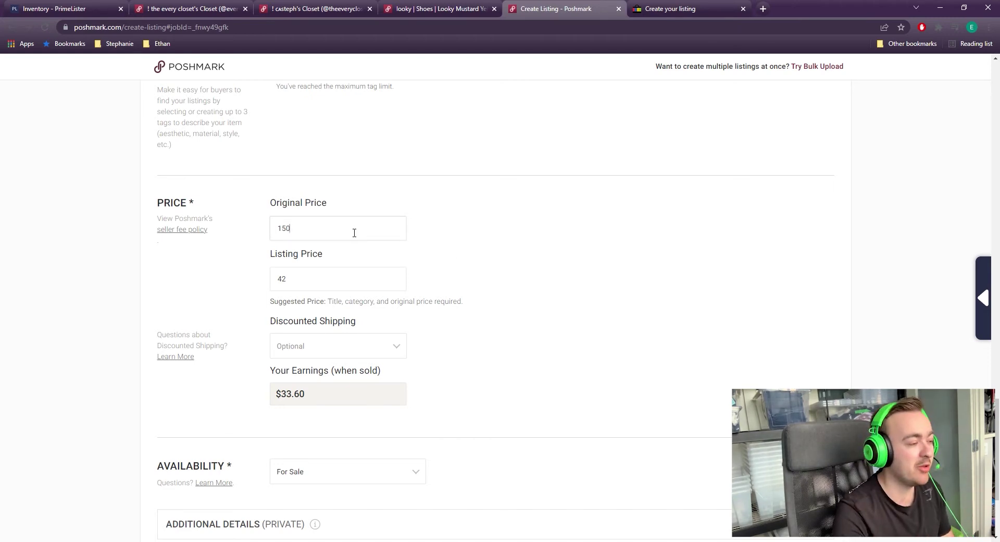
Review the pricing and availability sections, expand the private additional details and examine the Listing SKU field
scroll(377, 208, "up", 4)
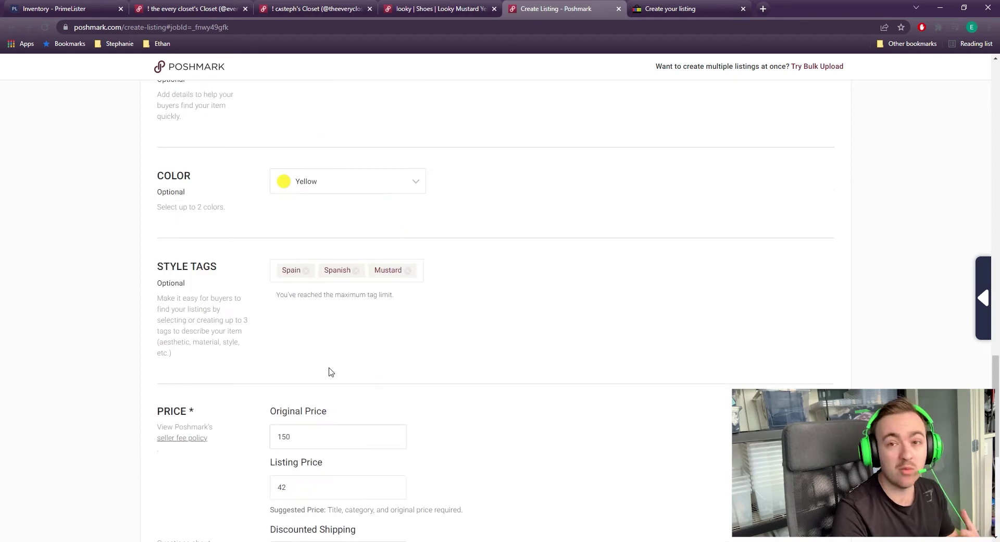
scroll(320, 372, "down", 3)
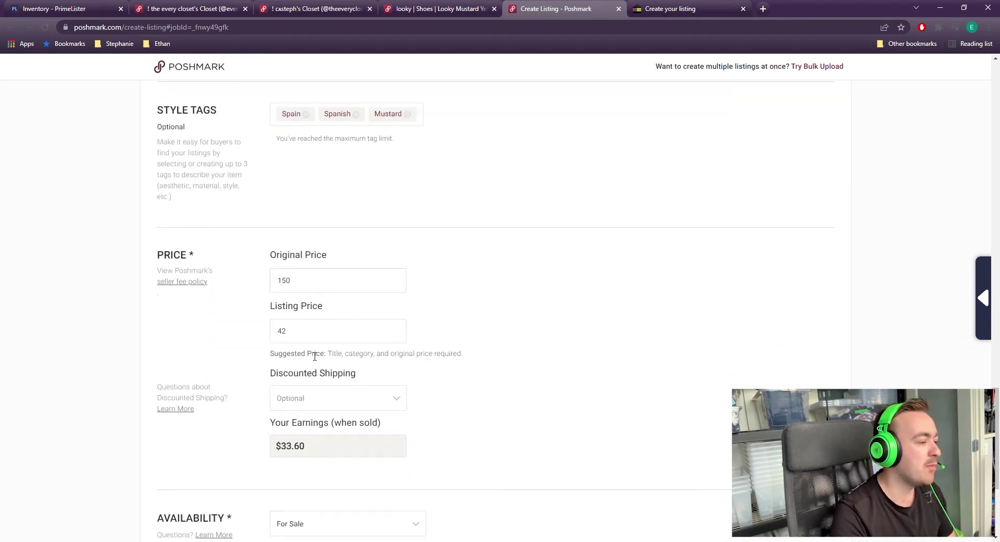
scroll(350, 306, "down", 2)
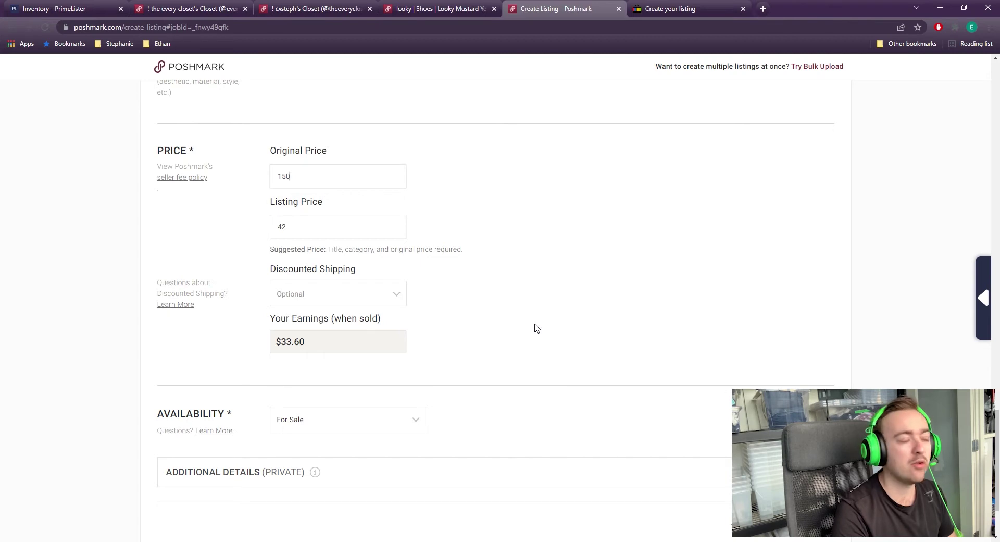
scroll(388, 330, "down", 2)
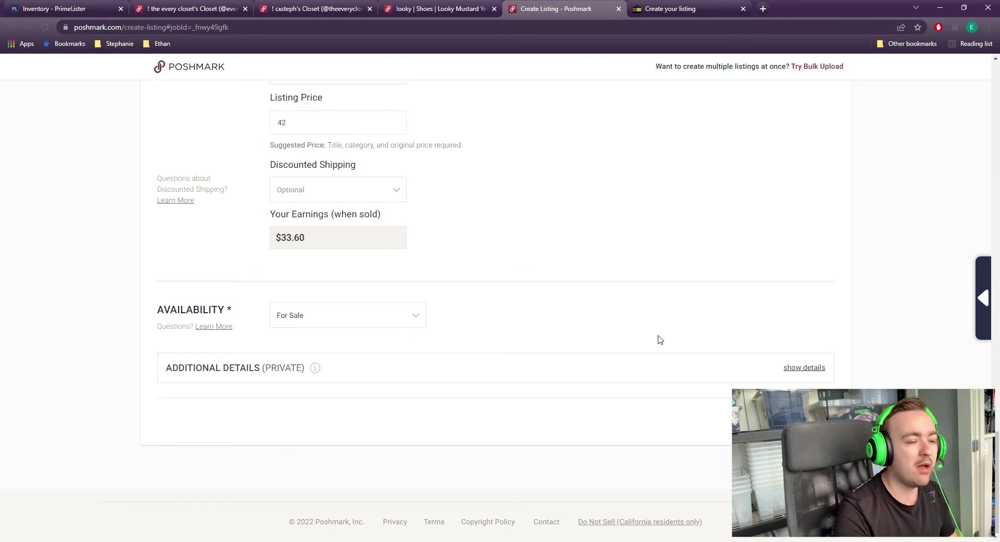
left_click(807, 369)
scroll(401, 297, "up", 5)
scroll(547, 352, "down", 2)
scroll(660, 306, "down", 2)
scroll(338, 213, "down", 2)
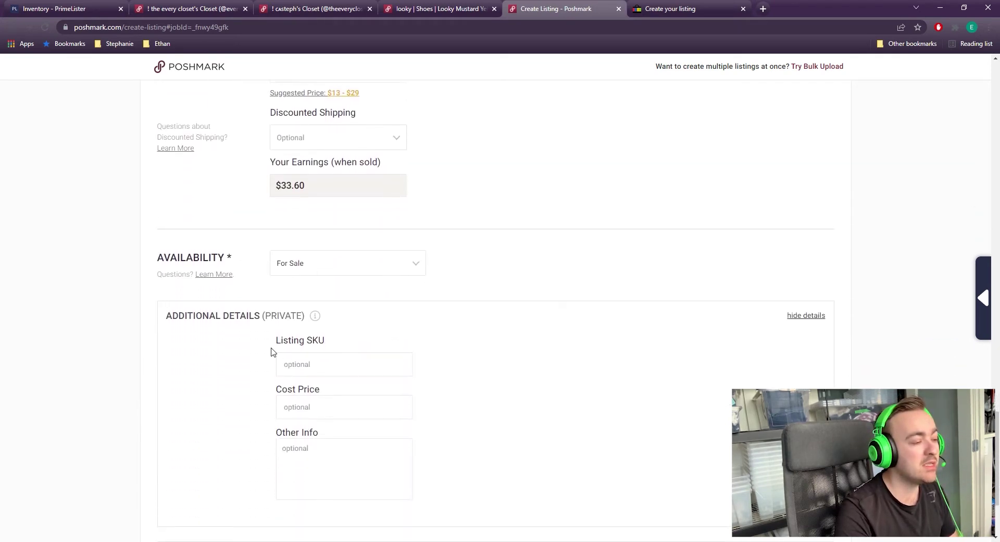
left_click_drag(271, 352, 381, 346)
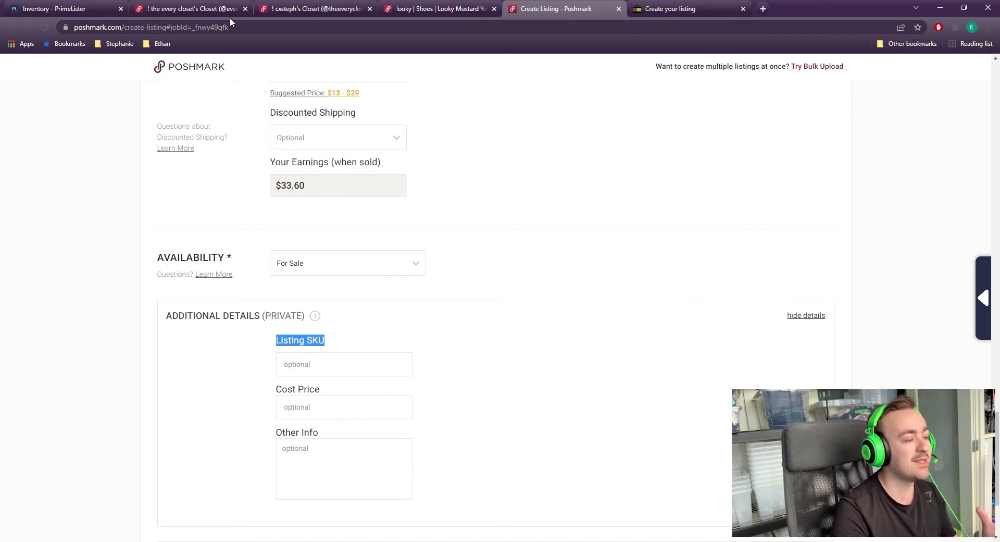
left_click(305, 300)
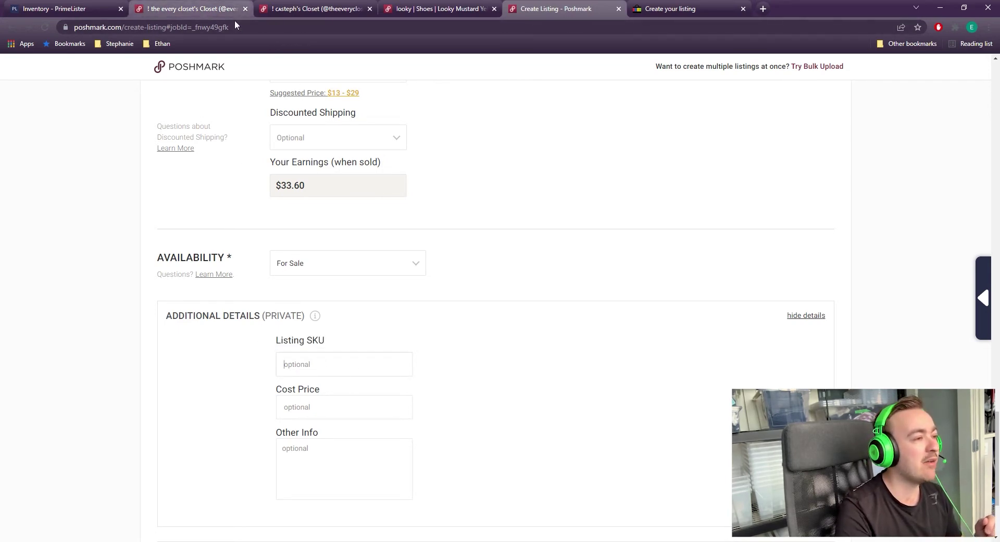
left_click(347, 360)
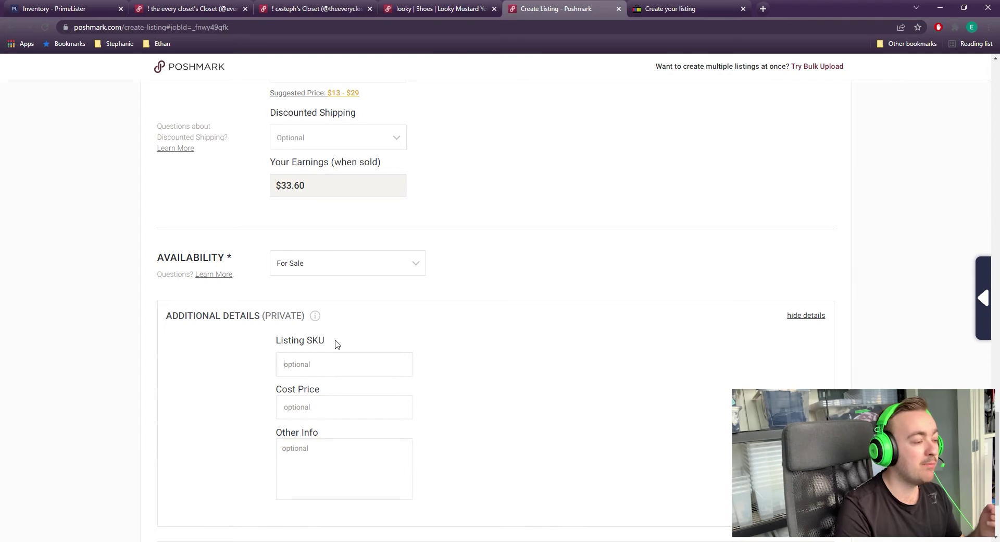
left_click_drag(325, 341, 289, 350)
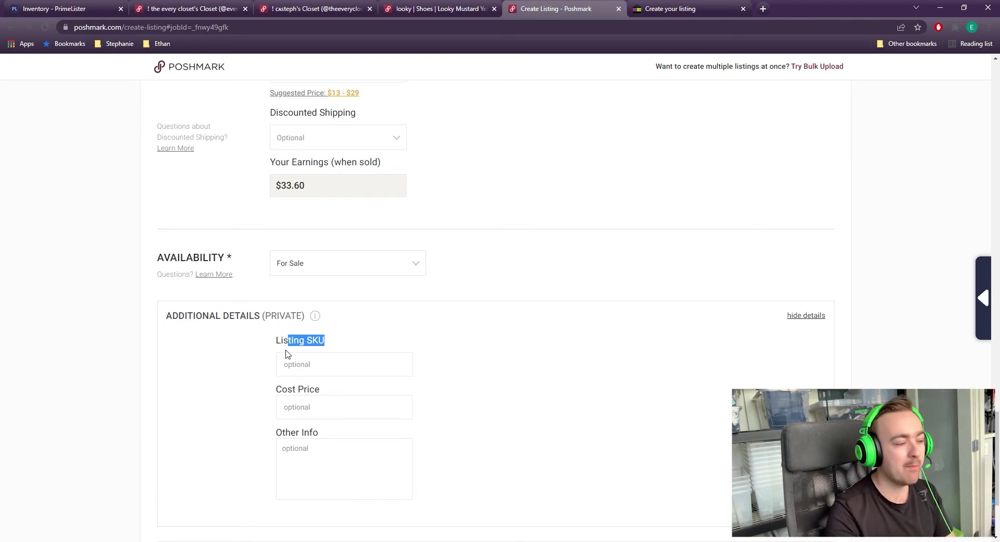
left_click(297, 359)
left_click_drag(271, 343, 402, 348)
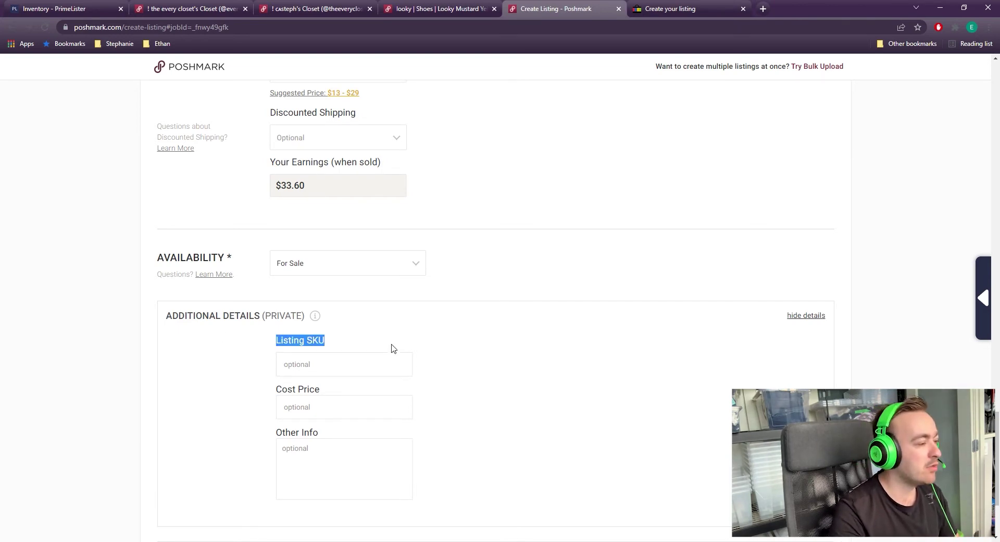
Publish the sandals listing on Poshmark US and switch back to the PrimeLister inventory
scroll(411, 333, "down", 3)
left_click(802, 421)
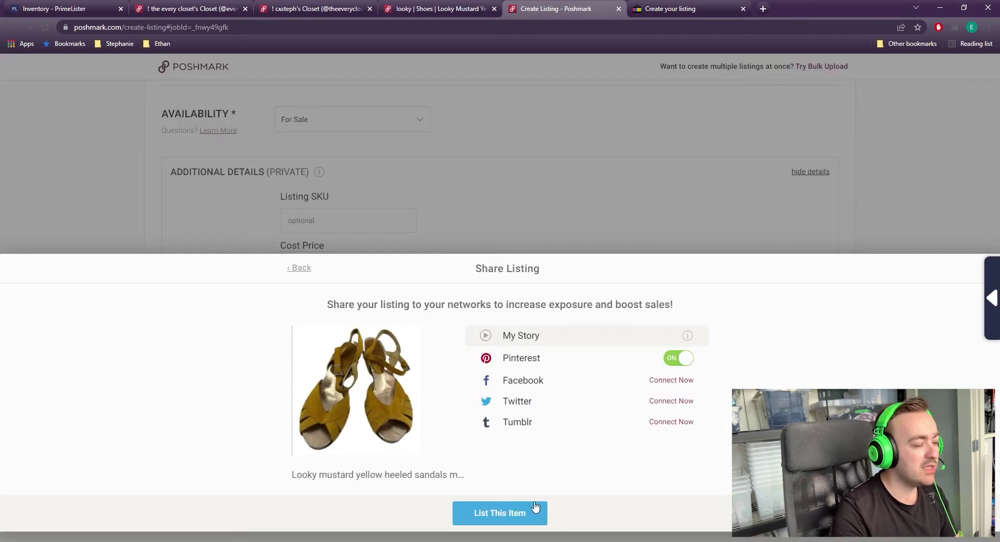
left_click(516, 513)
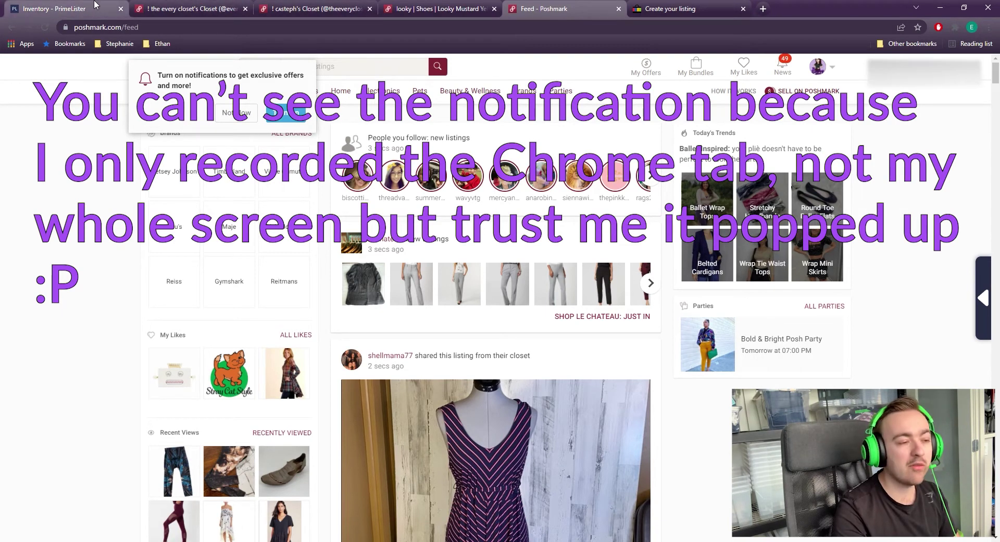
left_click(73, 9)
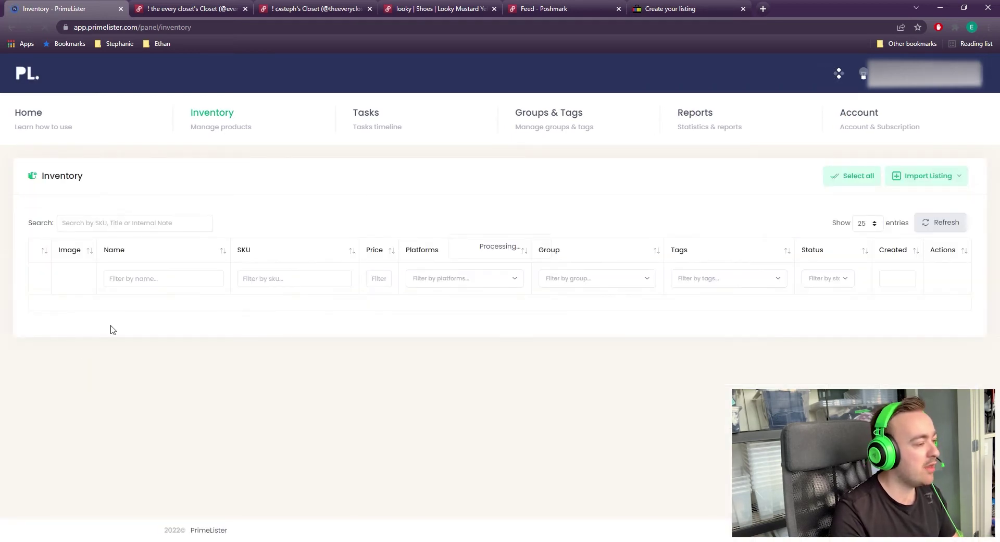
Check the platforms assigned to the Looky sandals in the PrimeLister inventory and switch to the eBay listing form
left_click_drag(119, 312, 489, 319)
left_click(566, 324)
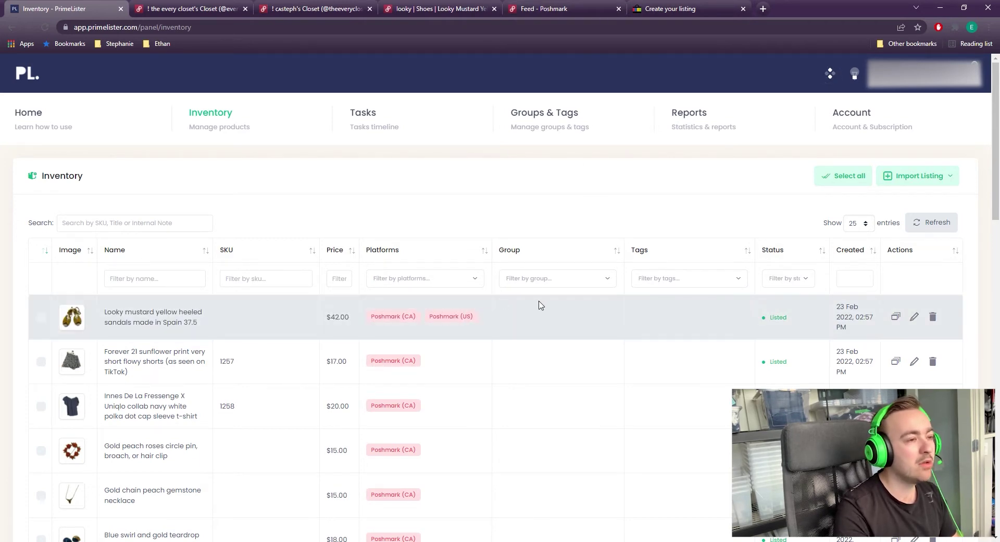
left_click(677, 4)
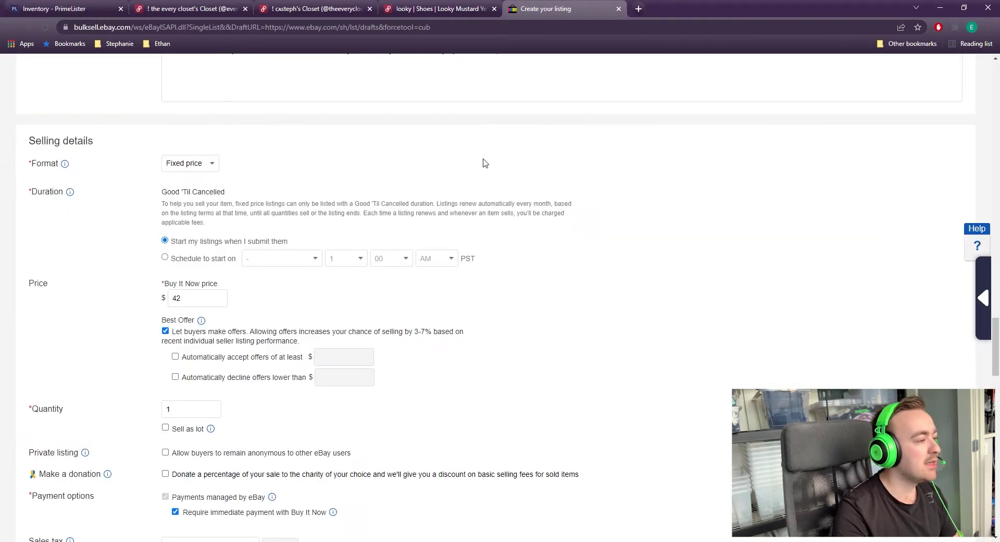
Replace the bundle discount line in the eBay item description with "Please check your measurements and I am here for any and all questions ☺"
scroll(368, 234, "up", 10)
scroll(367, 241, "down", 3)
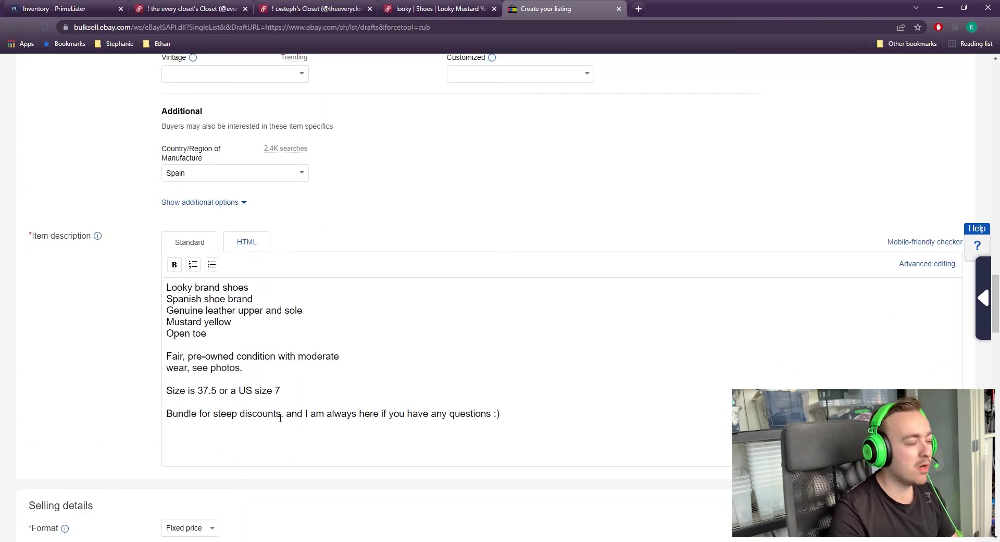
left_click_drag(290, 422, 289, 421)
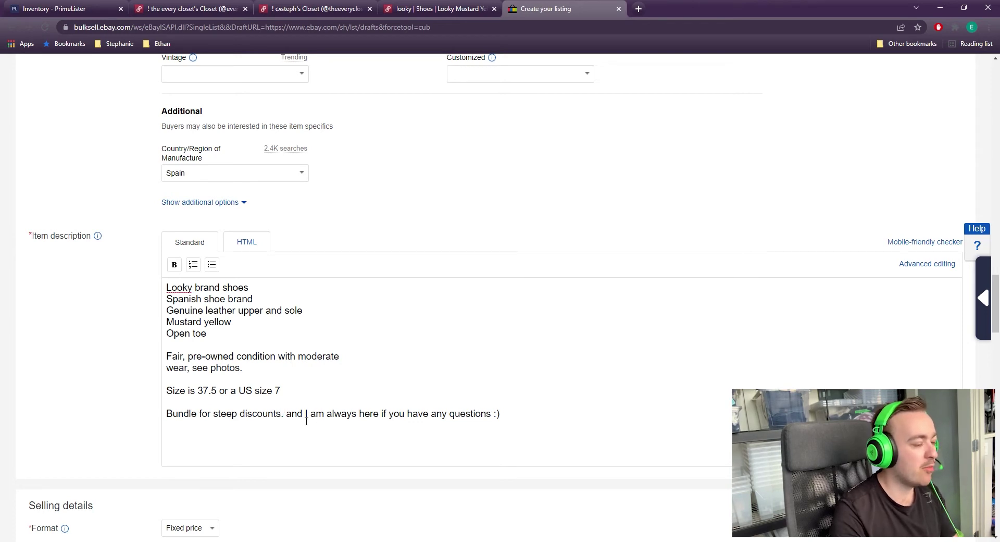
key("alt+Tab")
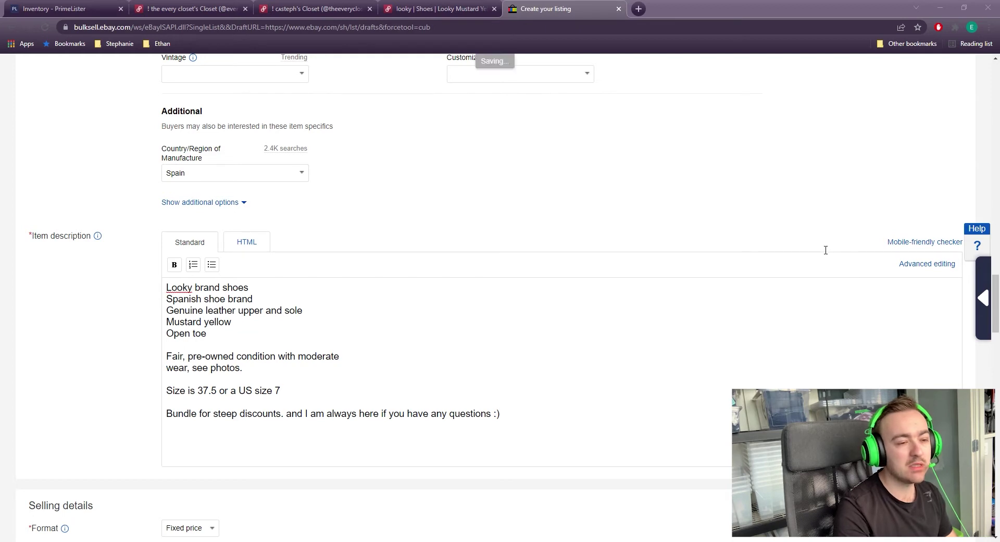
left_click(587, 358)
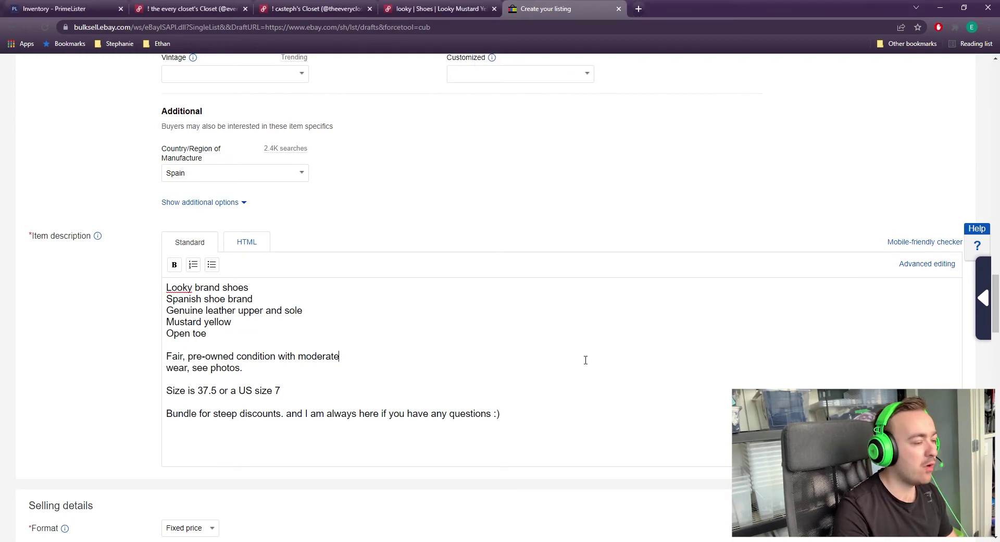
left_click_drag(491, 420, 152, 431)
type("Please check your measurements and I am here for any and all questions ☺")
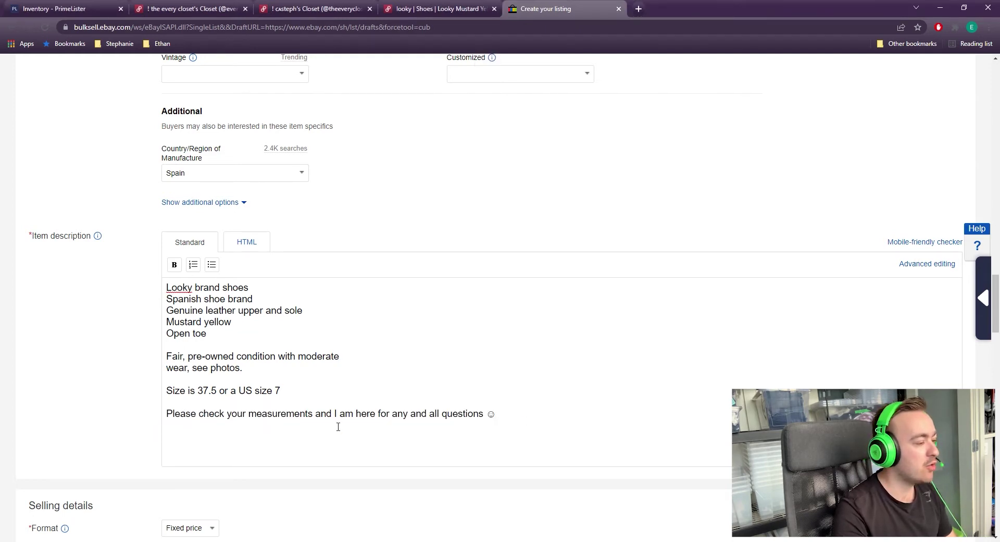
Set the Brand in the required item specifics to looky, consulting the original Poshmark listing
scroll(333, 341, "up", 15)
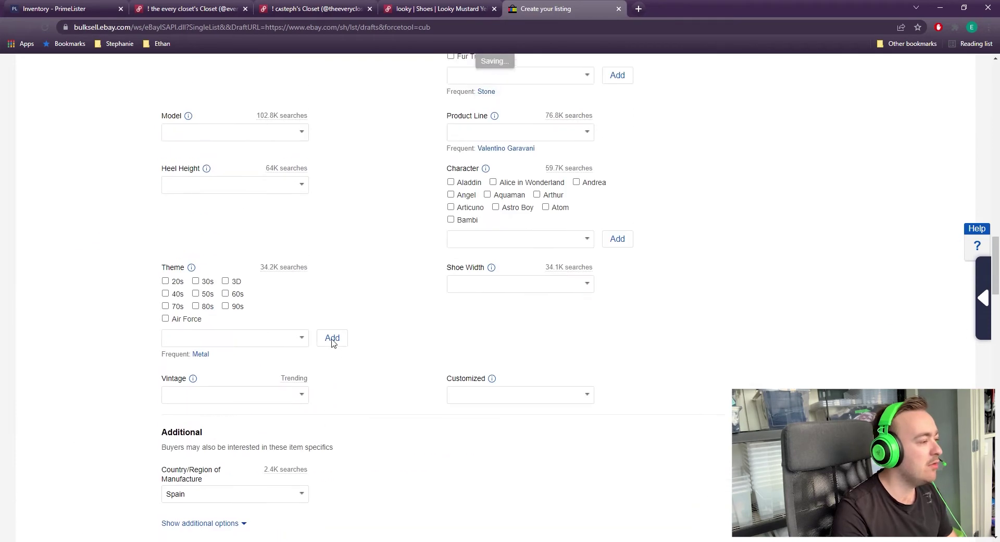
left_click(453, 9)
key("ctrl+Tab")
left_click(530, 280)
scroll(526, 341, "down", 5)
scroll(449, 350, "up", 5)
scroll(441, 352, "down", 15)
scroll(441, 352, "up", 15)
left_click(286, 229)
type("looky")
key("Return")
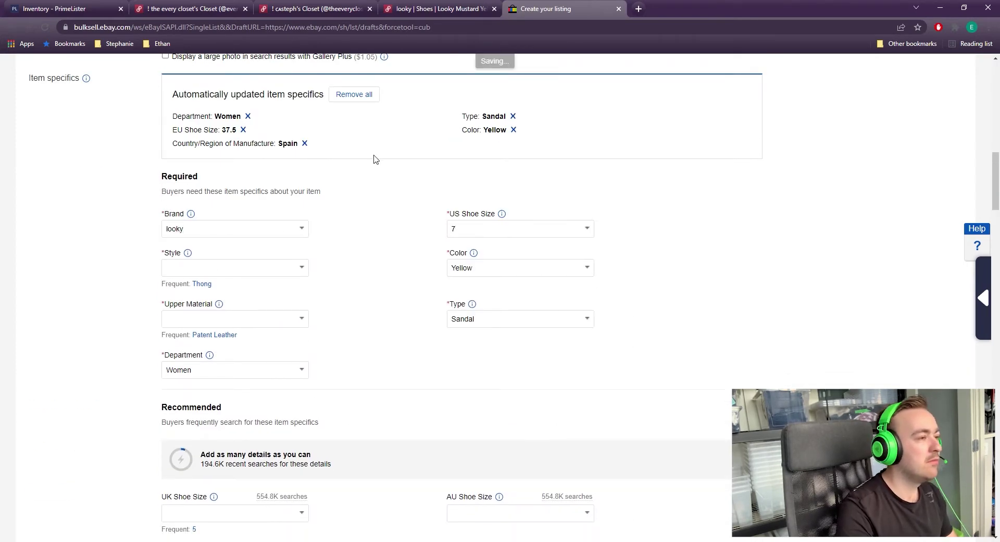
Set the sandals' Style in the required item specifics to Strappy
key("ctrl+shift+Tab")
key("ctrl+Tab")
left_click(274, 267)
scroll(275, 320, "down", 5)
scroll(217, 285, "up", 12)
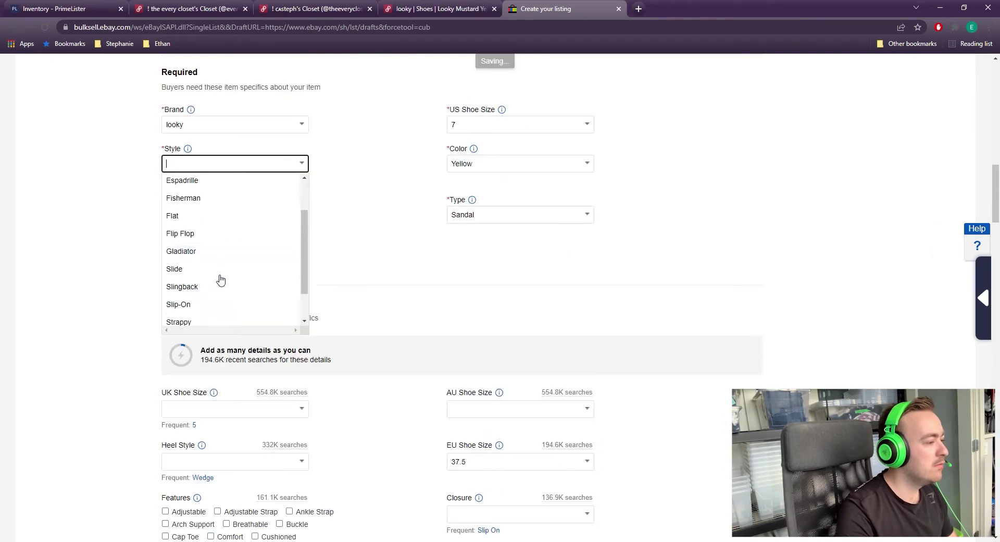
scroll(286, 317, "down", 14)
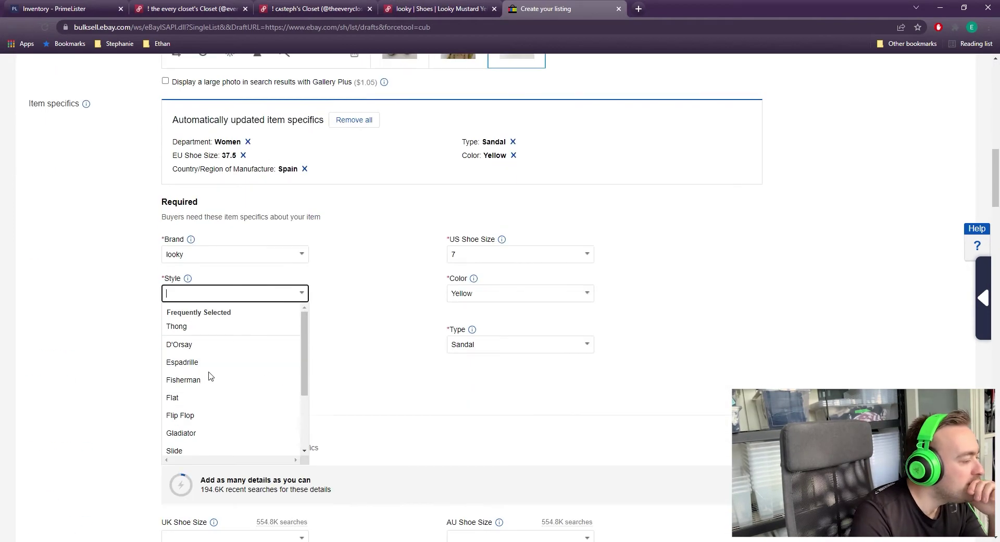
scroll(403, 128, "up", 5)
scroll(424, 383, "down", 5)
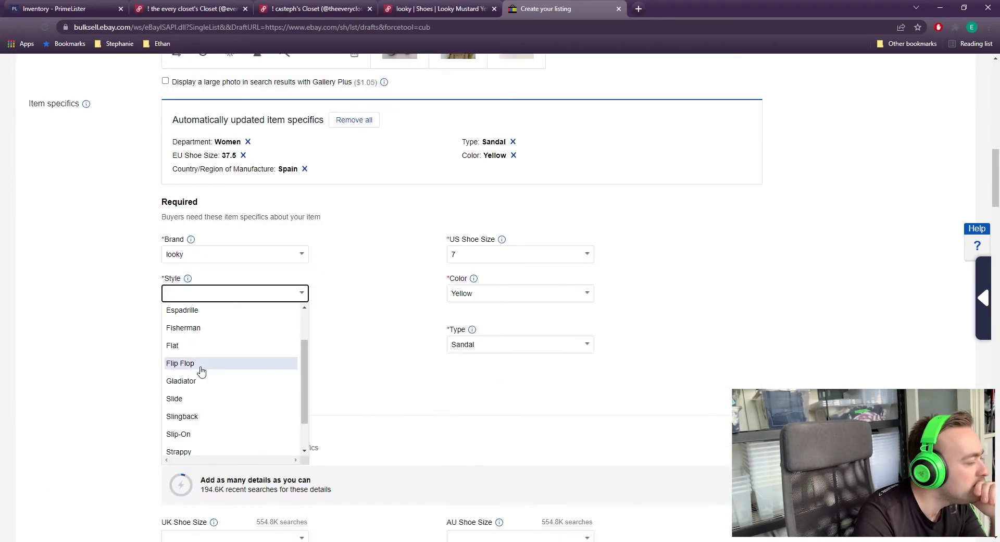
left_click(232, 452)
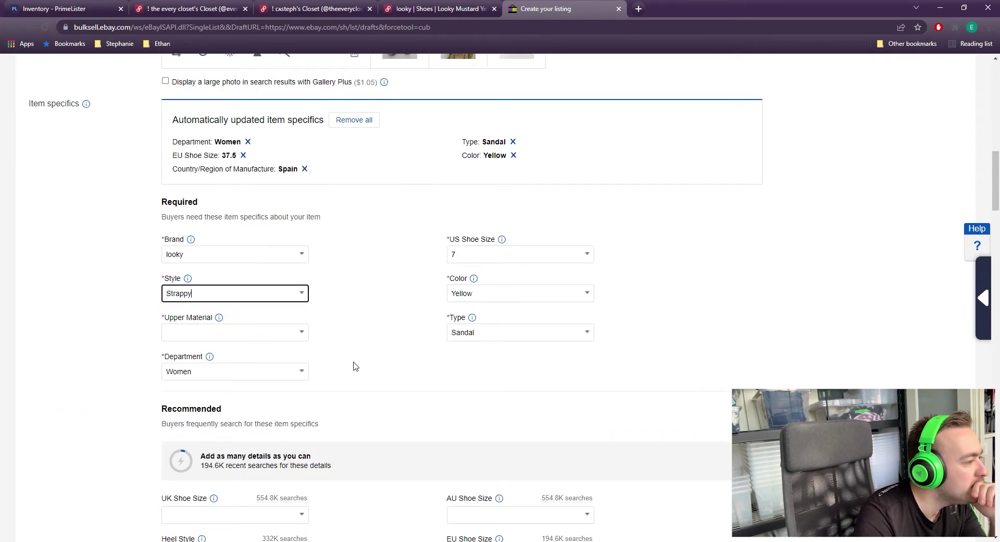
Examine the sandals' photos in the Poshmark Canada listing and choose the Upper Material in the eBay item specifics
left_click(440, 9)
left_click(579, 7)
left_click(440, 9)
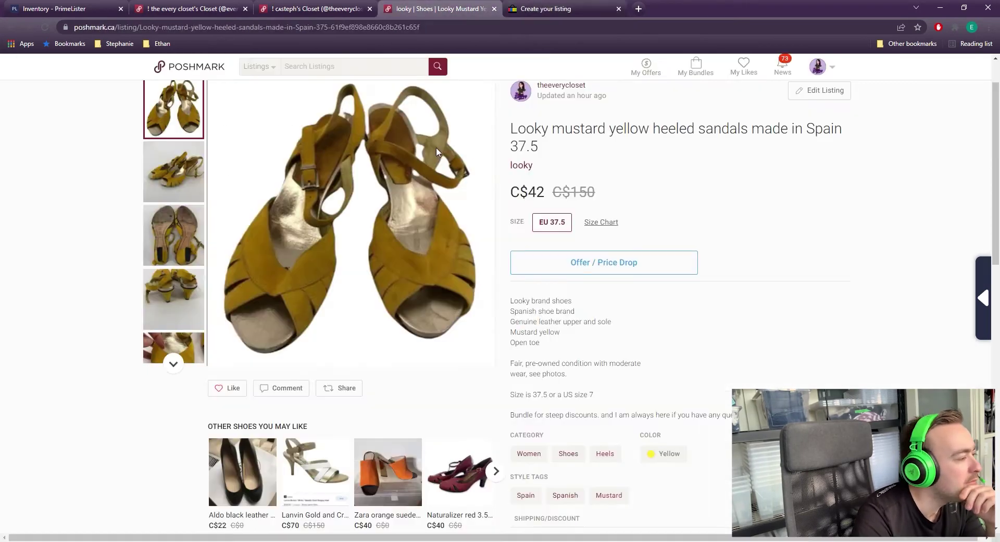
left_click(173, 362)
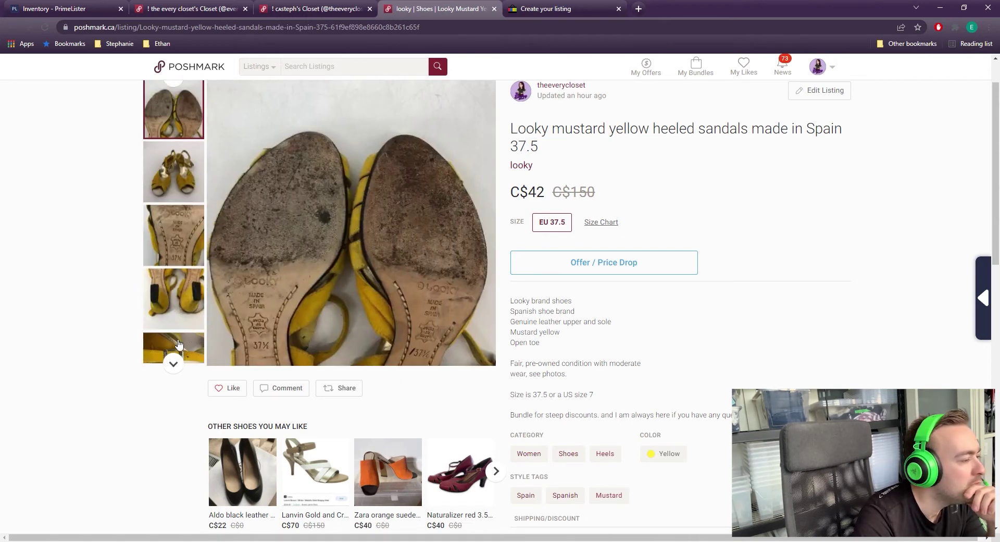
left_click(552, 9)
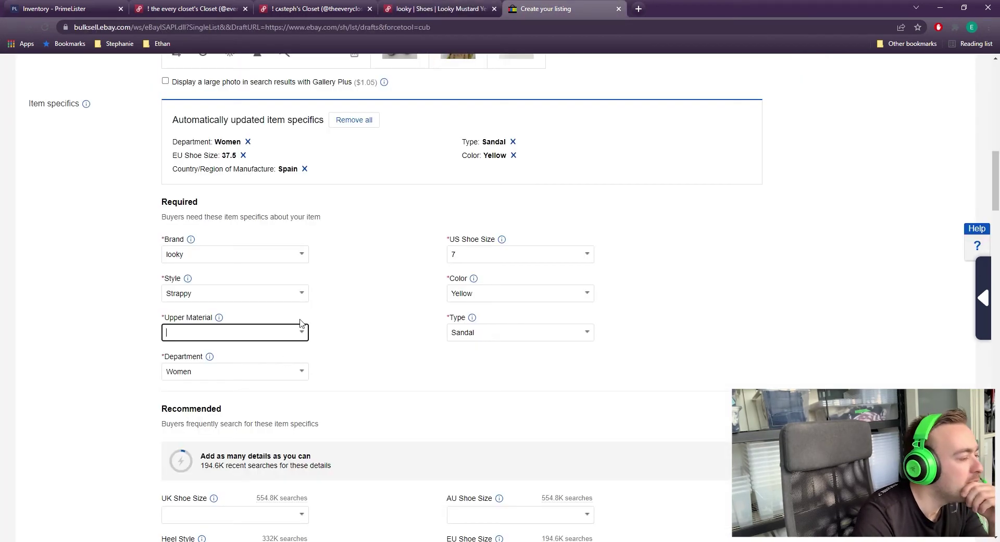
left_click(455, 9)
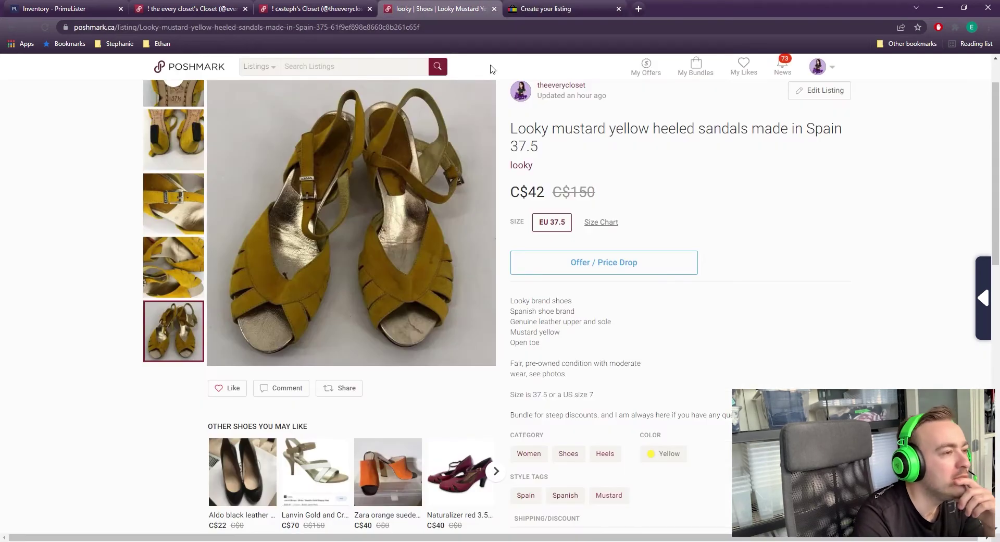
left_click(552, 8)
scroll(214, 395, "down", 3)
left_click(221, 393)
Set the item's condition to Pre-owned and copy the description line "Fair, pre-owned condition with moderate wear, see photos." into the condition details
scroll(441, 262, "up", 10)
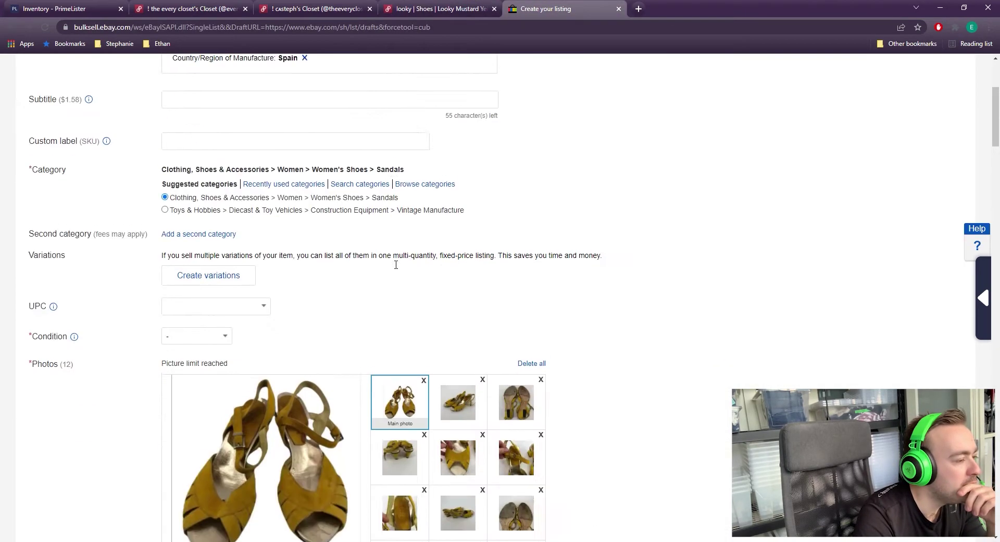
scroll(194, 488, "down", 20)
triple_click(172, 244)
key("ctrl+c")
scroll(261, 156, "up", 15)
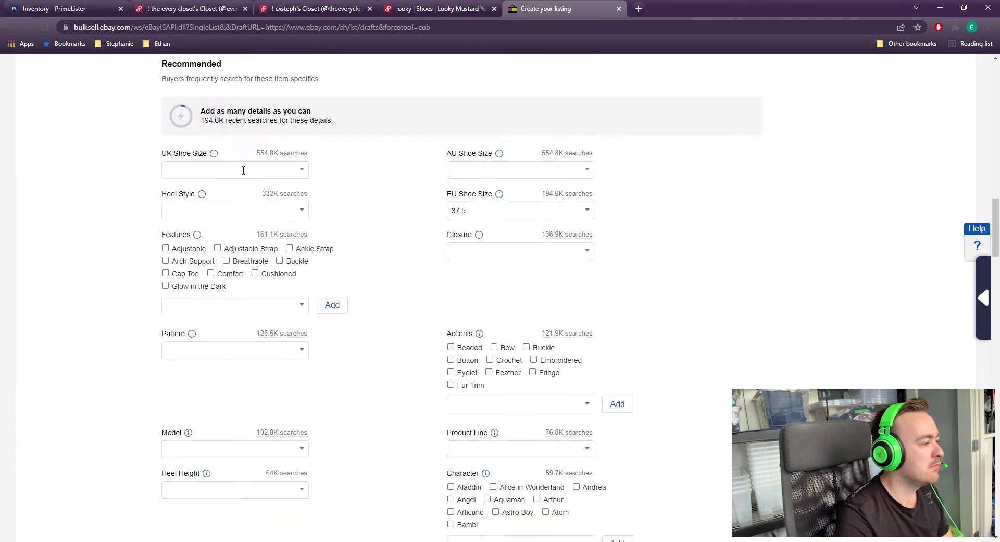
left_click(285, 319)
key("ctrl+v")
Compare the heel with the Poshmark photos and set the Heel Style in the recommended item specifics to Block
scroll(284, 320, "down", 10)
left_click(234, 210)
left_click(441, 8)
left_click(546, 8)
left_click(441, 8)
left_click(174, 353)
left_click(546, 8)
left_click(234, 209)
scroll(196, 296, "down", 2)
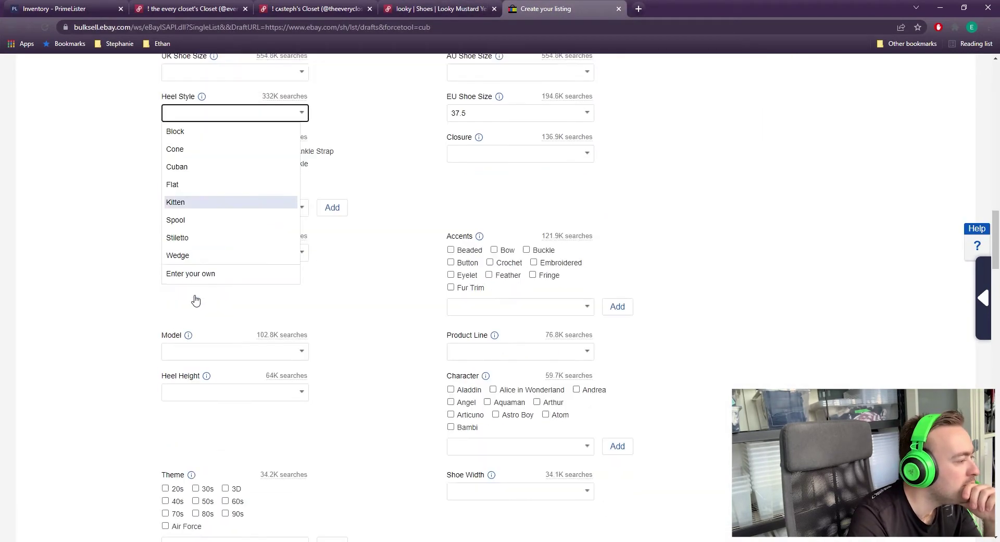
scroll(208, 176, "up", 1)
left_click(208, 176)
Inspect the sandals' heel and strap photos on Poshmark and set the Closure in the item specifics to Hook & Eye
left_click(452, 7)
left_click(174, 363)
left_click(187, 124)
scroll(187, 124, "up", 1)
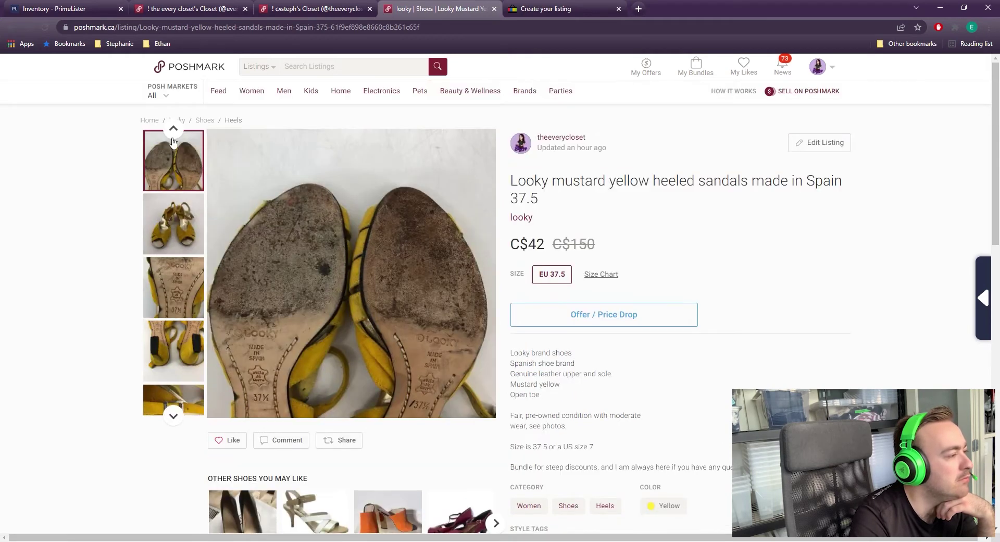
left_click(177, 120)
key("alt+Left")
left_click(174, 289)
left_click(180, 354)
key("ctrl+Tab")
left_click(466, 199)
scroll(489, 323, "down", 3)
scroll(489, 260, "up", 2)
left_click(437, 9)
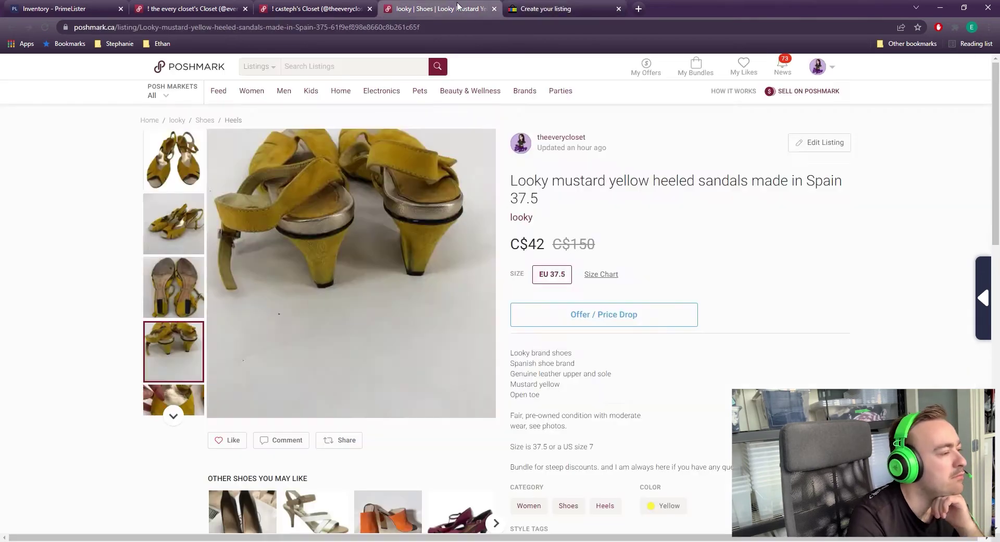
key("ctrl+Tab")
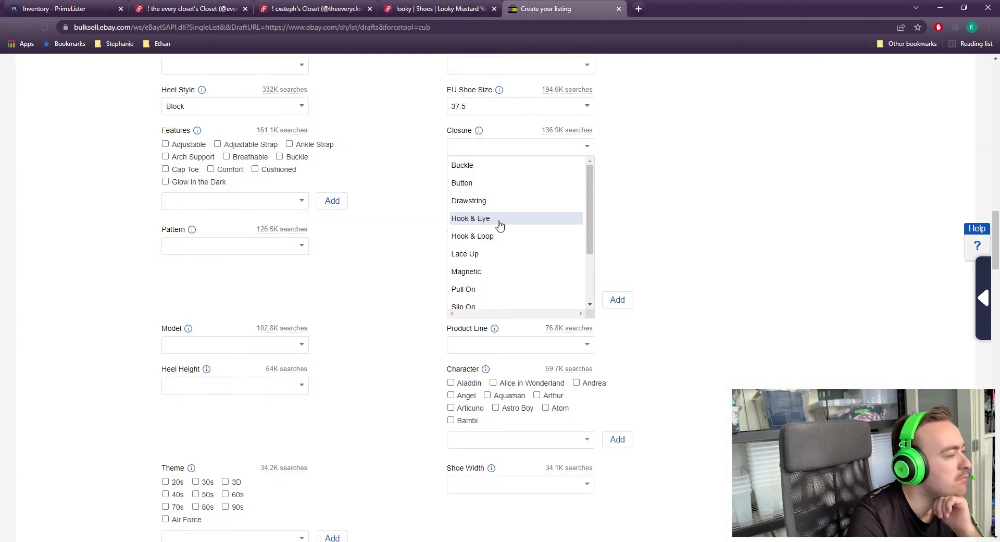
left_click(498, 218)
Judge the heel from the Poshmark photos and set the Heel Height to Low (1-1.9 in)
left_click(282, 245)
left_click(282, 245)
left_click(301, 385)
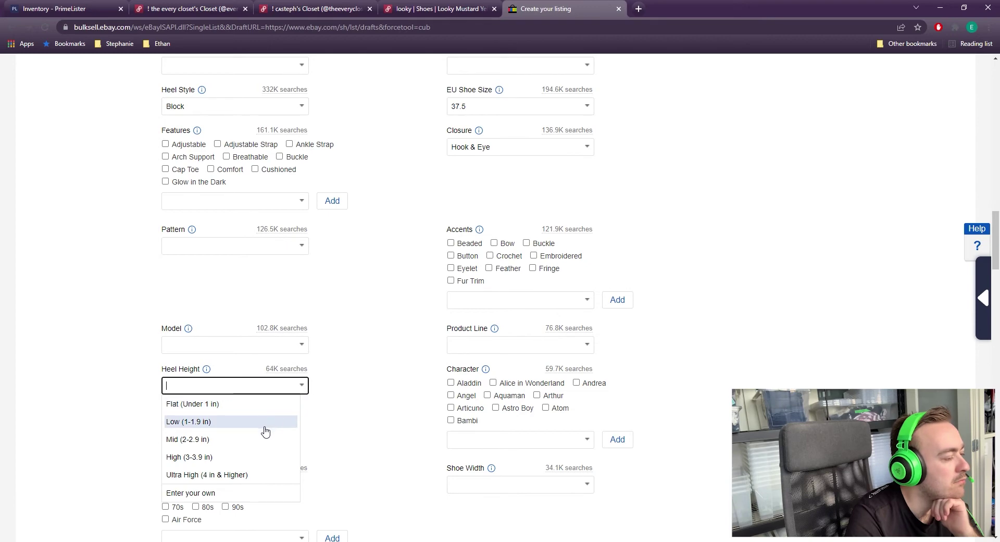
left_click(431, 10)
left_click(191, 266)
left_click(190, 350)
key("ctrl+Tab")
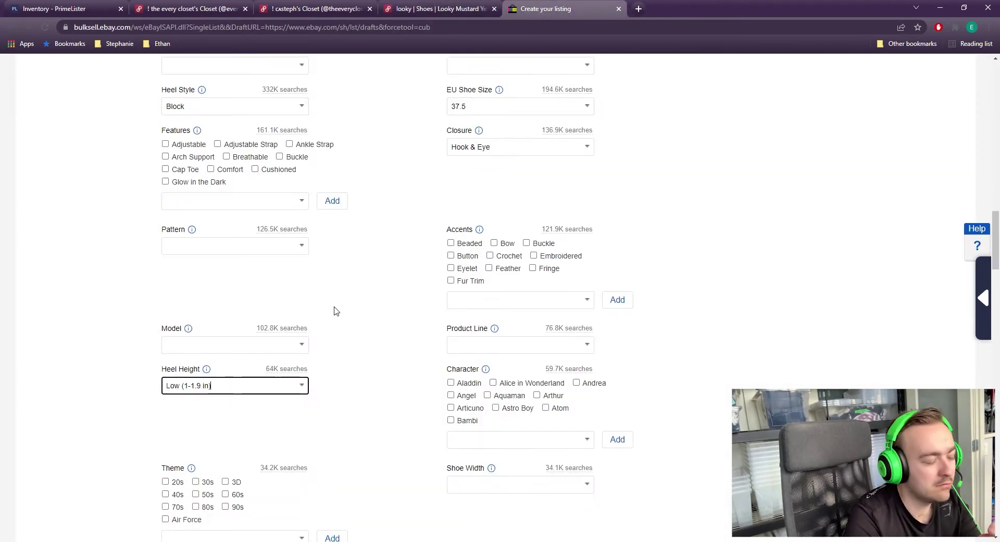
Set the Buy It Now price to 36 and enter 29 as the Best Offer limit in the selling details
scroll(455, 288, "up", 8)
scroll(379, 320, "down", 15)
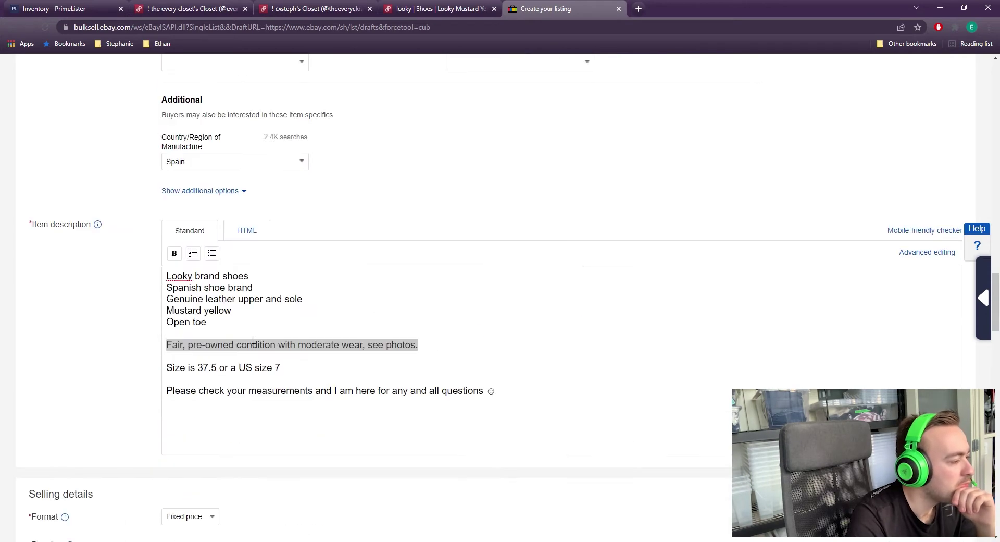
double_click(200, 395)
type("36")
scroll(203, 385, "down", 3)
left_click(287, 304)
type("29")
scroll(316, 338, "down", 13)
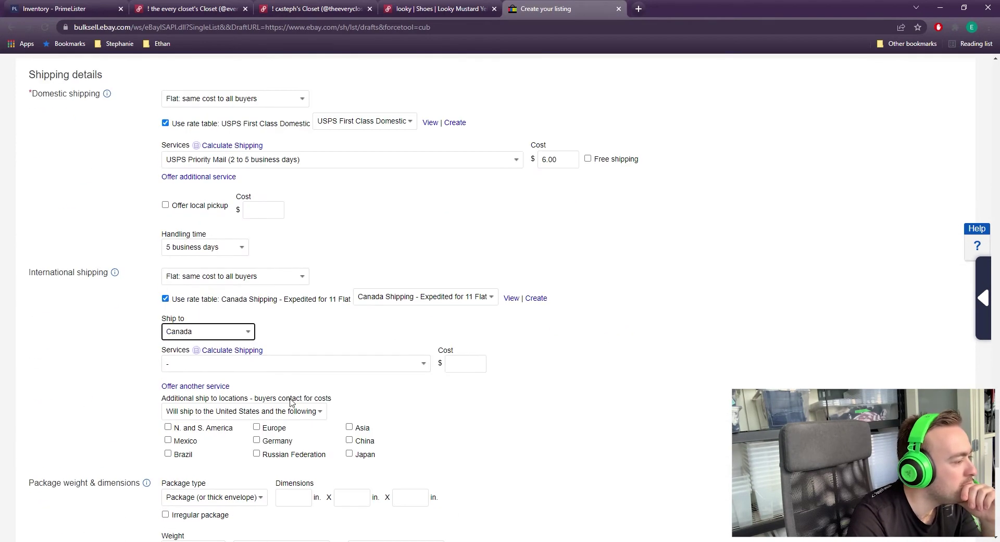
Enable Promoted Listings Standard for the sandals and publish the listing on eBay, finishing without starting another draft
scroll(268, 442, "down", 9)
left_click(257, 205)
scroll(270, 321, "down", 2)
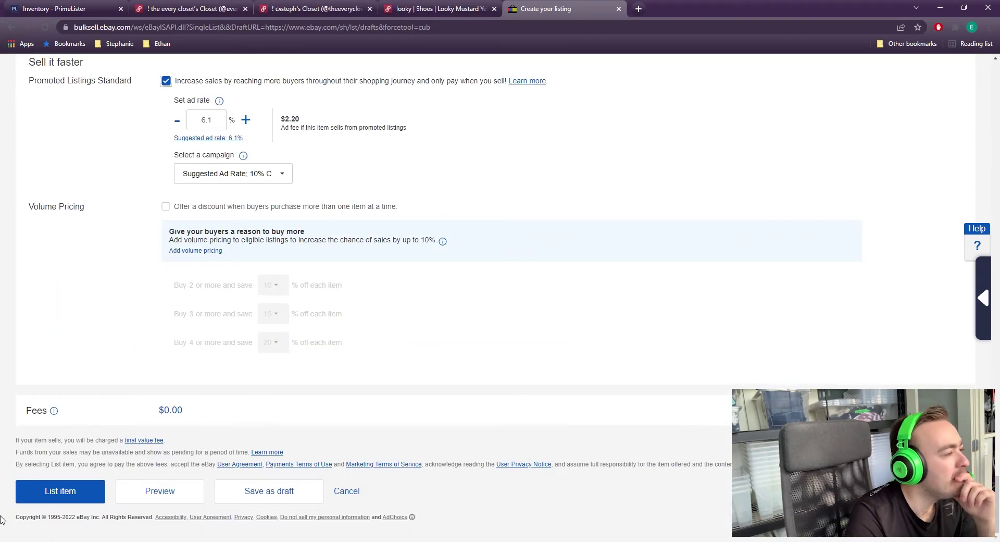
scroll(66, 509, "up", 12)
scroll(77, 488, "down", 10)
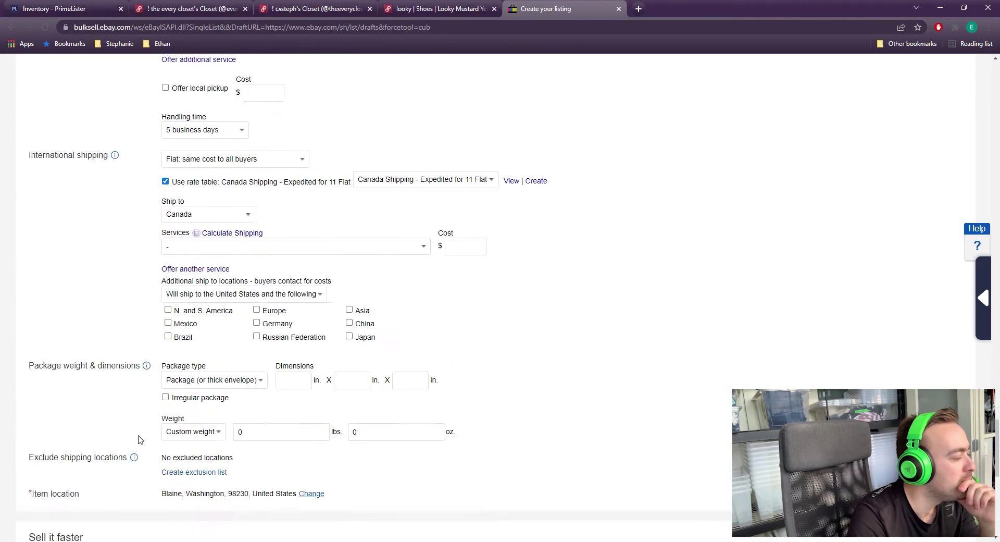
scroll(77, 487, "down", 2)
left_click(59, 492)
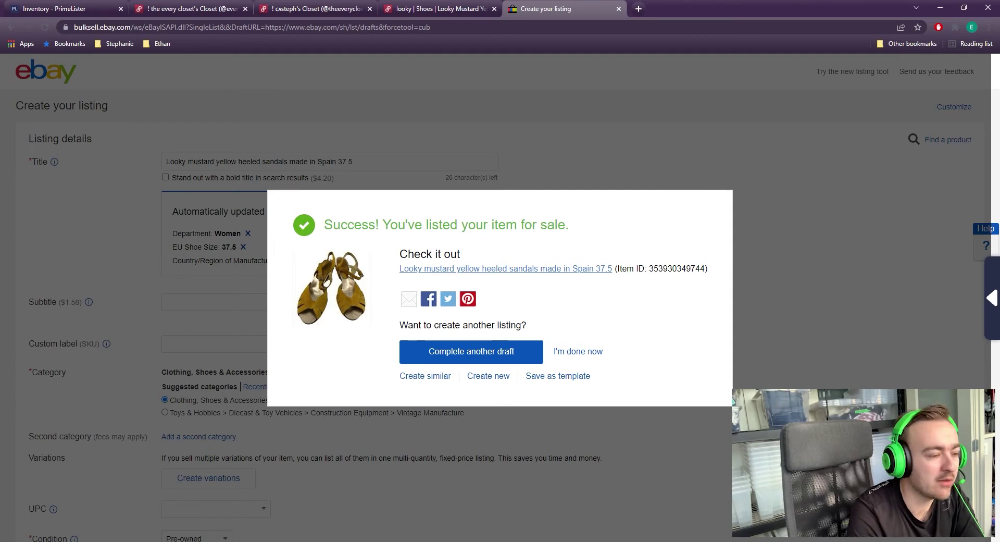
left_click(593, 352)
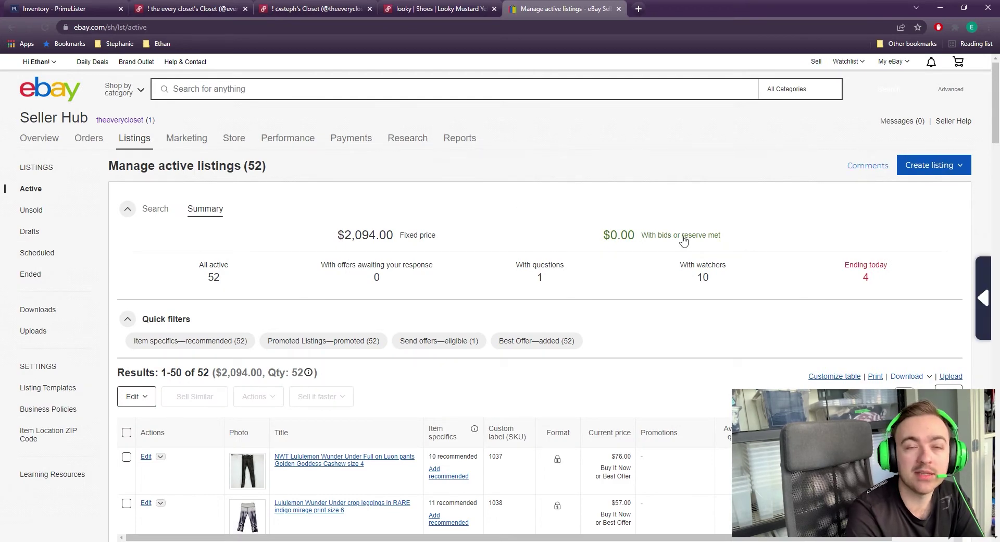
Switch back to PrimeLister, reload the inventory and check the platforms assigned to the Looky sandals
left_click(58, 8)
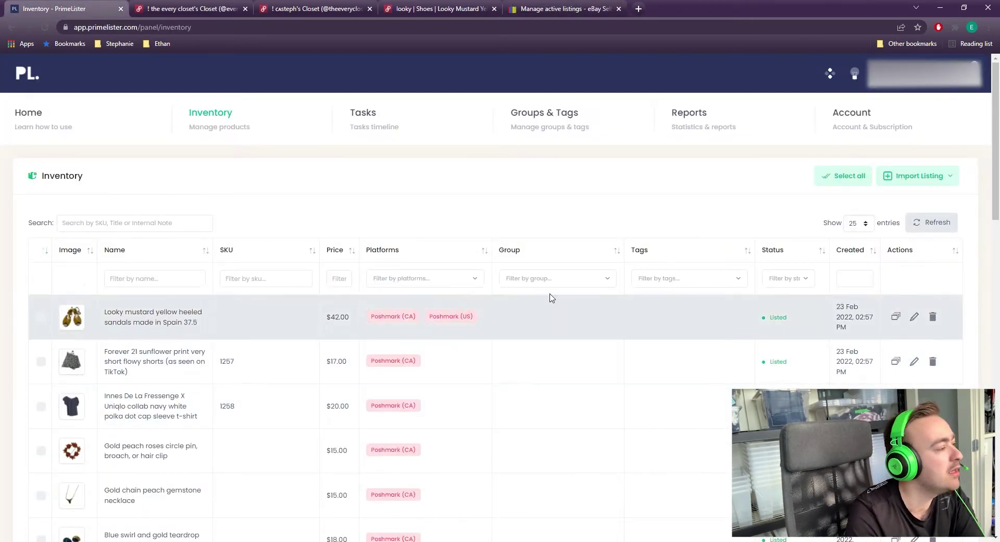
left_click(44, 27)
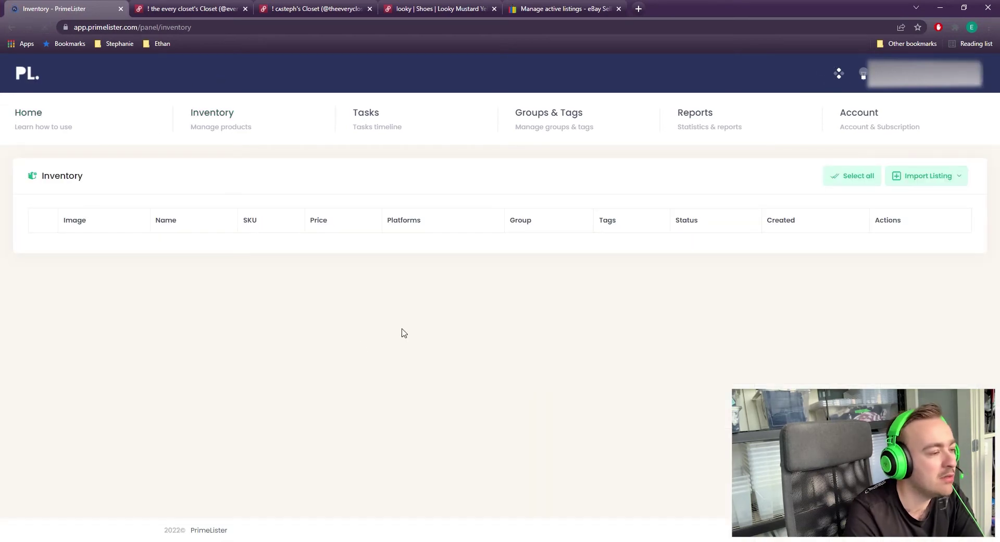
mouse_move(394, 325)
left_mouse_down()
mouse_move(352, 327)
mouse_move(400, 331)
mouse_move(377, 331)
left_mouse_up()
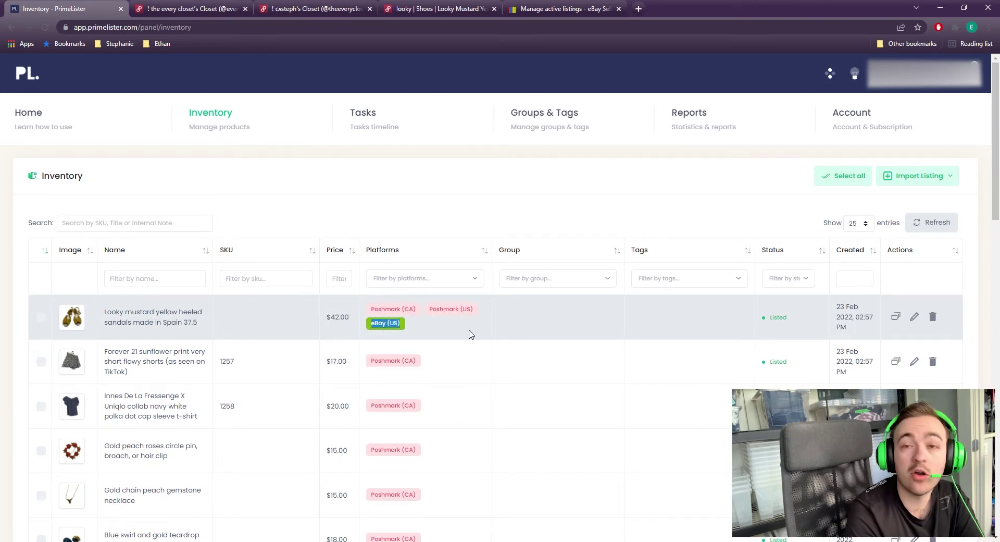
left_click(453, 334)
left_click_drag(460, 333, 374, 334)
left_click(658, 325)
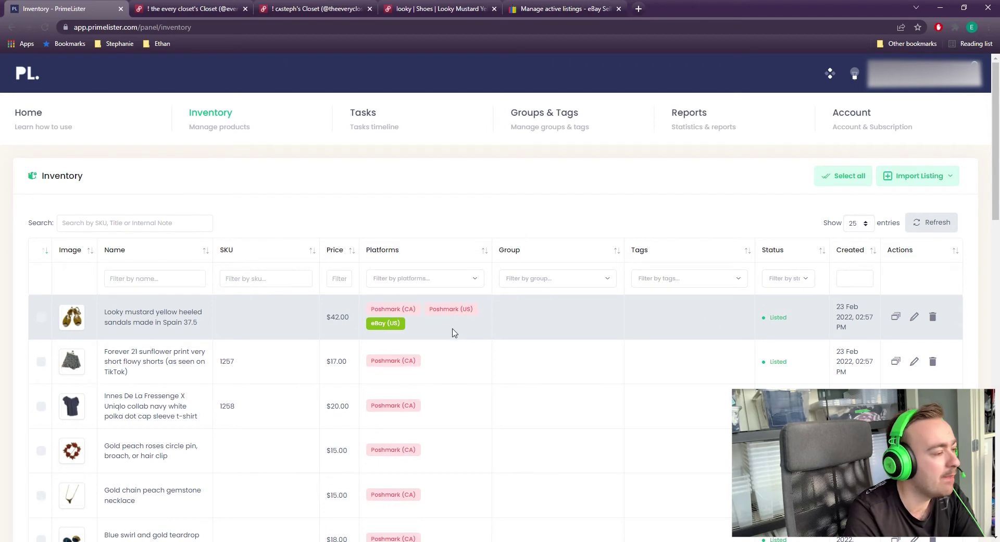
Review the Looky sandals' price and the Forever 21 sunflower shorts' SKU in the inventory
left_click_drag(318, 317, 385, 316)
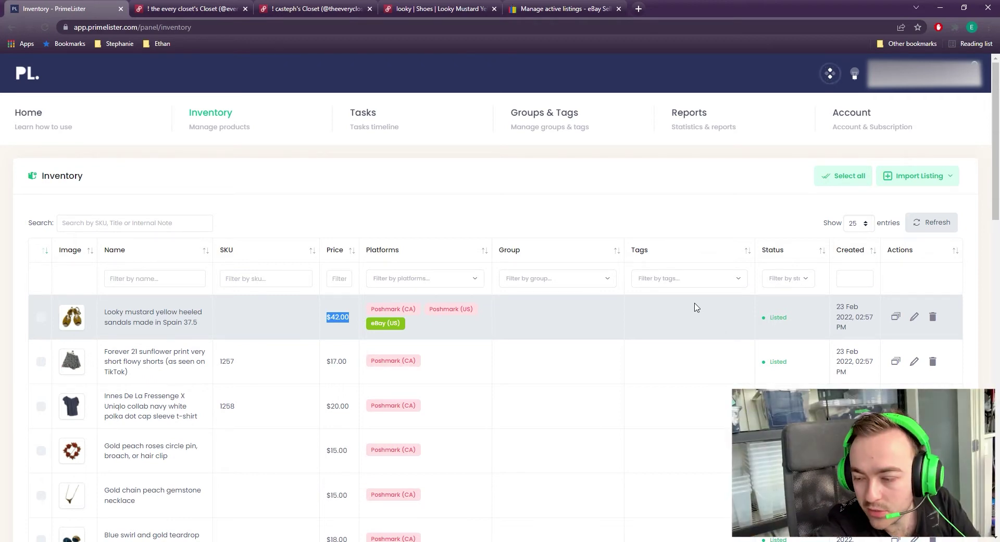
left_click(571, 326)
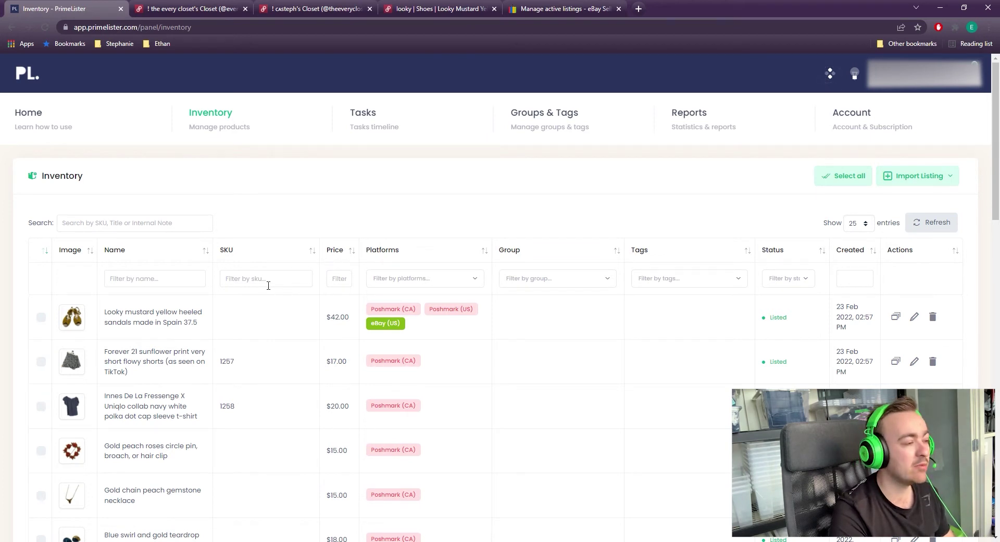
left_click_drag(249, 369, 210, 361)
left_click(319, 357)
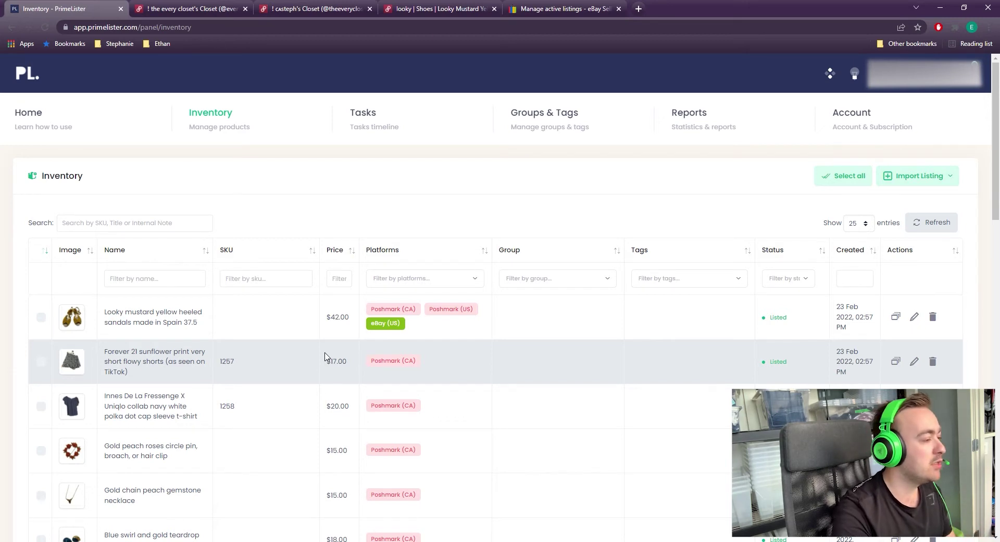
Search the inventory for lululemon and review the name and SKU of the Dare to Drape long sleeve
left_click_drag(250, 239, 226, 251)
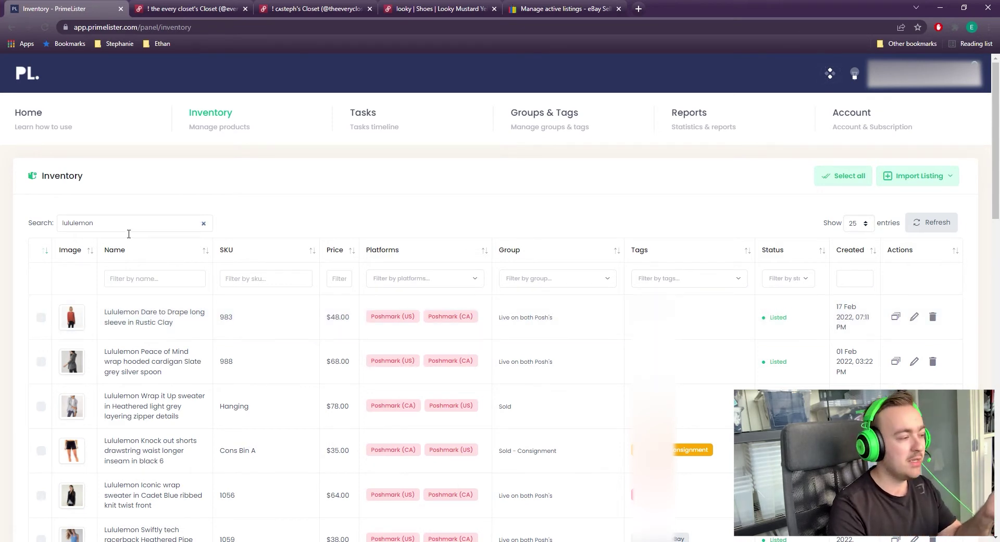
left_click(113, 229)
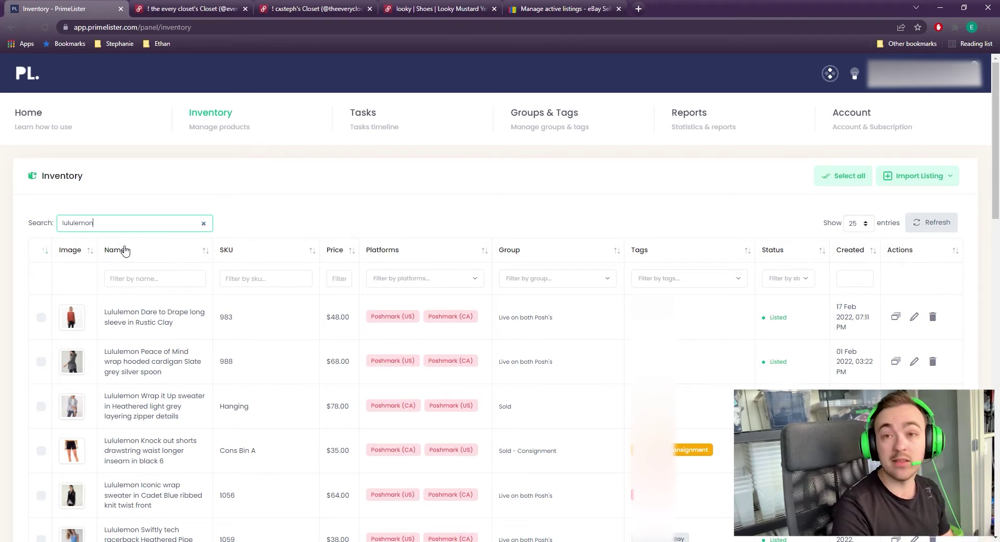
left_click_drag(104, 312, 280, 325)
left_click(195, 333)
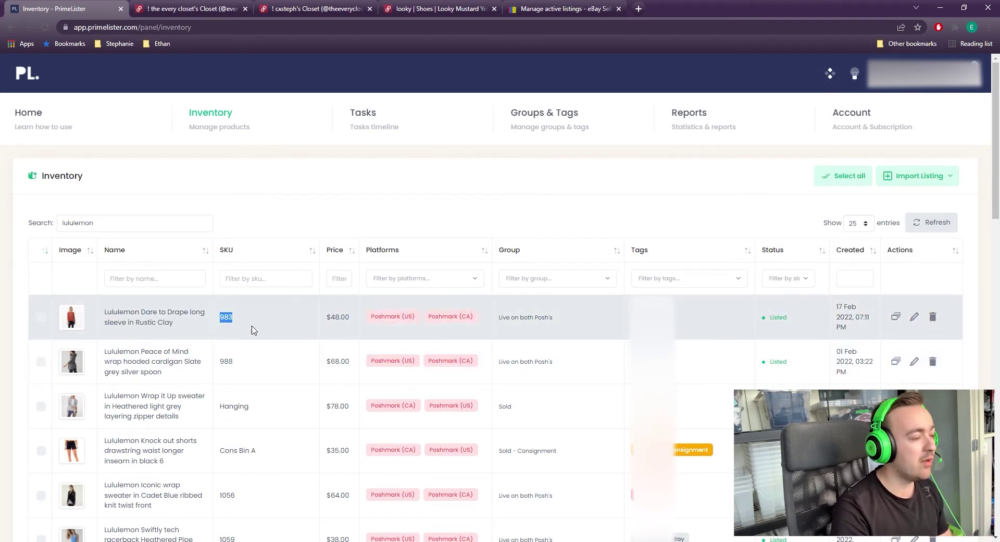
left_click_drag(225, 318, 240, 322)
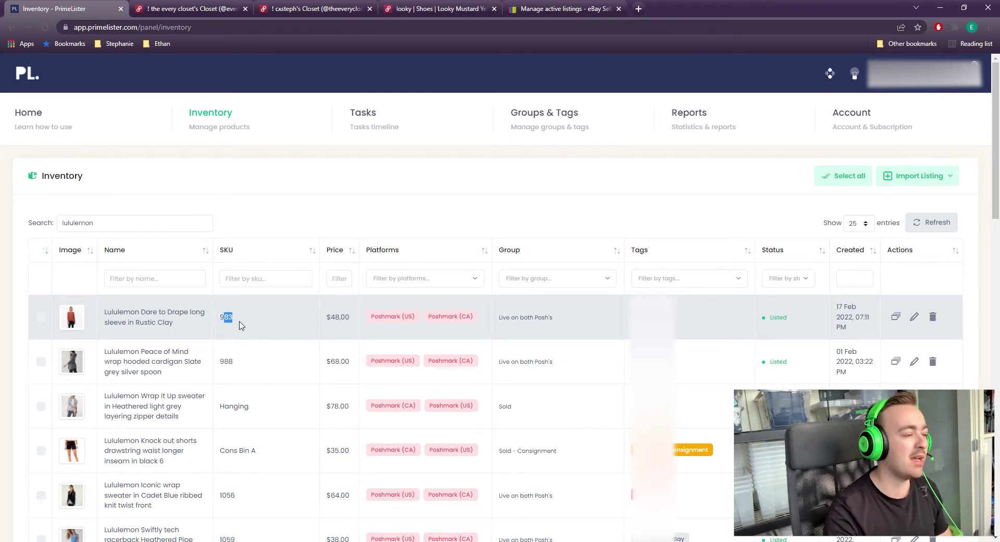
left_click(284, 329)
left_click_drag(219, 321, 247, 319)
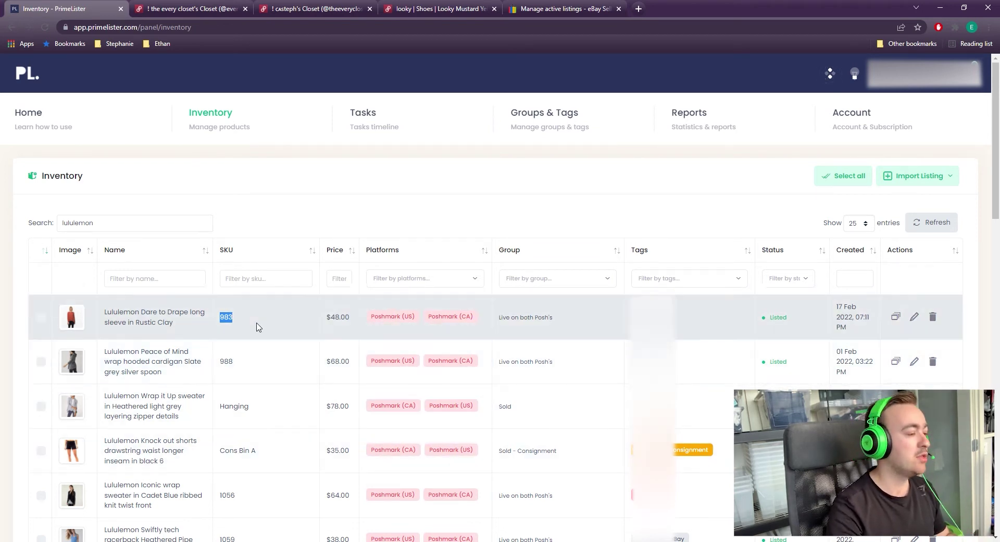
left_click_drag(131, 305, 107, 308)
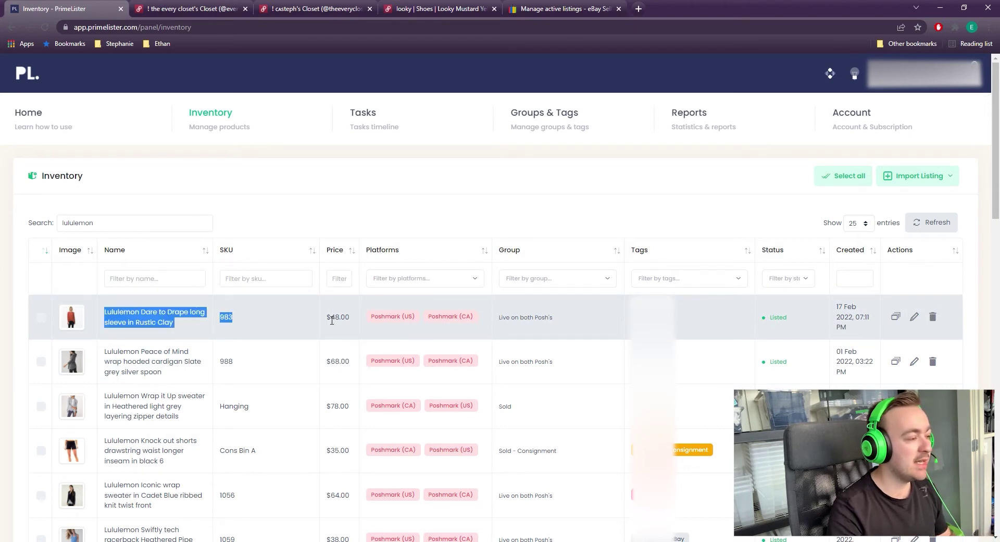
Open the item details of the Lululemon Dare to Drape long sleeve and review its SKU and name
left_click(914, 317)
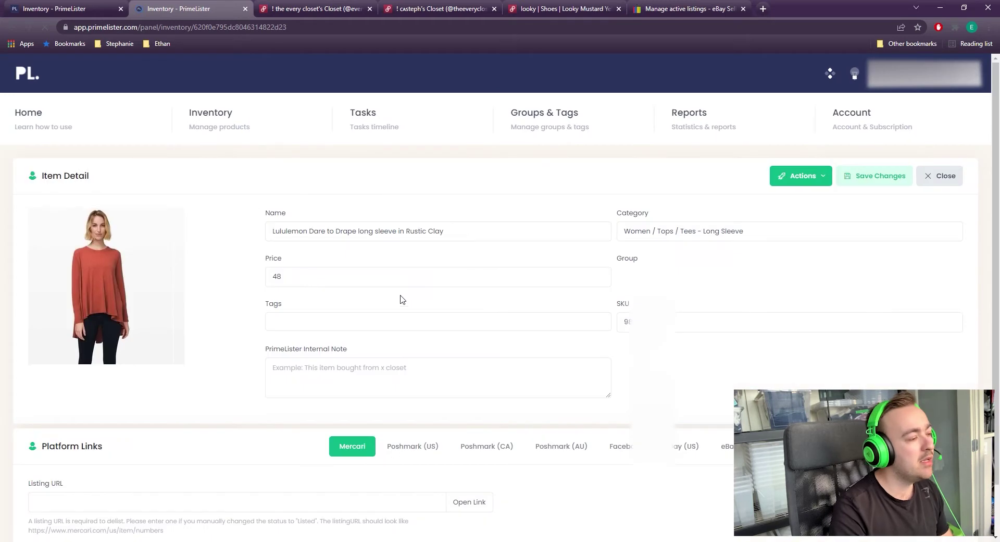
double_click(625, 321)
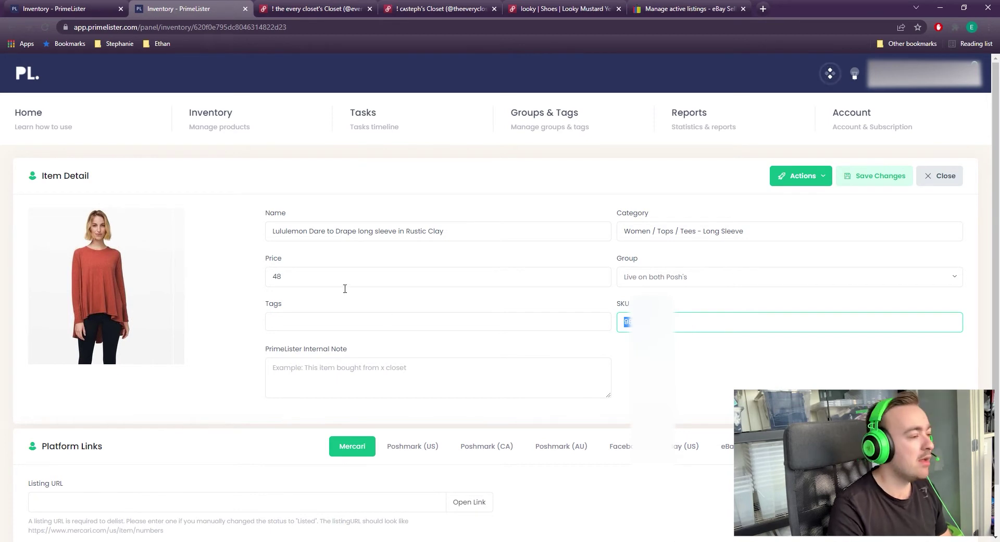
left_click_drag(475, 235, 268, 233)
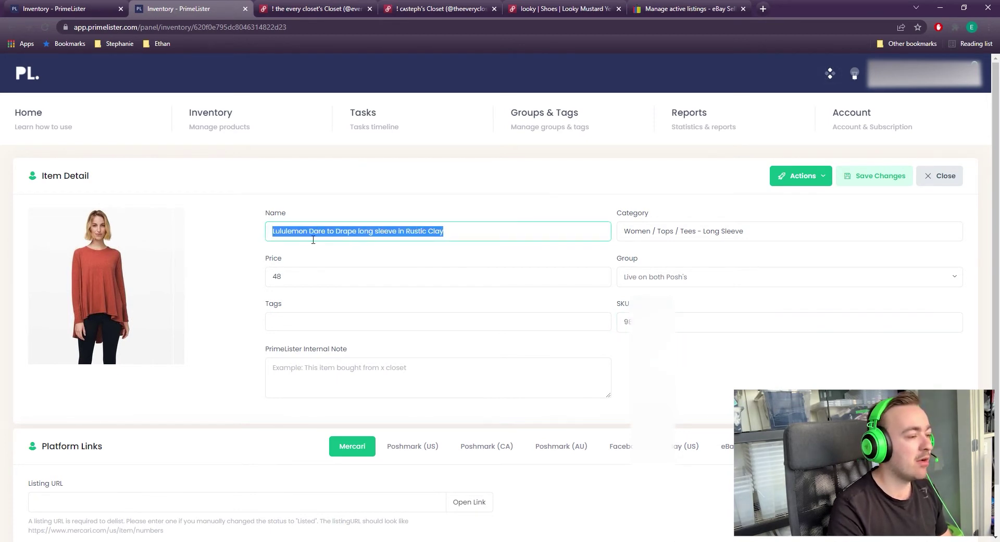
left_click(472, 230)
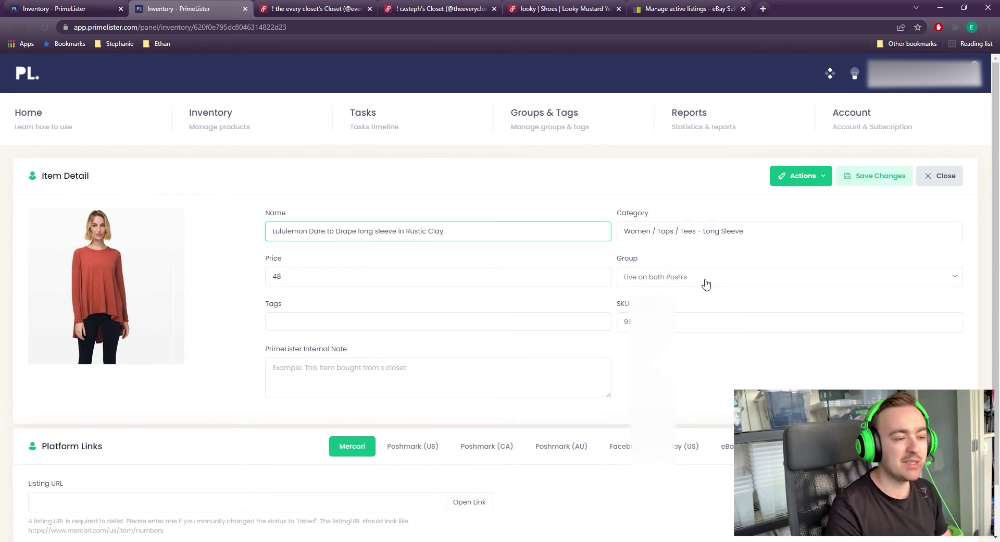
Examine the Group setting in the Dare to Drape long sleeve's item details
double_click(609, 260)
left_click(698, 260)
double_click(627, 263)
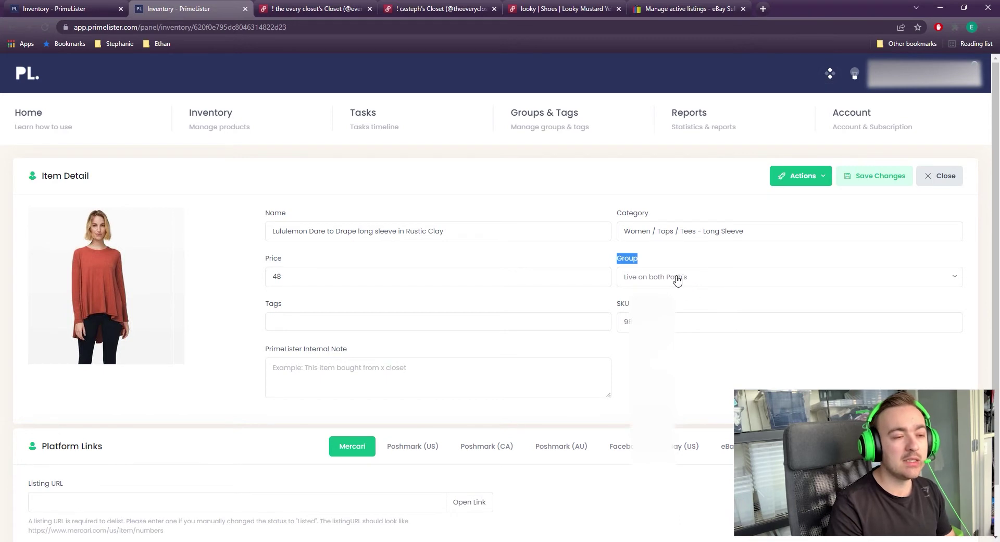
left_click(626, 259)
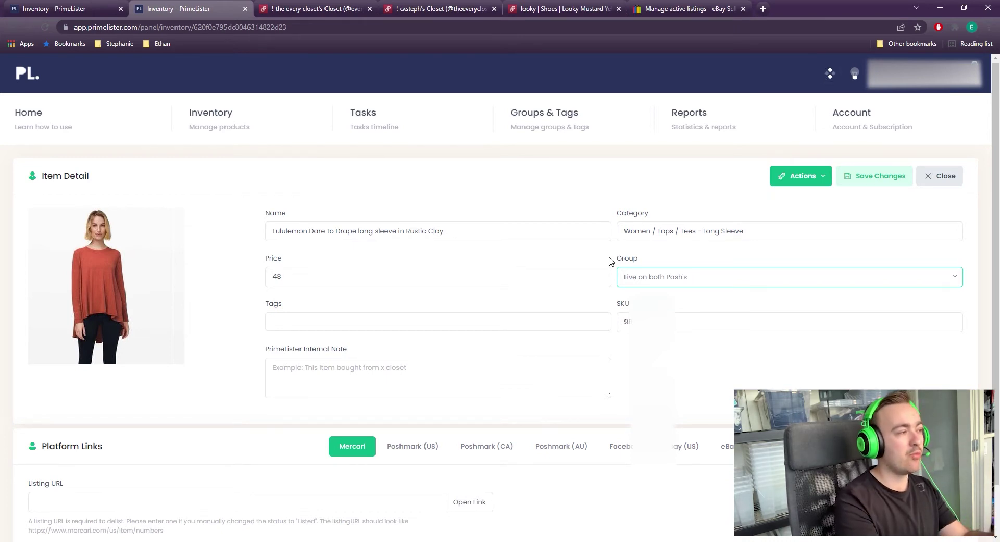
Return to the inventory list and compare the groups assigned to the Dare to Drape long sleeve and the Peace of Mind cardigan
key("ctrl+shift+Tab")
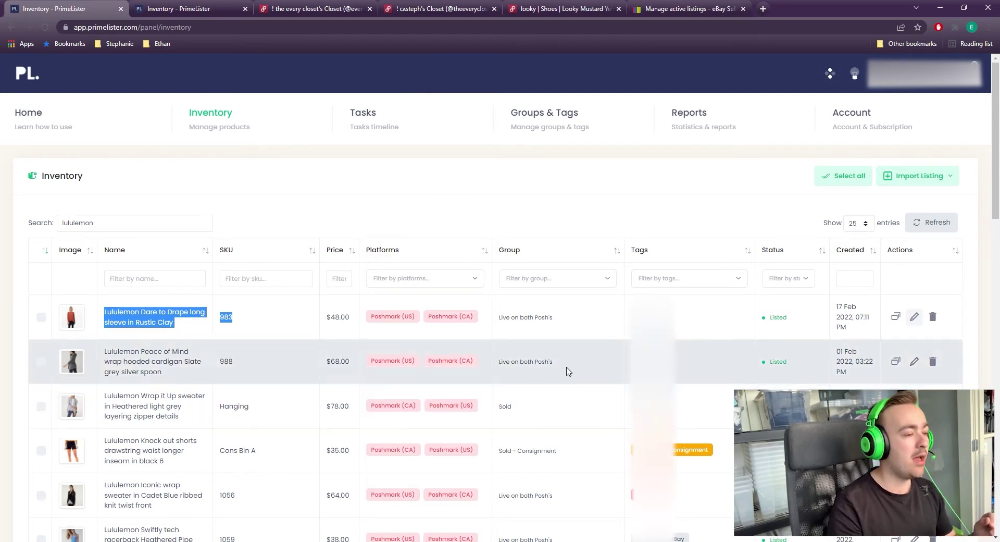
left_click(511, 324)
triple_click(510, 324)
triple_click(577, 361)
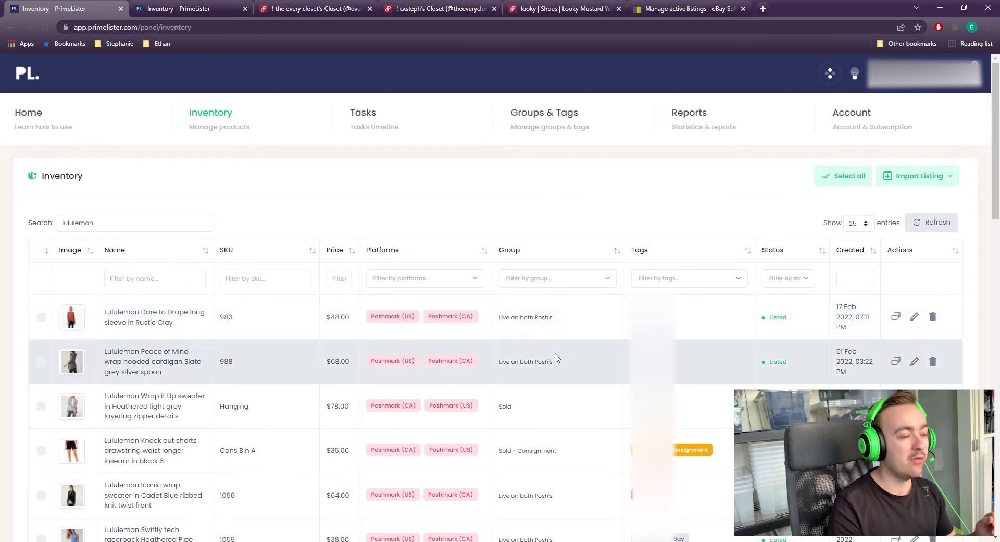
left_click(577, 361)
left_click_drag(577, 363, 498, 371)
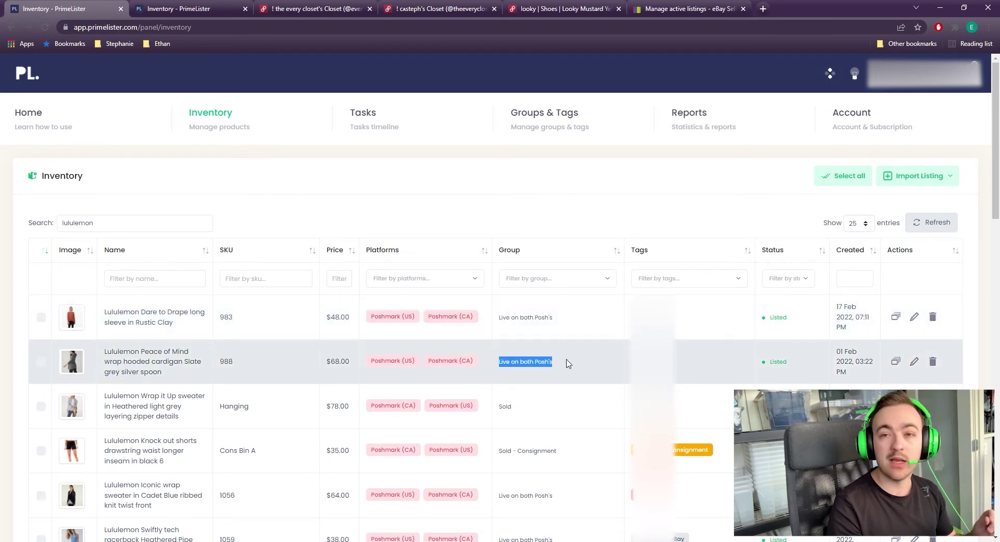
left_click(364, 319)
left_click_drag(364, 319, 567, 318)
left_click(567, 364)
left_click_drag(567, 364, 497, 370)
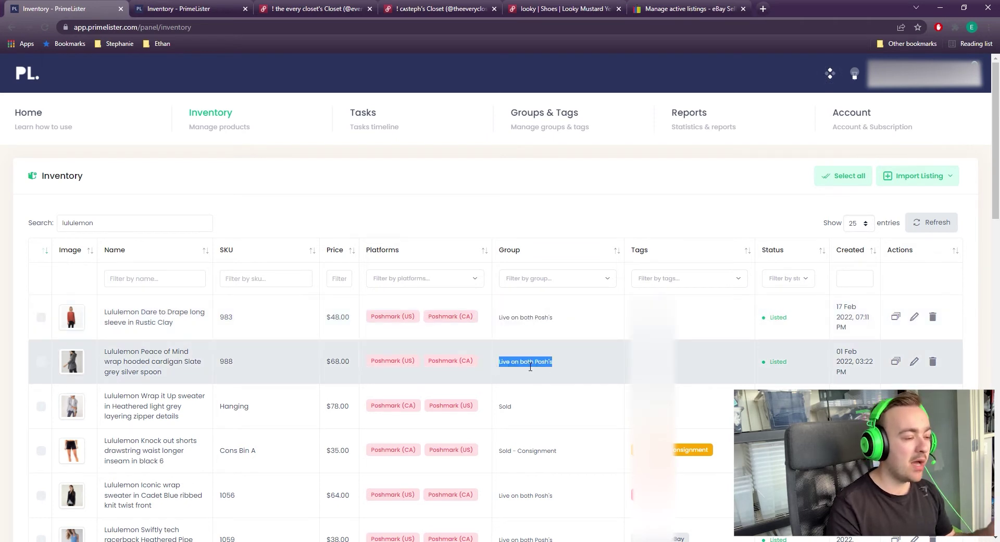
Check the Dare to Drape long sleeve's platform labels against its assigned group in the inventory
left_click(513, 321)
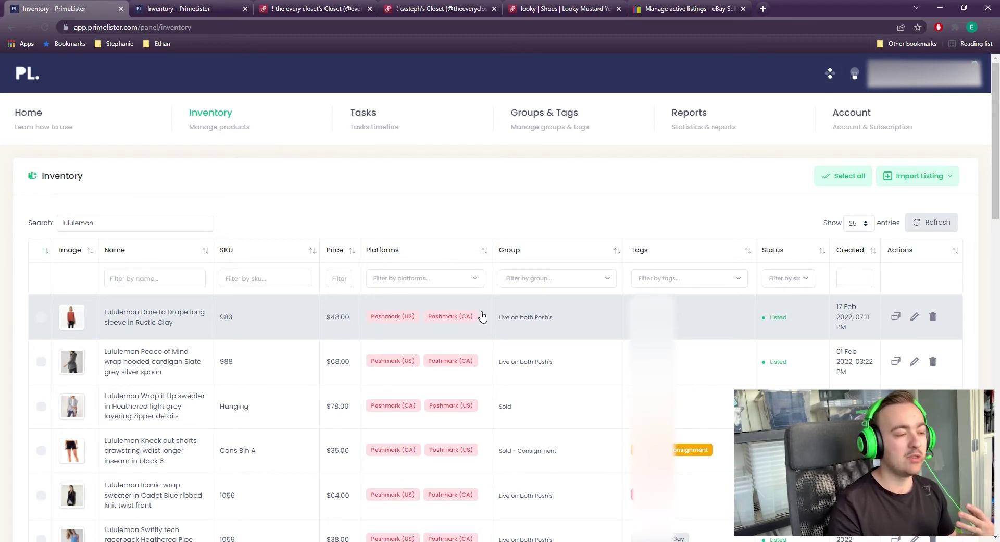
left_click_drag(481, 316, 582, 308)
left_click(487, 320)
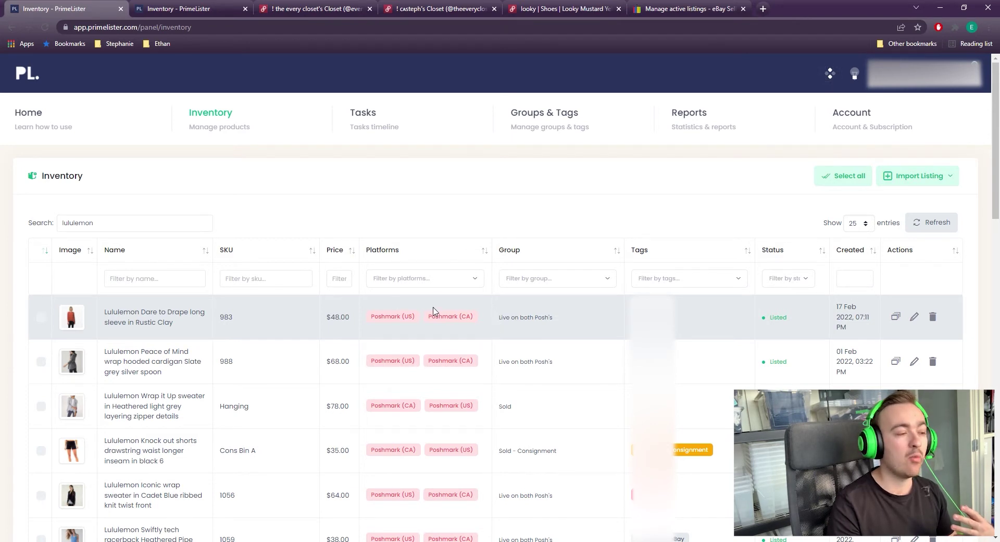
left_click_drag(371, 316, 424, 319)
left_click(409, 308)
triple_click(422, 318)
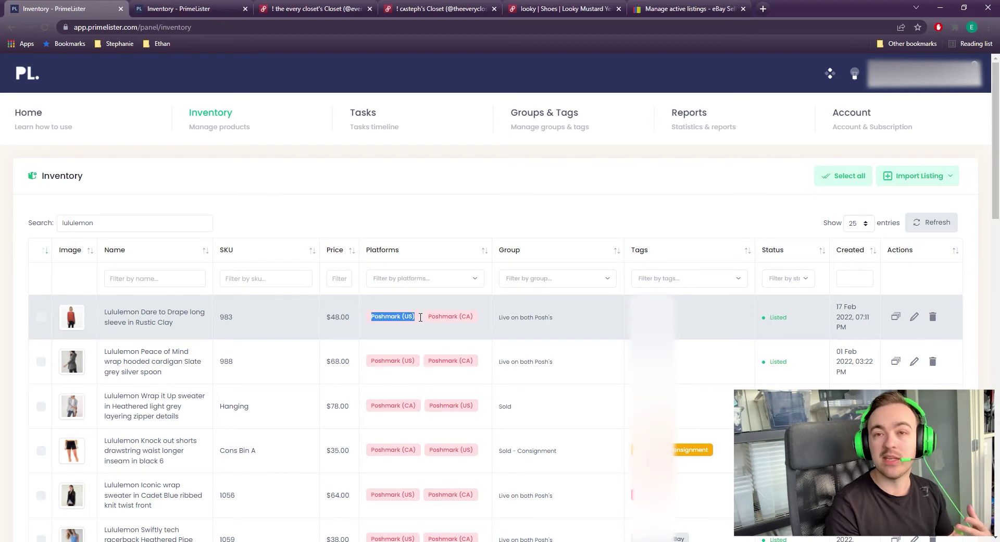
left_click(420, 317)
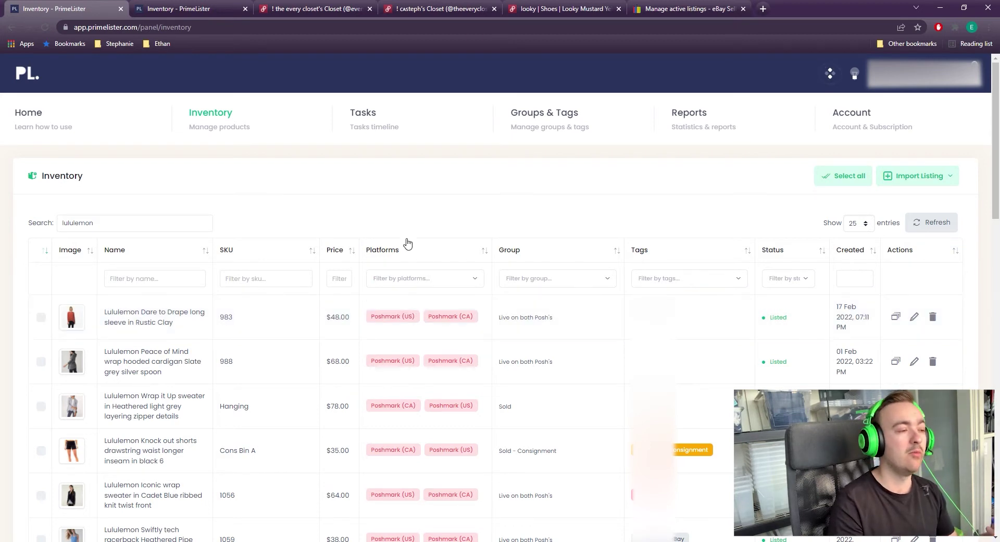
triple_click(541, 318)
left_click(565, 326)
triple_click(515, 333)
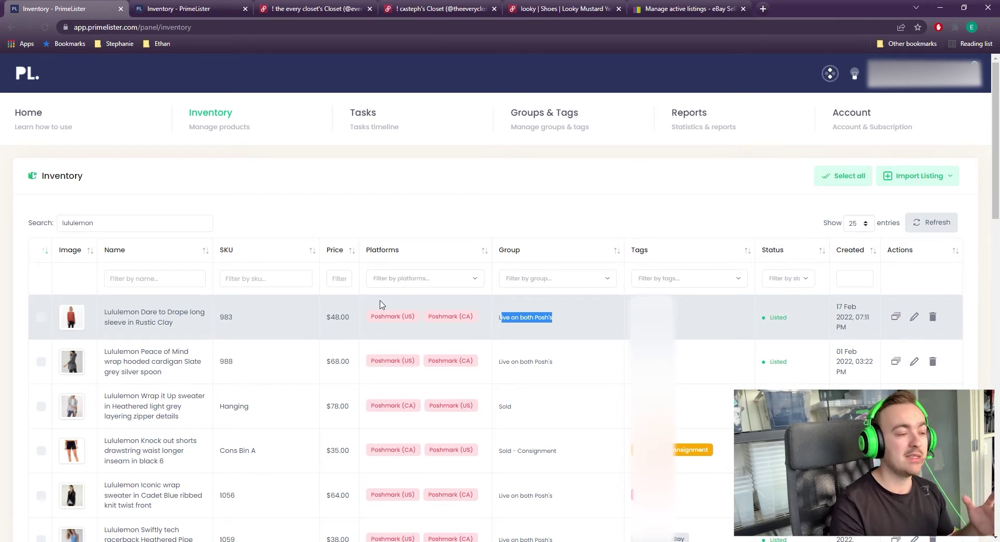
triple_click(503, 324)
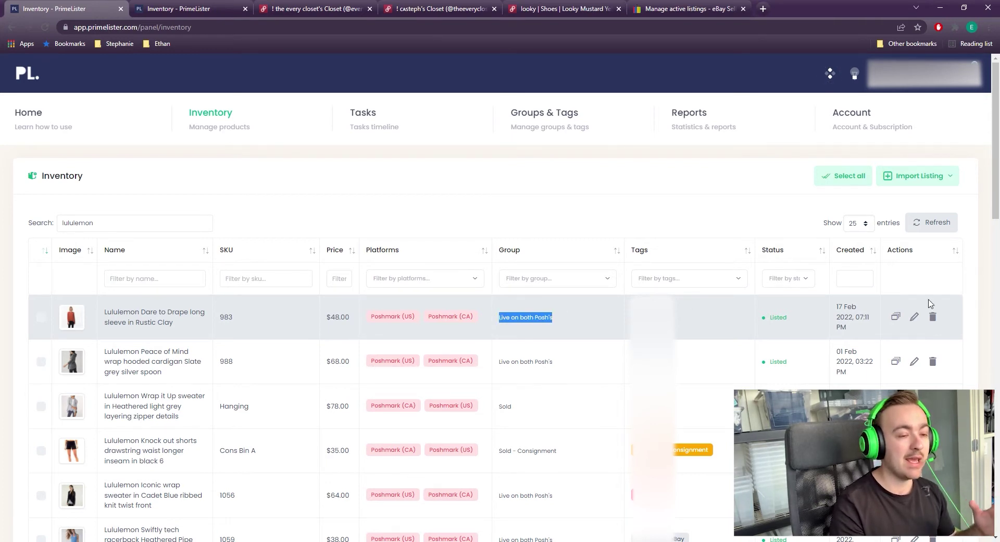
Reopen the Dare to Drape item details, check the Poshmark (US) listing URL and close that page
left_click(914, 316)
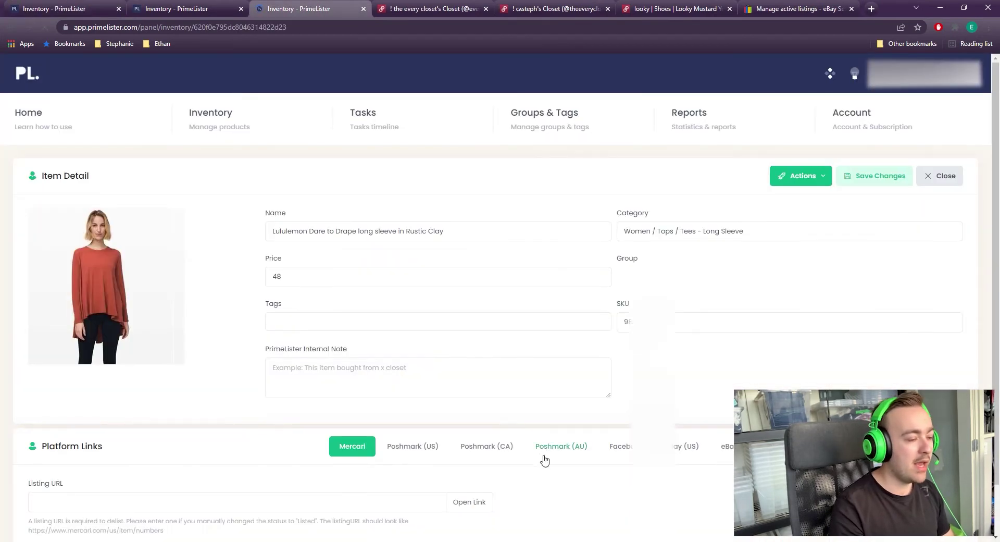
left_click(431, 447)
left_click(303, 504)
key("ctrl+a")
left_click_drag(239, 503, 18, 504)
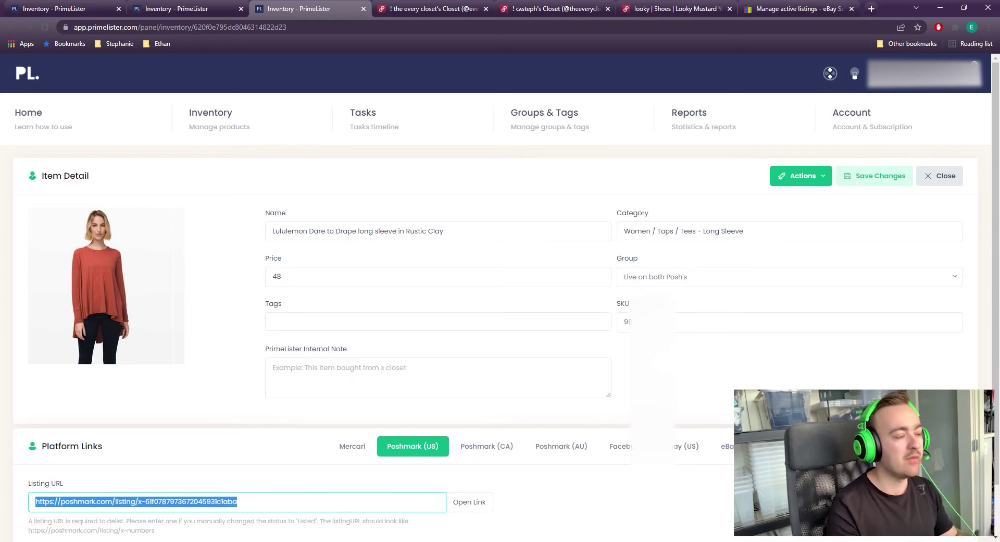
key("ctrl+w")
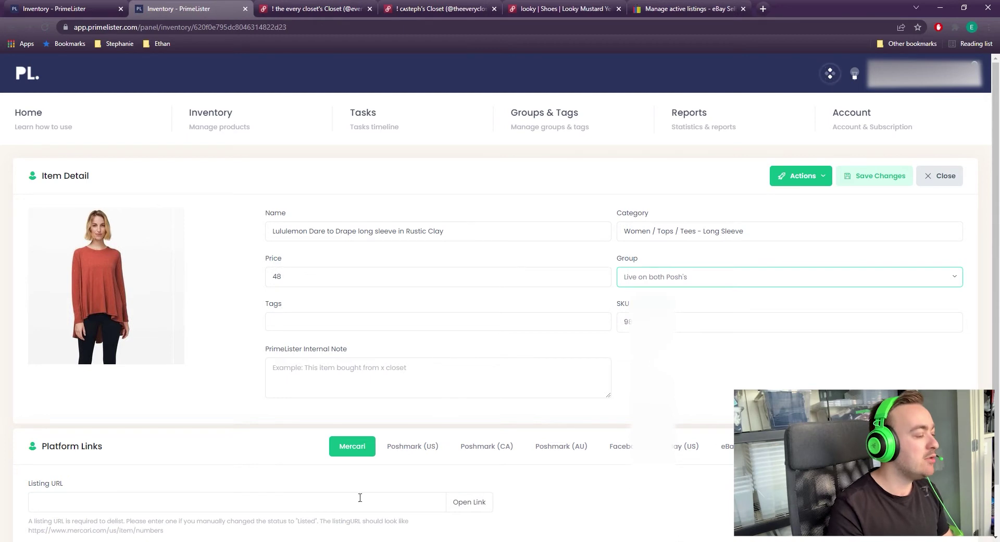
Close the leftover item page, reopen the Dare to Drape item to check its Poshmark (CA) listing URL, and save the item
left_click(244, 8)
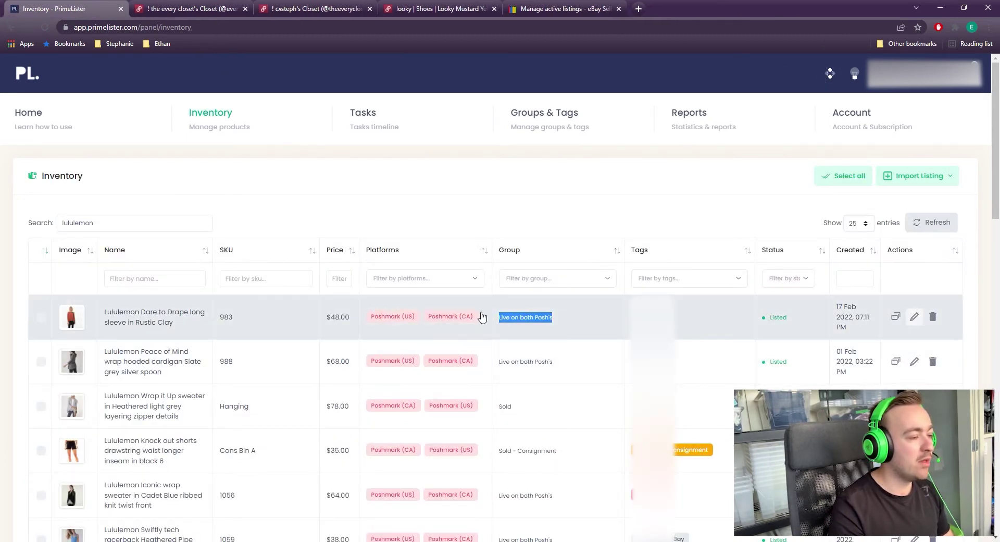
left_click(921, 319)
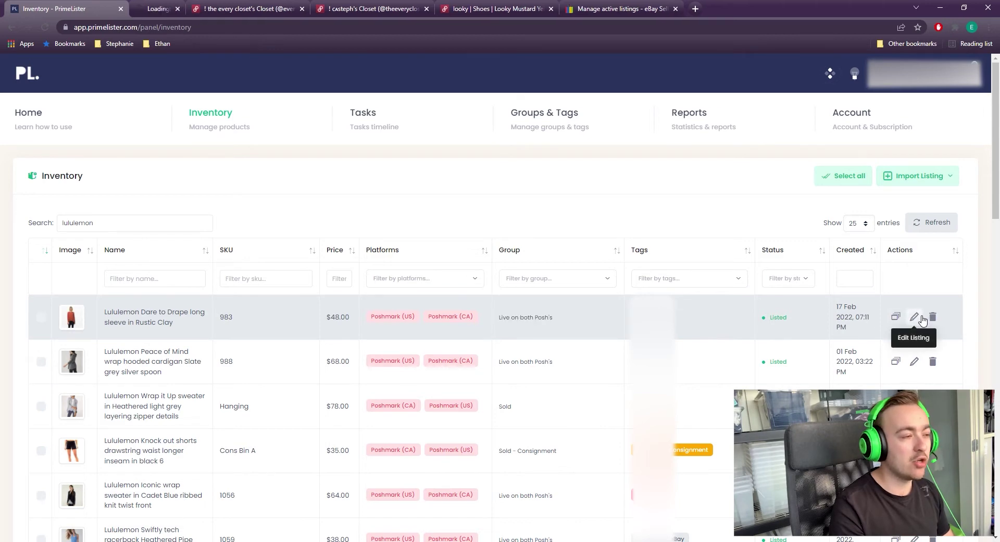
left_click(221, 10)
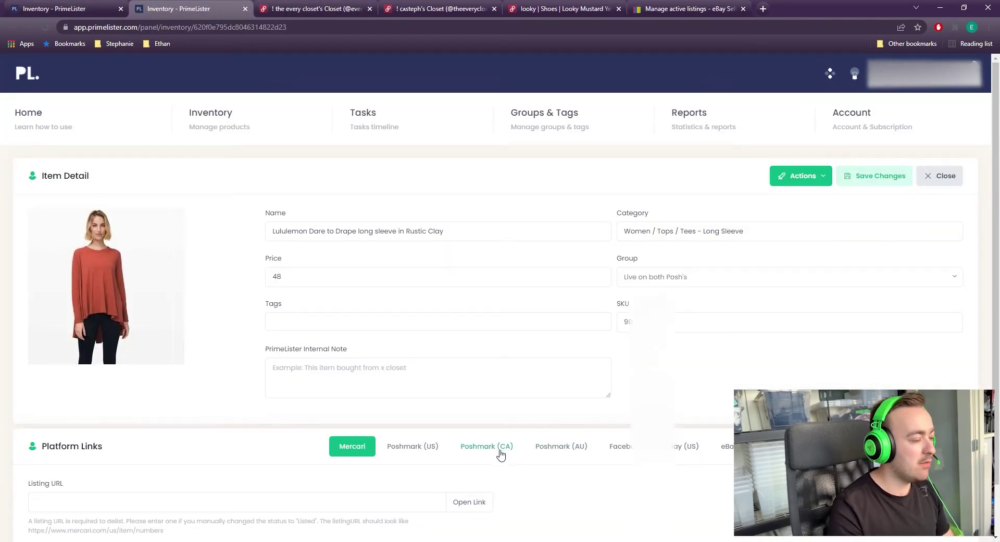
left_click(505, 451)
left_click(281, 508)
left_click_drag(281, 508, 35, 513)
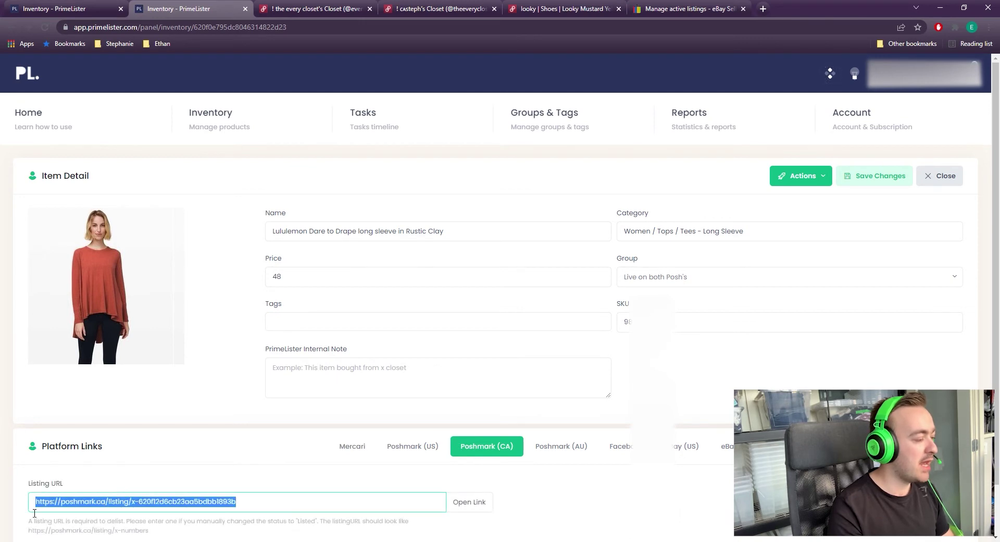
left_click(300, 453)
left_click(875, 179)
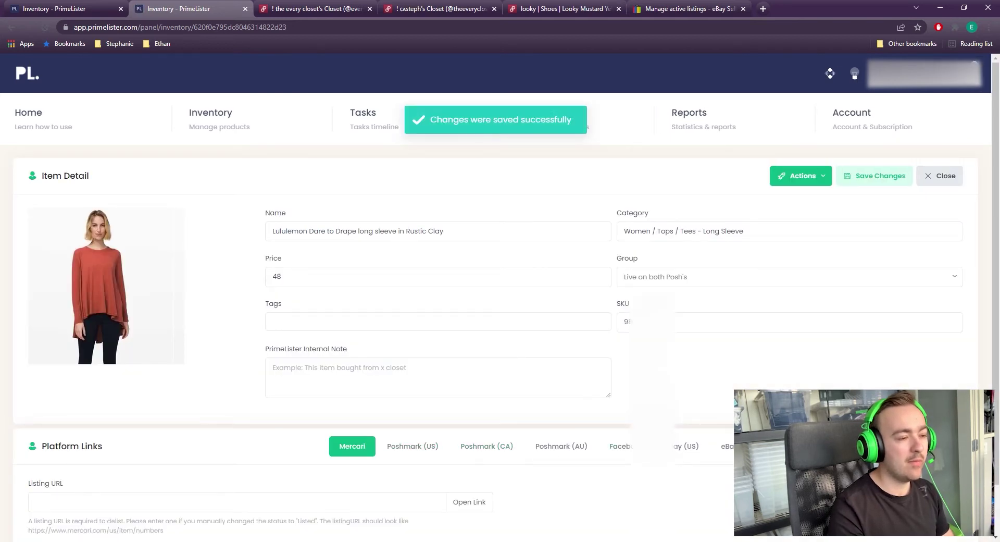
Go back to the inventory list and recheck the groups of the first two Lululemon items
left_click(104, 8)
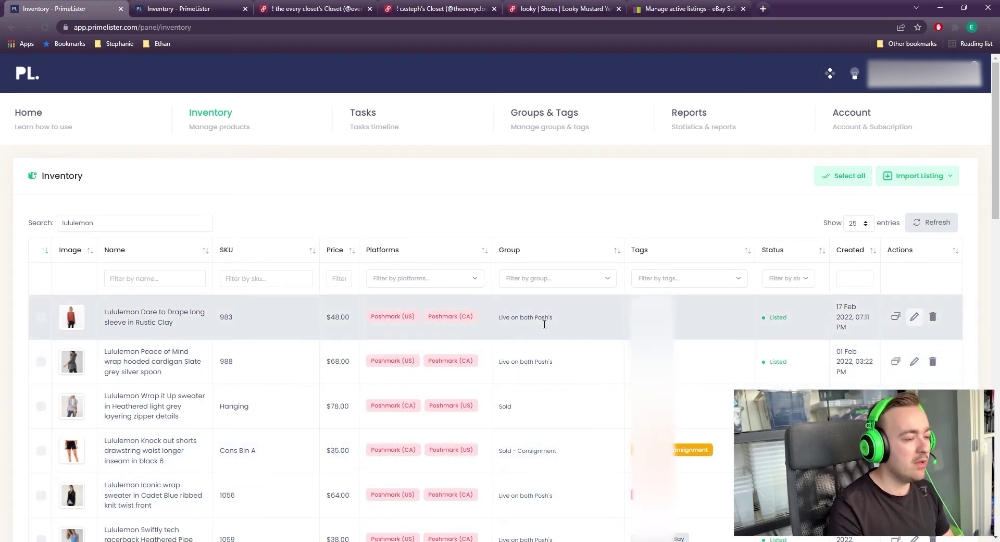
left_click_drag(496, 323, 581, 334)
triple_click(592, 359)
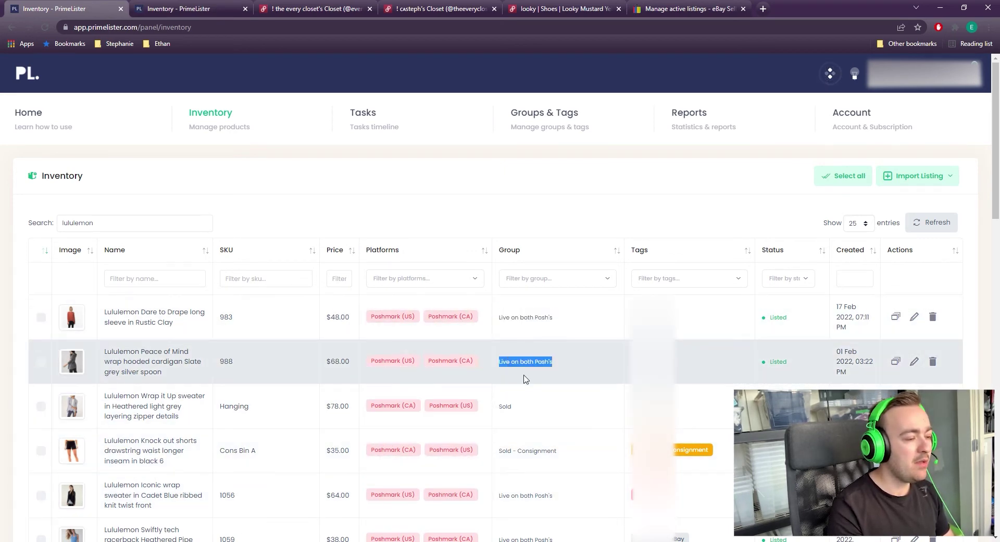
Check the assigned groups of the Lululemon Dare to Drape long sleeve and the Wrap it Up sweater
left_click_drag(484, 329, 520, 341)
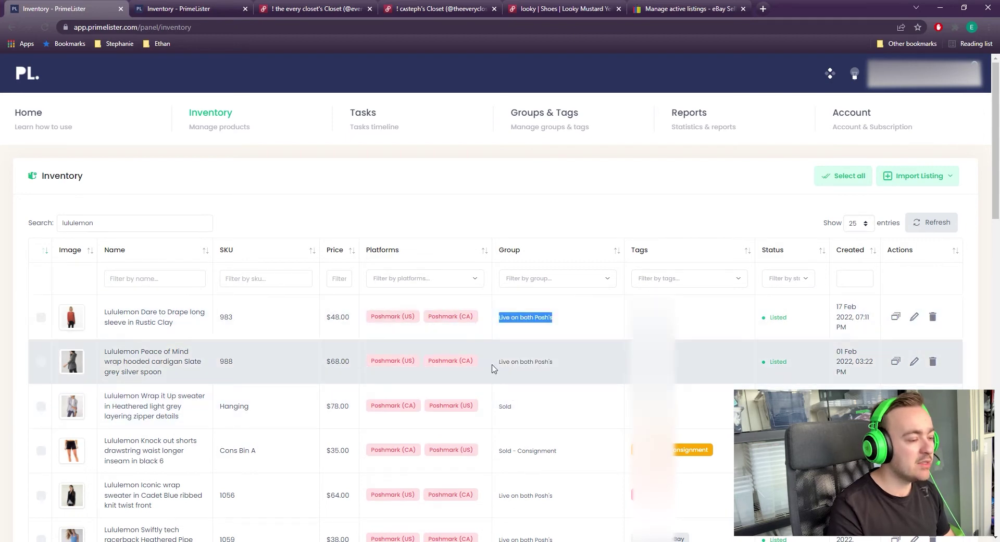
double_click(506, 414)
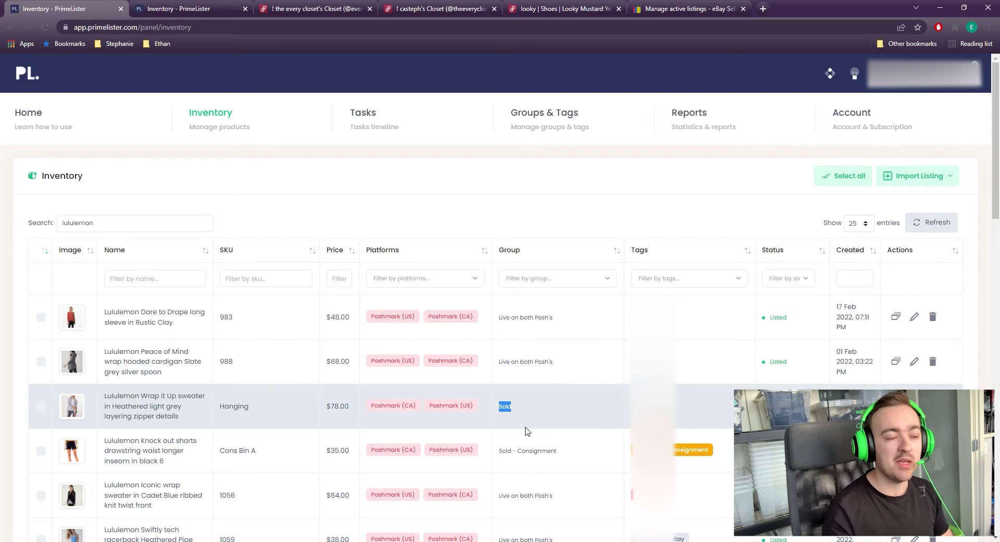
left_click(527, 415)
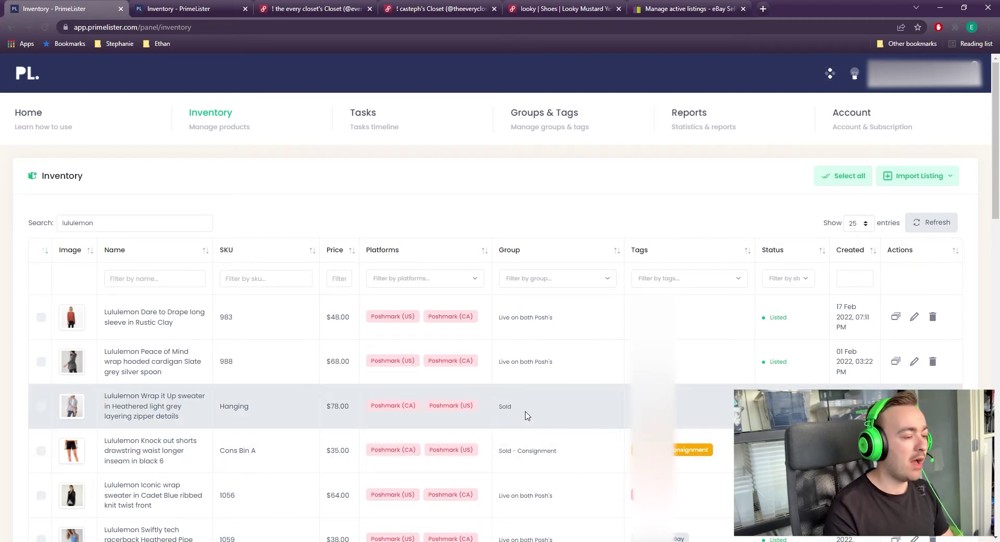
left_click_drag(563, 399, 496, 410)
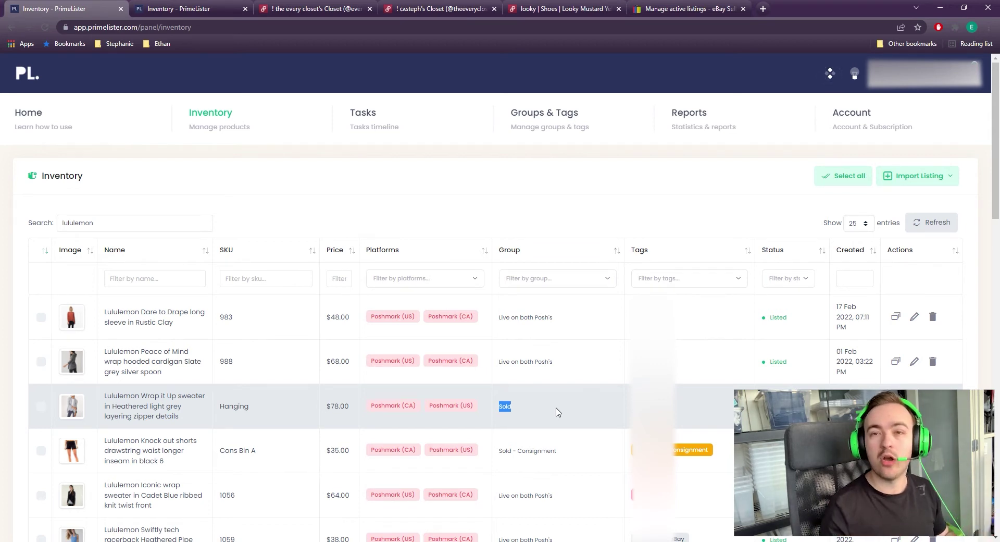
double_click(505, 409)
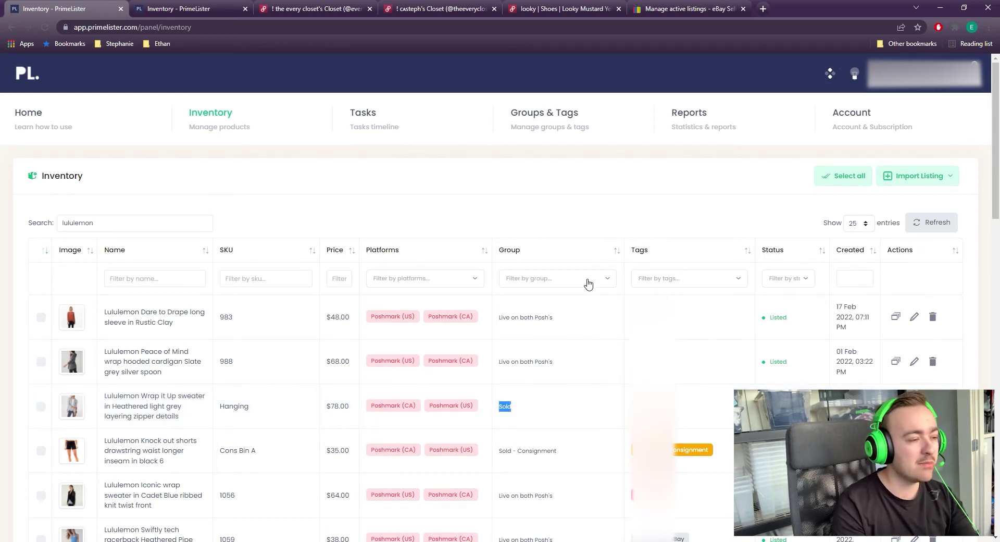
Filter the Lululemon inventory items by the Sold group
left_click(553, 279)
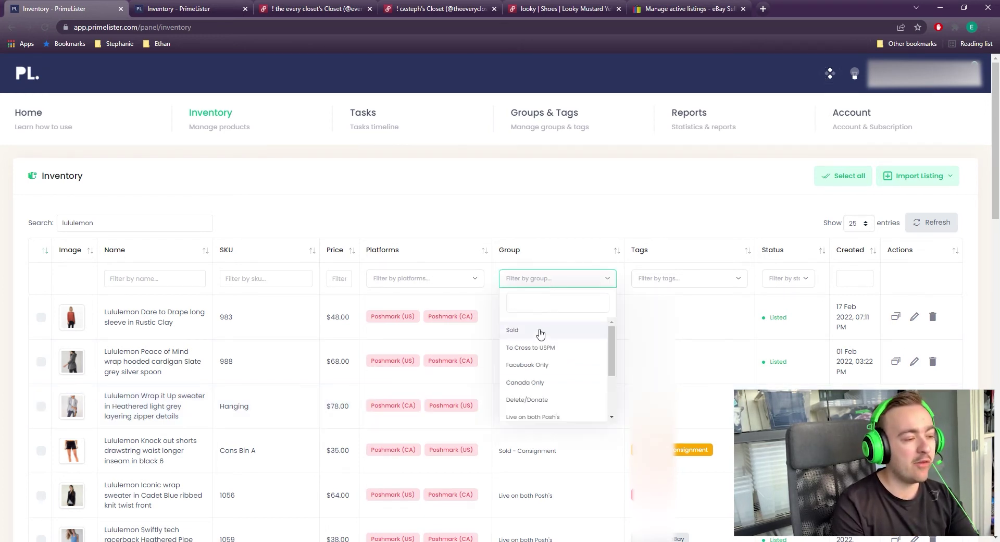
left_click(539, 334)
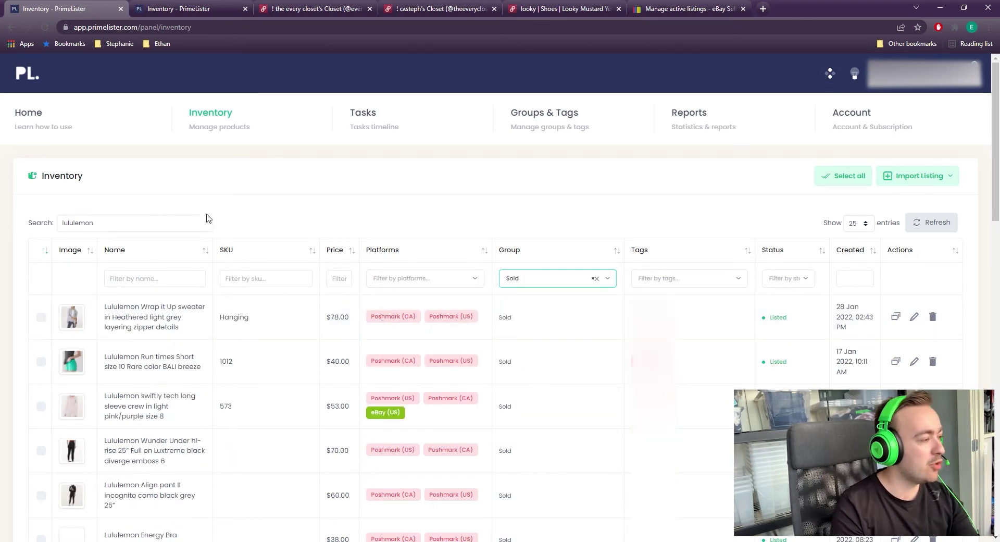
double_click(125, 223)
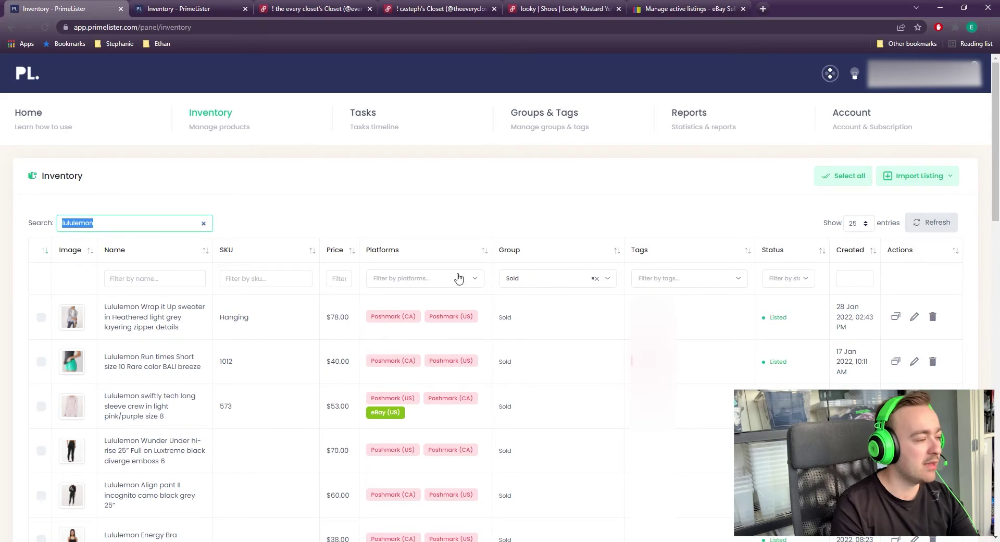
Review the sold Lululemon items' platform labels and check the groups of the dance studio Jogger and the Wrap it Up sweater
scroll(440, 379, "down", 9)
scroll(437, 349, "up", 5)
scroll(438, 357, "up", 4)
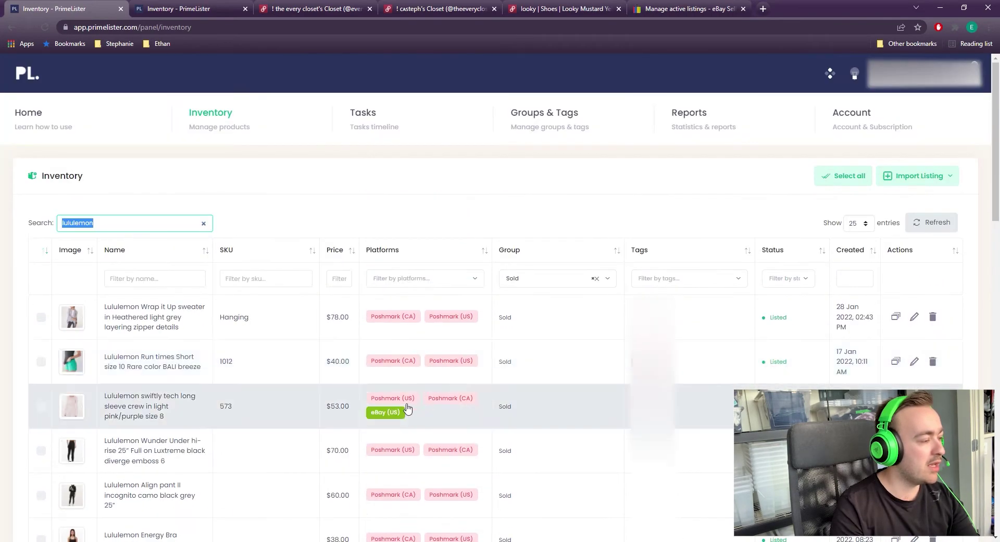
scroll(290, 371, "down", 6)
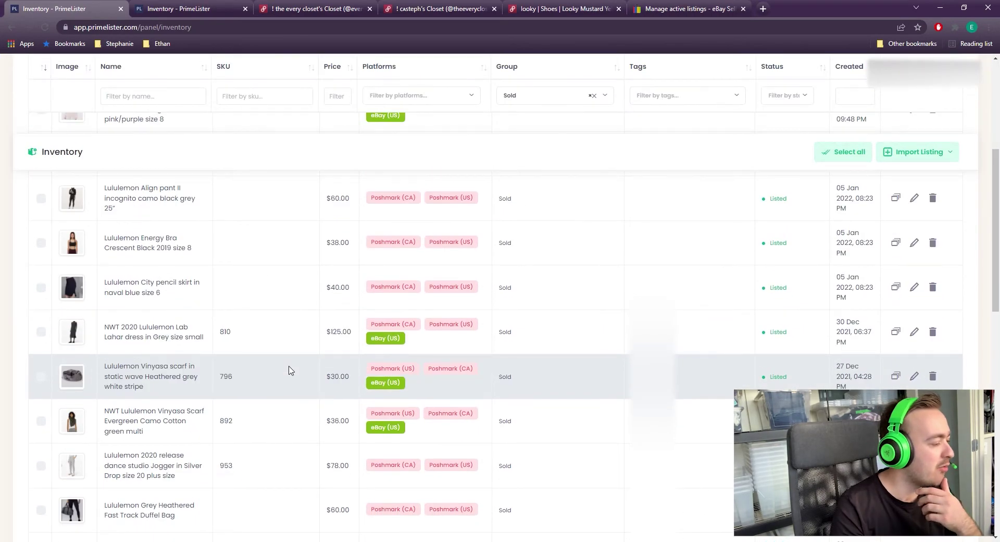
scroll(289, 372, "down", 3)
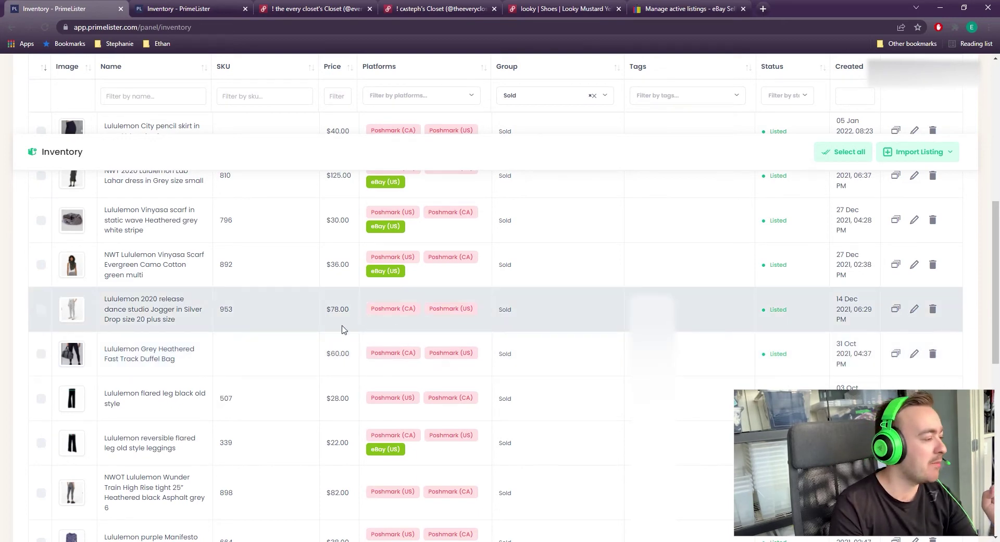
double_click(507, 309)
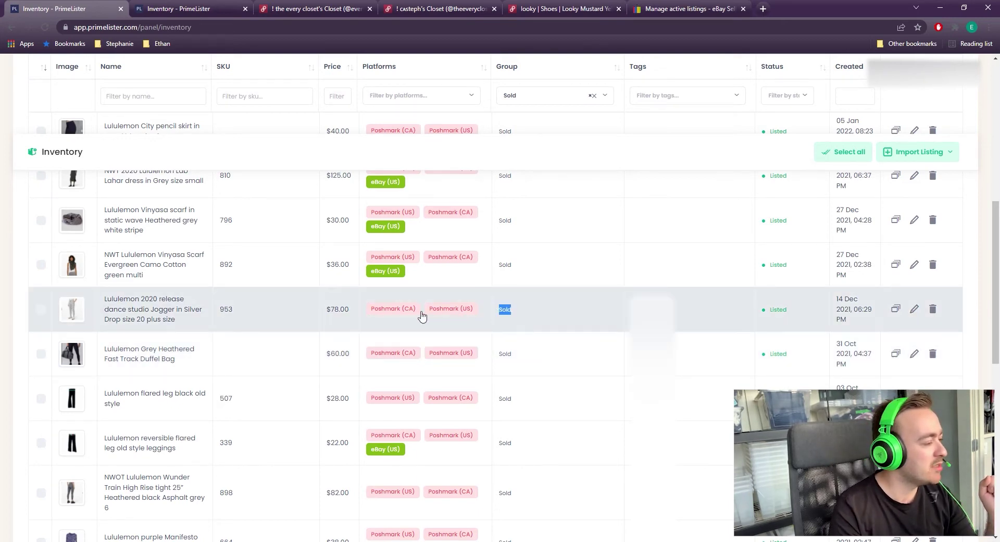
scroll(364, 339, "up", 4)
scroll(393, 360, "up", 5)
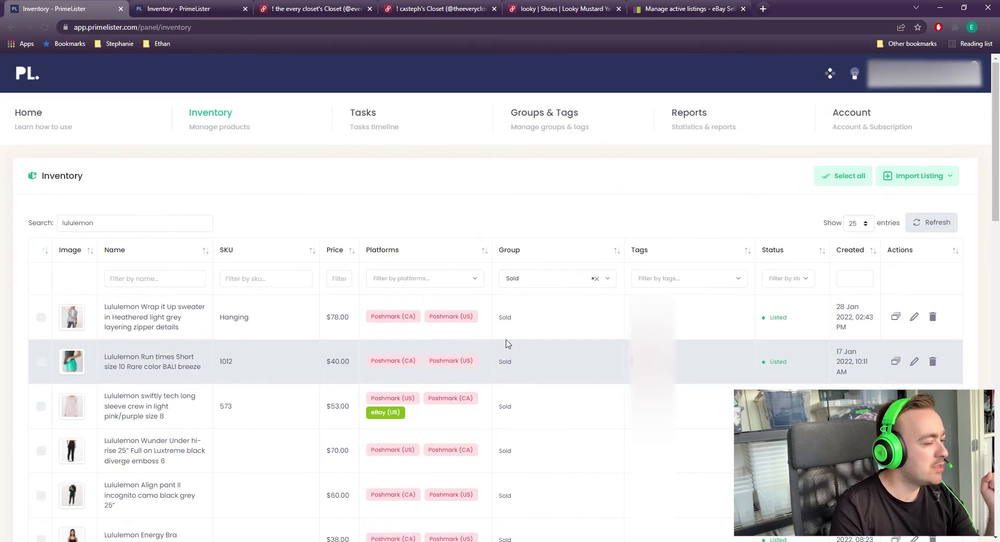
triple_click(590, 315)
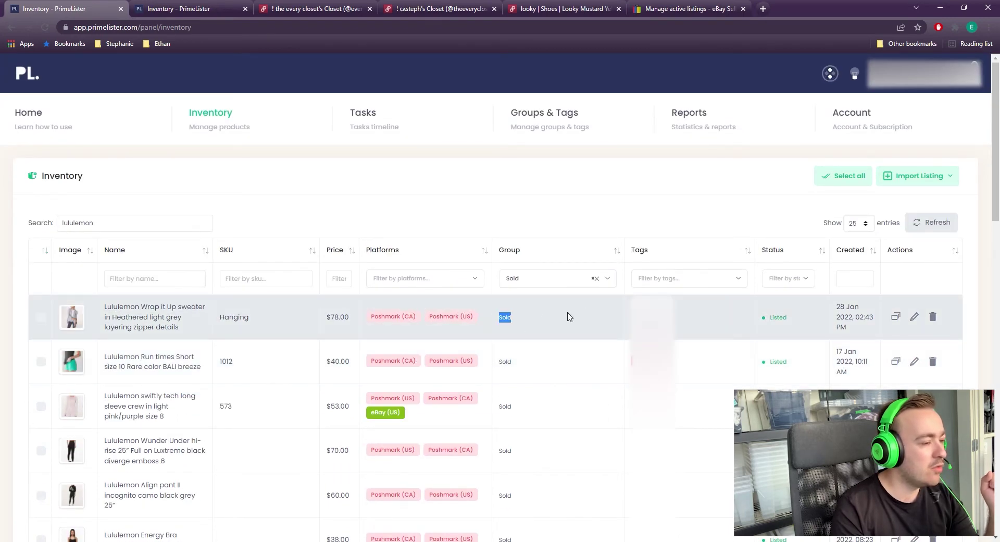
Switch the group filter to Sold - Consignment and check the group of the Knock out shorts
left_click(601, 285)
scroll(564, 404, "down", 3)
left_click(564, 408)
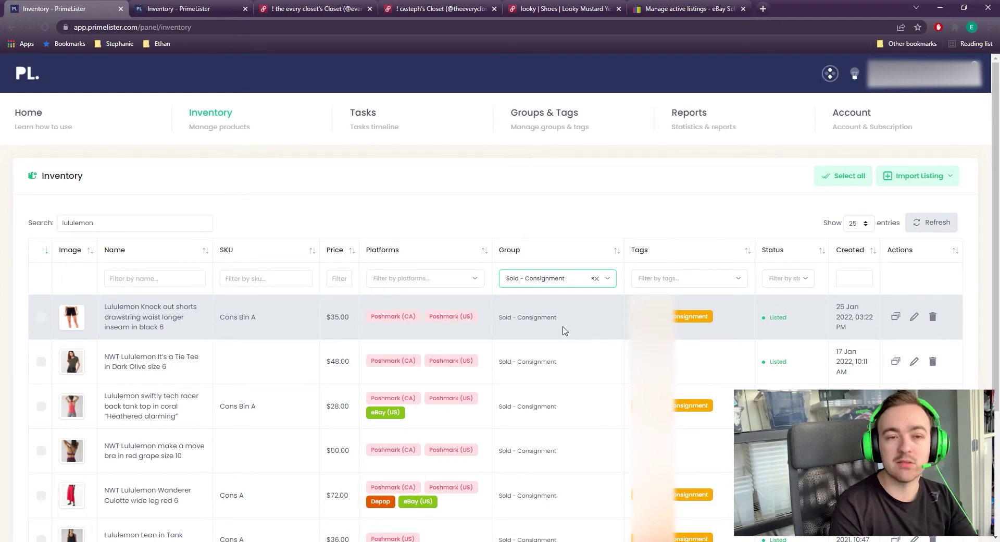
left_click_drag(499, 319, 560, 314)
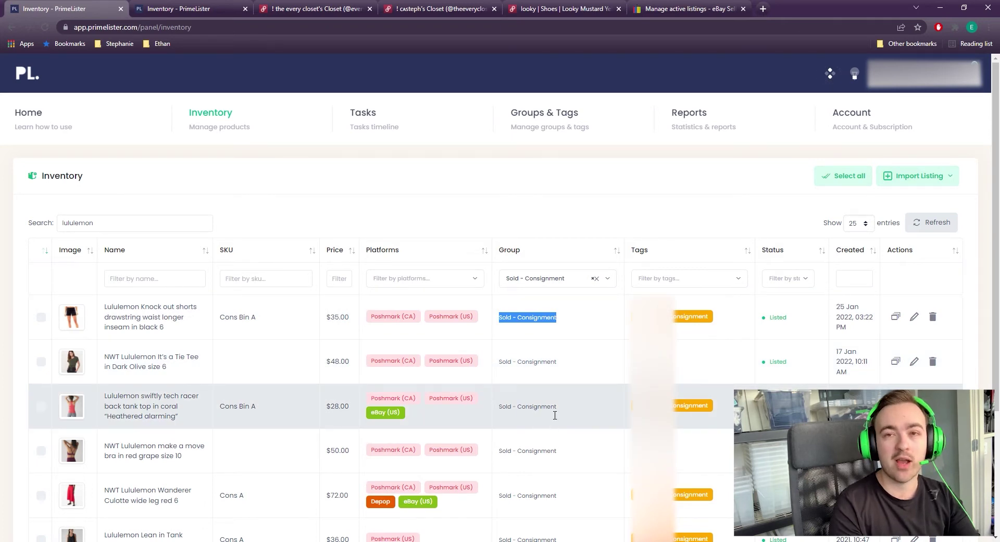
Clear the group filter, look through the available groups, and check the Dare to Drape long sleeve's group
left_click(593, 278)
left_click(567, 281)
scroll(558, 350, "down", 3)
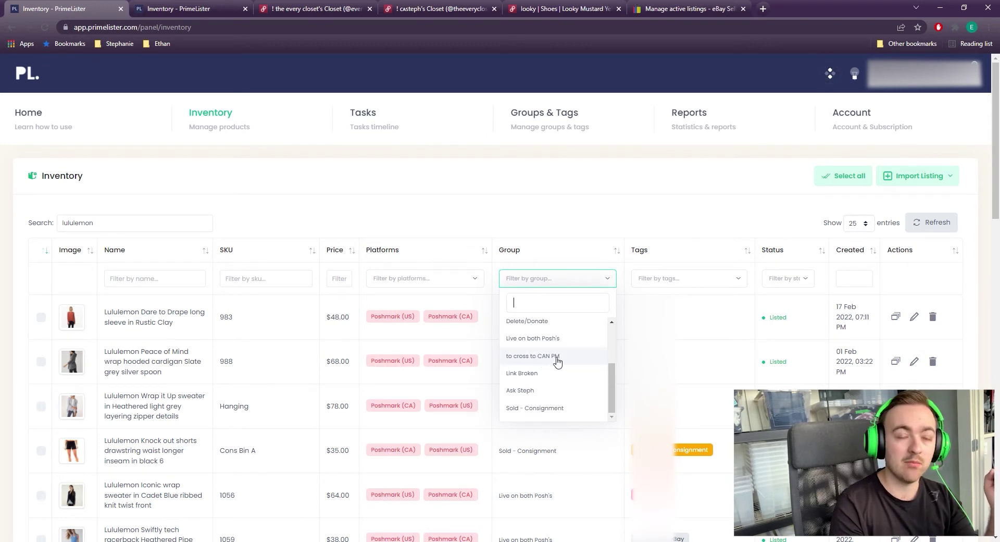
scroll(562, 359, "up", 1)
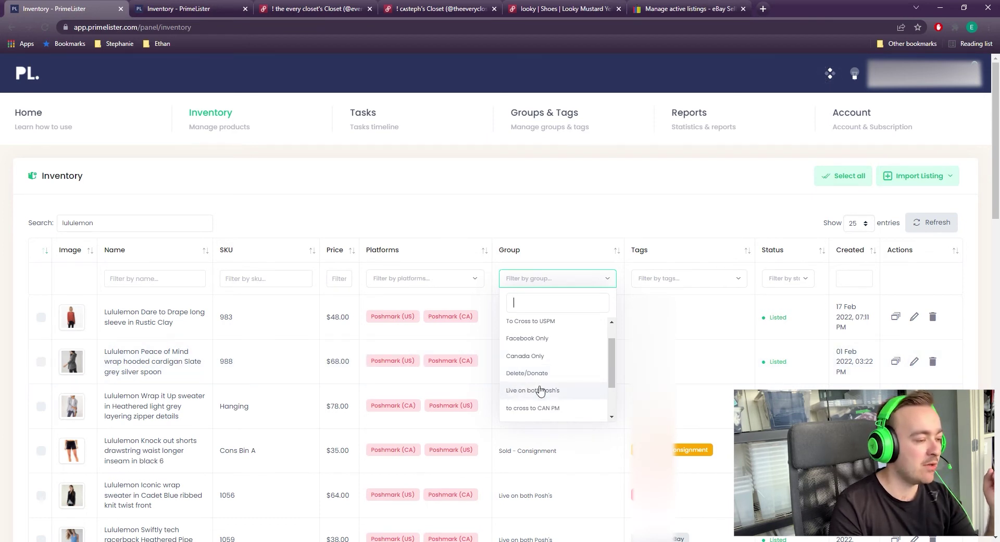
scroll(558, 369, "up", 1)
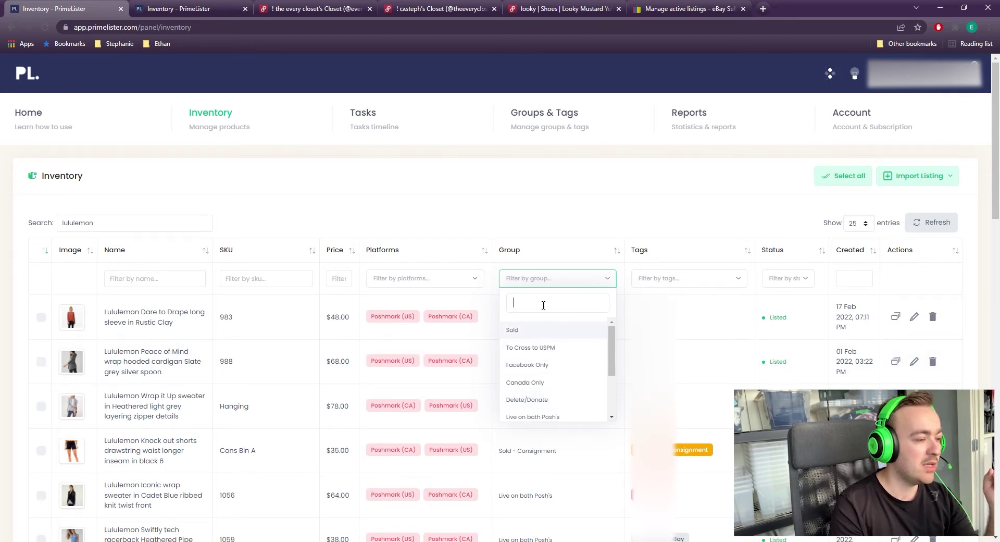
left_click(591, 279)
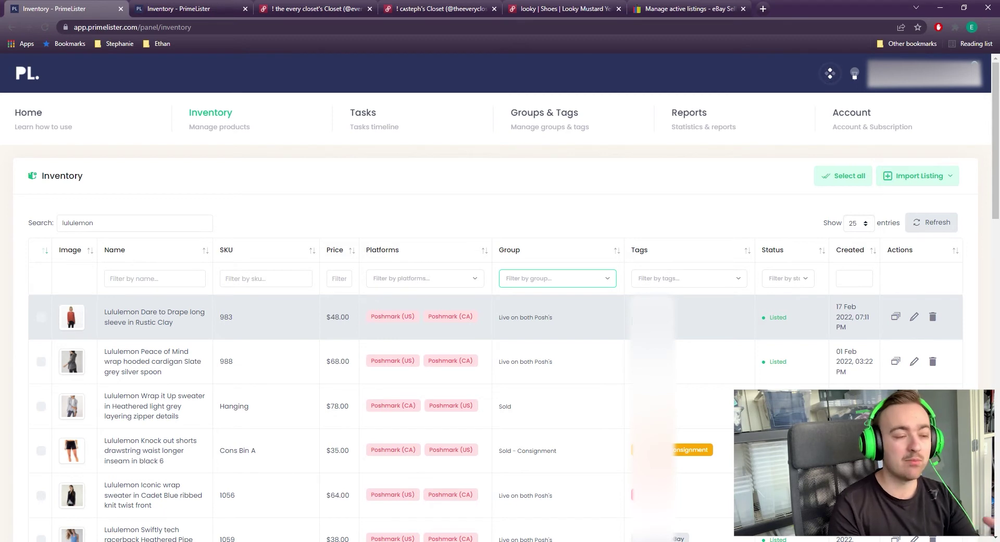
left_click_drag(520, 317, 600, 321)
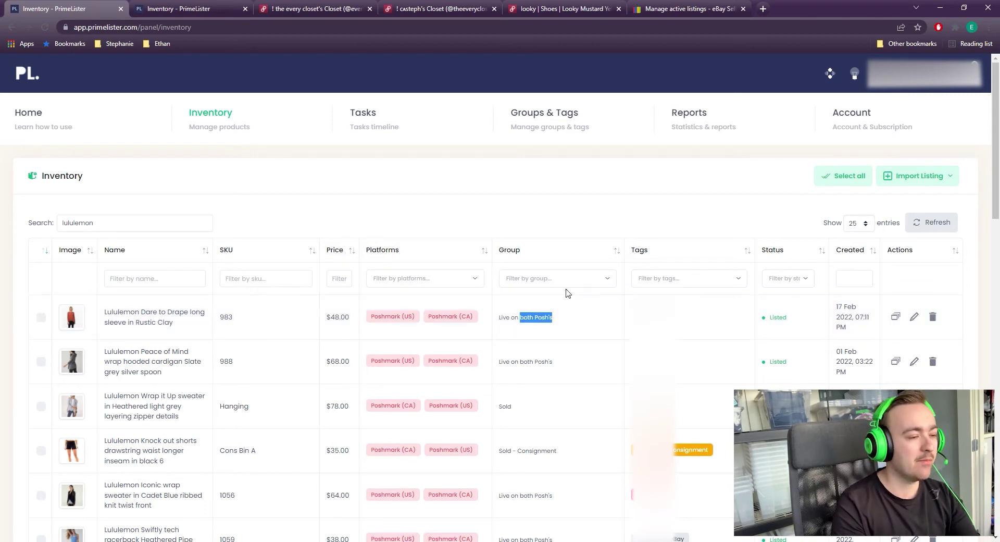
Clear the lululemon search from the inventory and look at the available tags to filter by
double_click(193, 229)
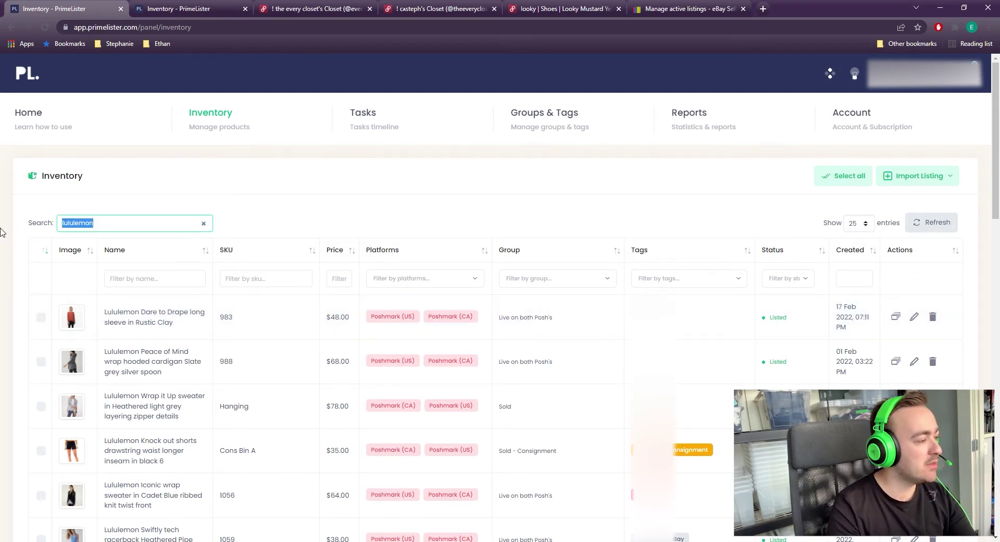
left_click(732, 284)
left_click(199, 229)
left_click(204, 224)
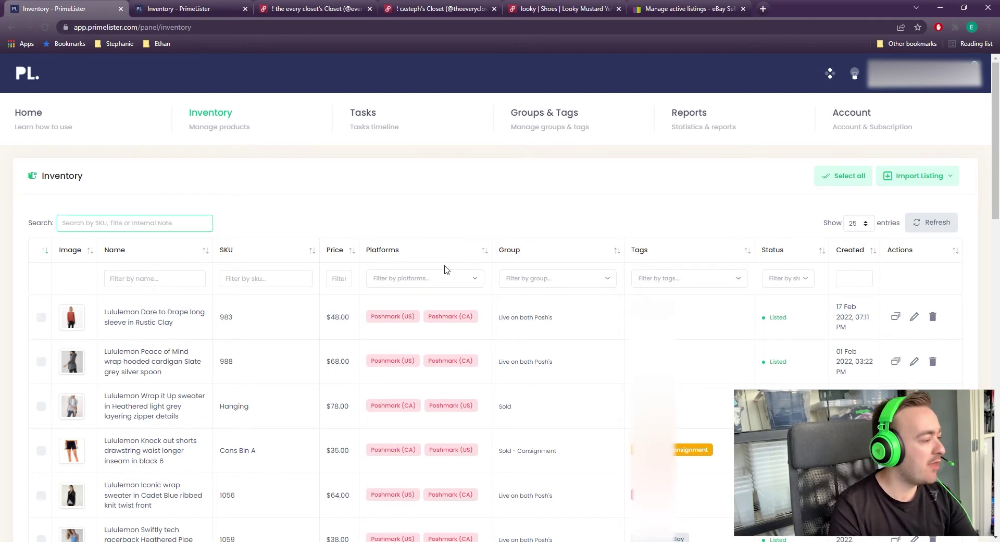
left_click(734, 284)
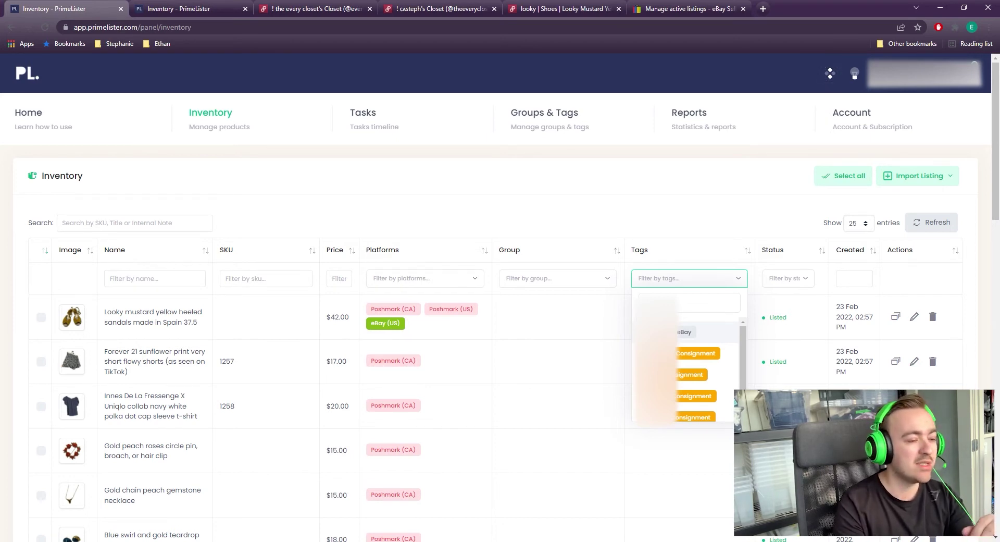
left_click(608, 311)
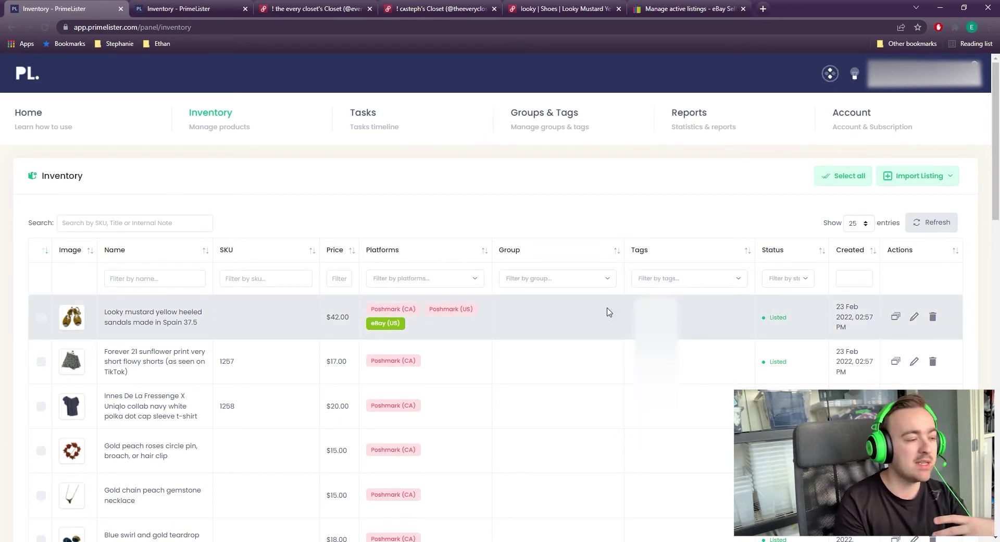
Filter the inventory by the To Cross to eBay tag and look over the matching items
left_click(708, 282)
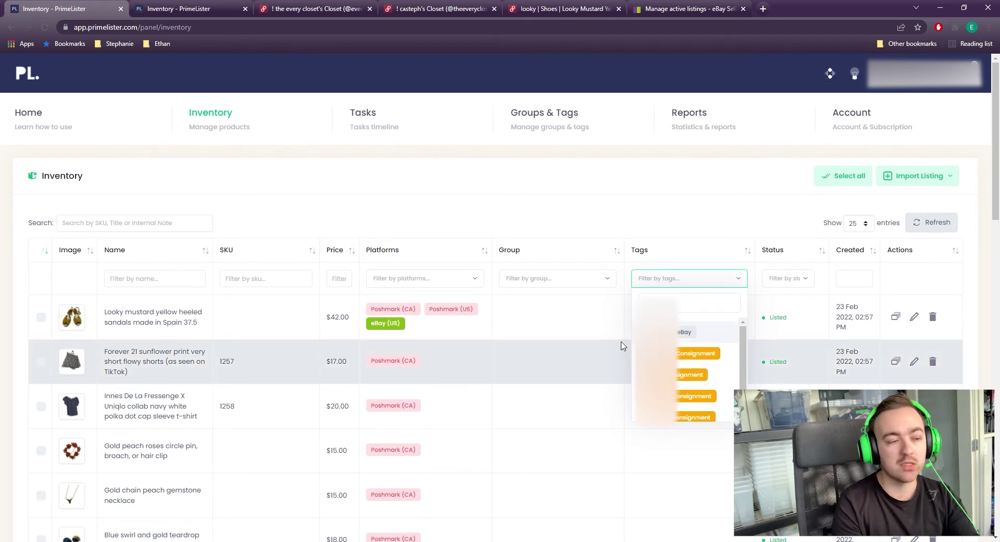
left_click(677, 333)
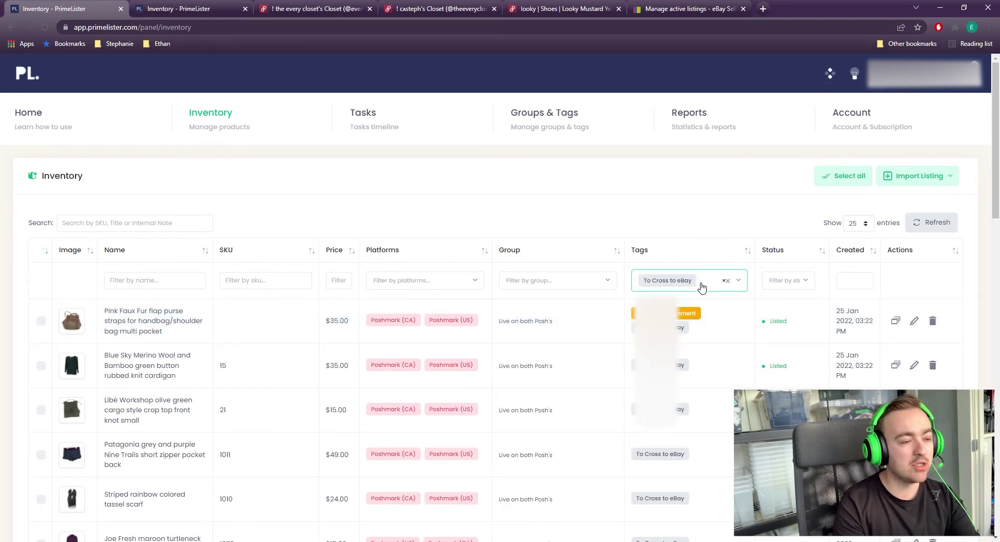
scroll(462, 350, "down", 5)
scroll(462, 350, "up", 5)
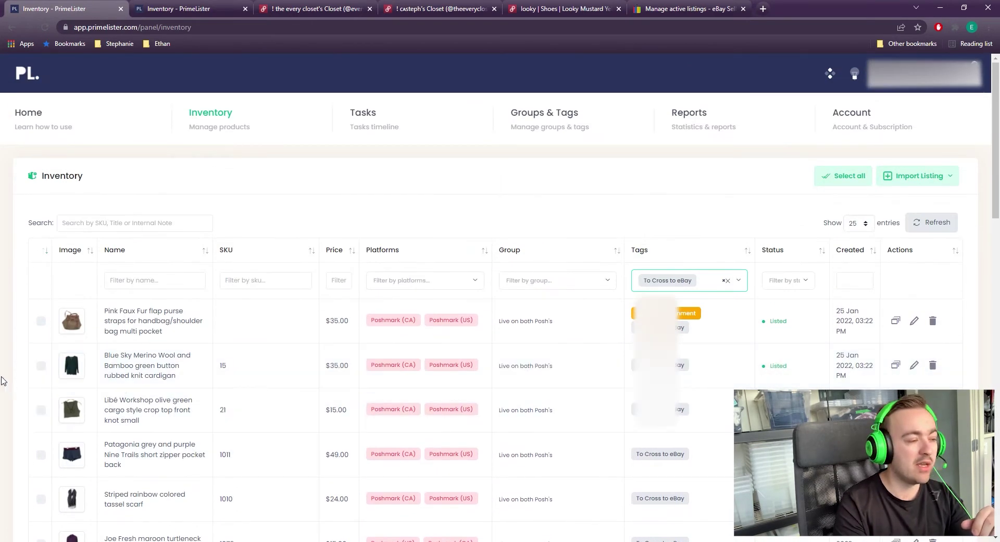
Select the first five items tagged To Cross to eBay, from the faux fur purse to the striped tassel scarf
left_click(40, 321)
left_click(41, 365)
left_click(41, 410)
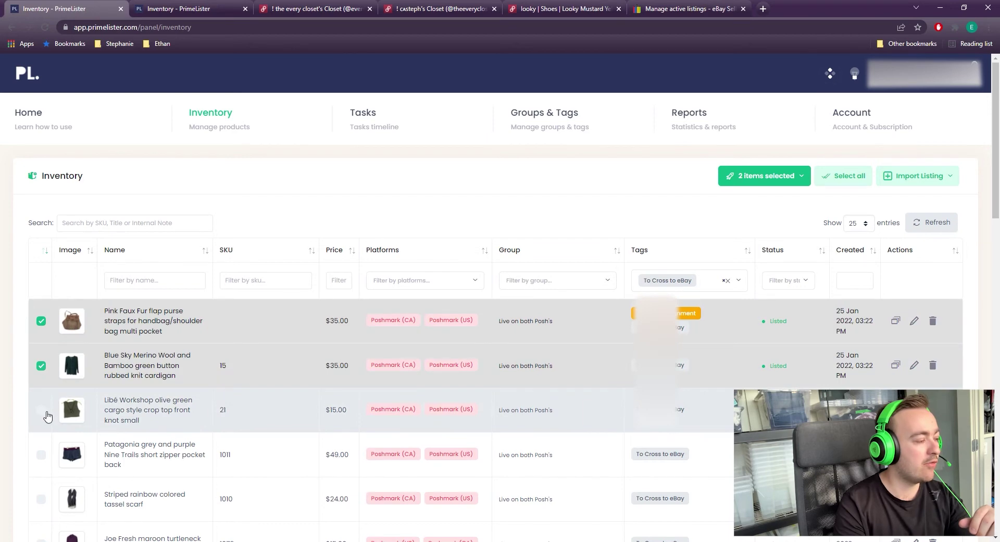
left_click(41, 454)
left_click(40, 499)
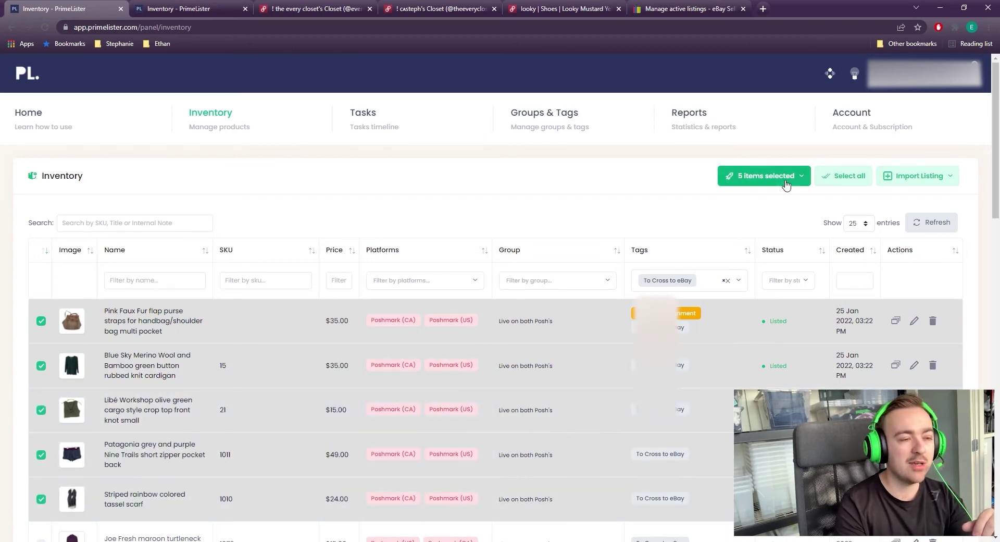
Start crosslisting the five selected items with eBay US as the target marketplace, and close the dialog without submitting
left_click(765, 176)
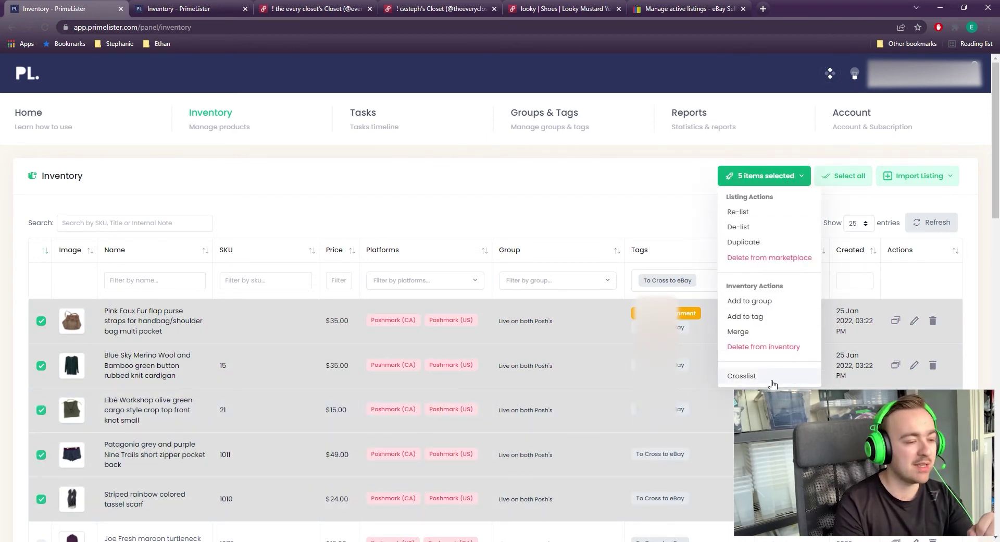
left_click(752, 376)
left_click(506, 293)
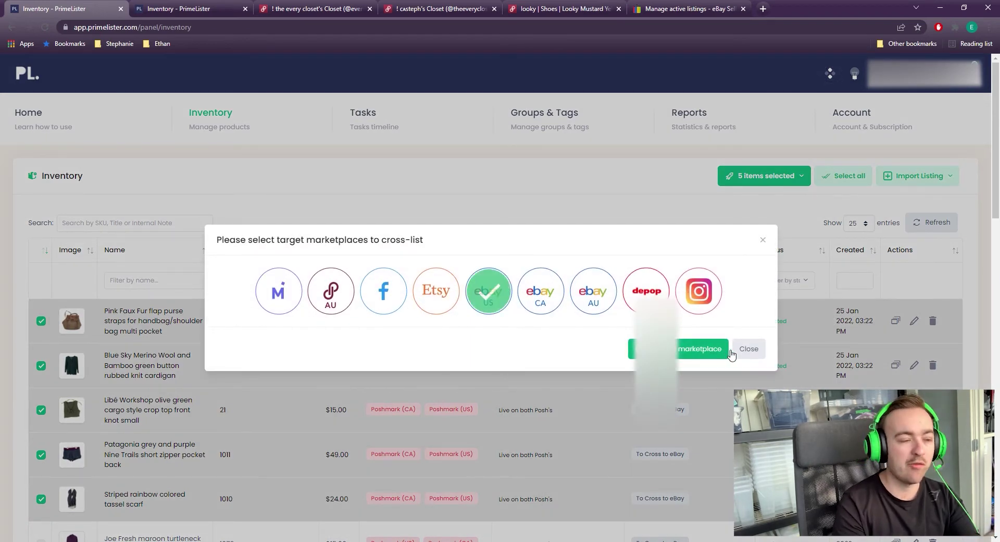
left_click(748, 348)
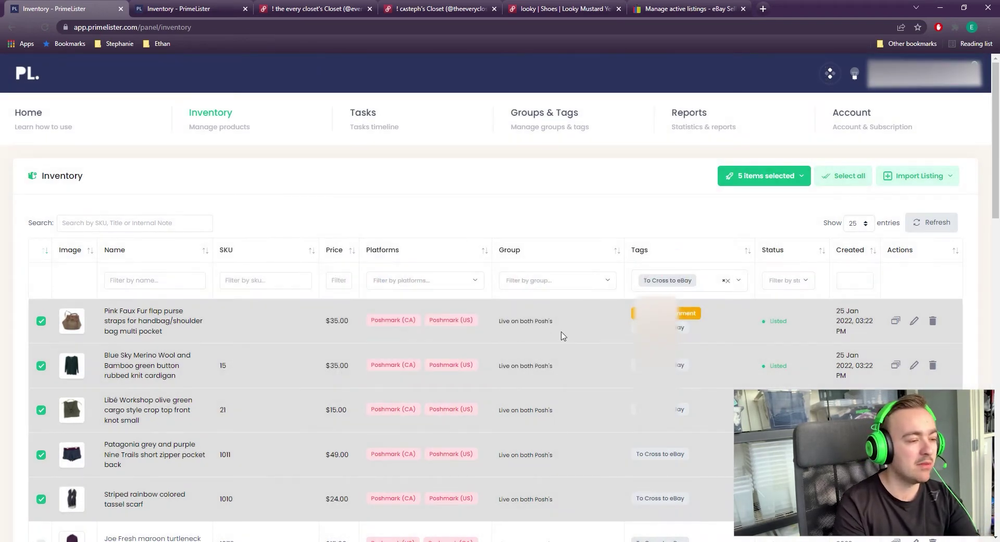
Deselect all five items in the To Cross to eBay list
left_click(41, 321)
left_click(41, 366)
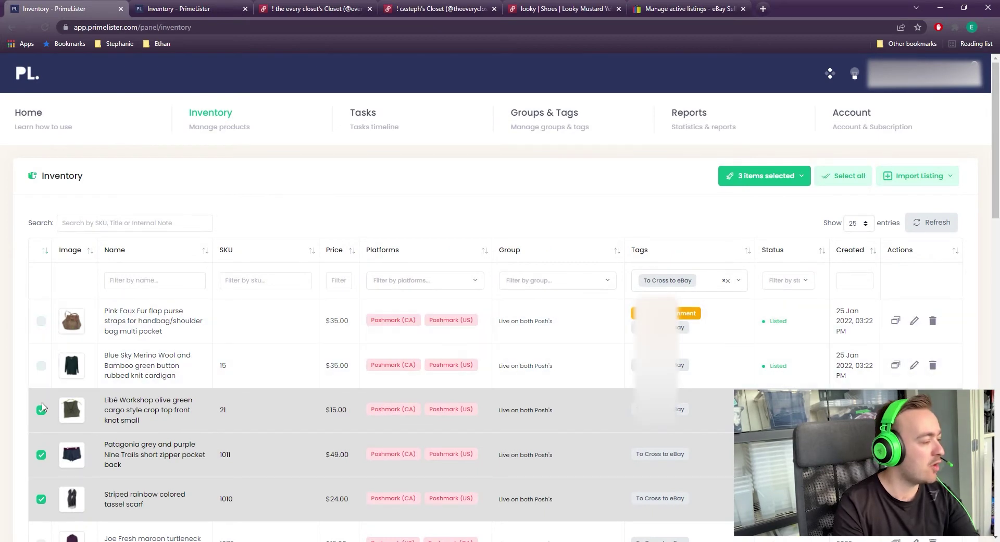
left_click(41, 409)
left_click(41, 454)
left_click(41, 499)
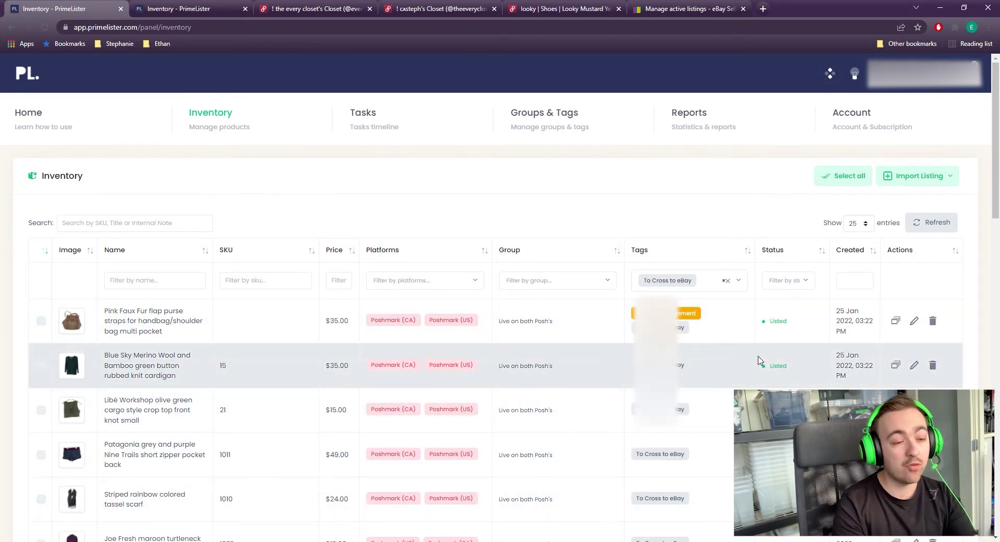
View the item details and tags of the pink faux fur purse in a separate tab, and close the item
middle_click(913, 320)
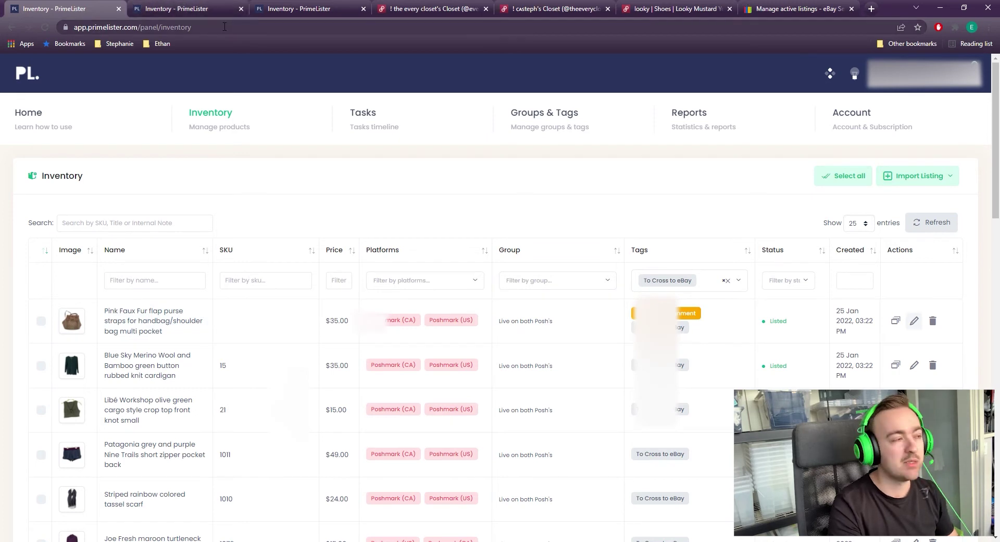
left_click(206, 5)
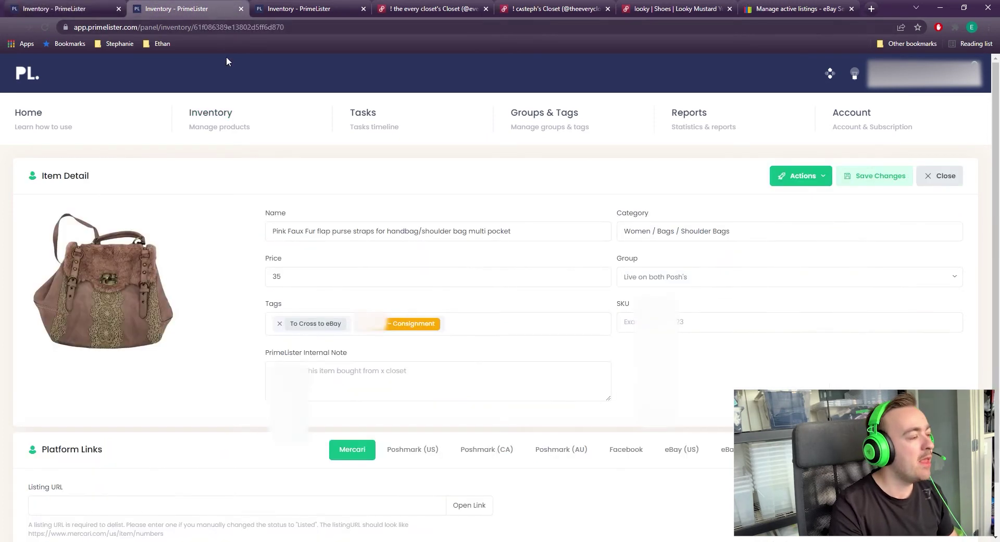
left_click(309, 327)
left_click(250, 327)
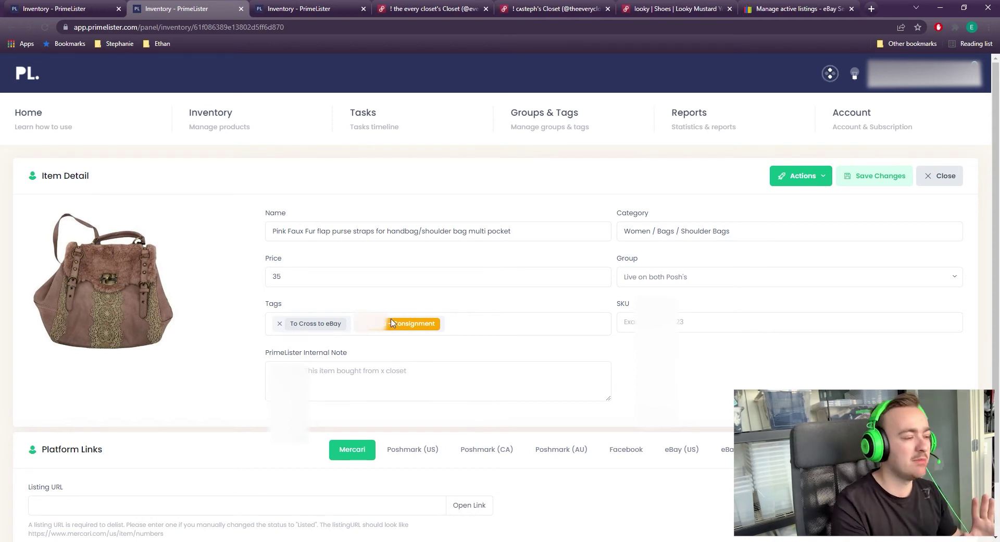
left_click(944, 175)
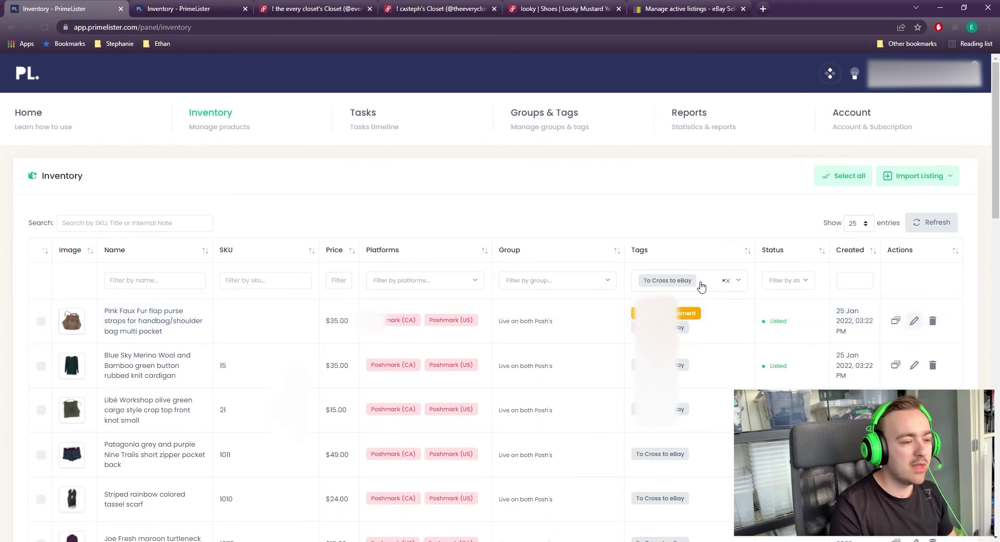
Filter the inventory by the first consignment tag instead of To Cross to eBay, and clear the filter after reviewing the items
left_click(725, 281)
scroll(724, 354, "down", 1)
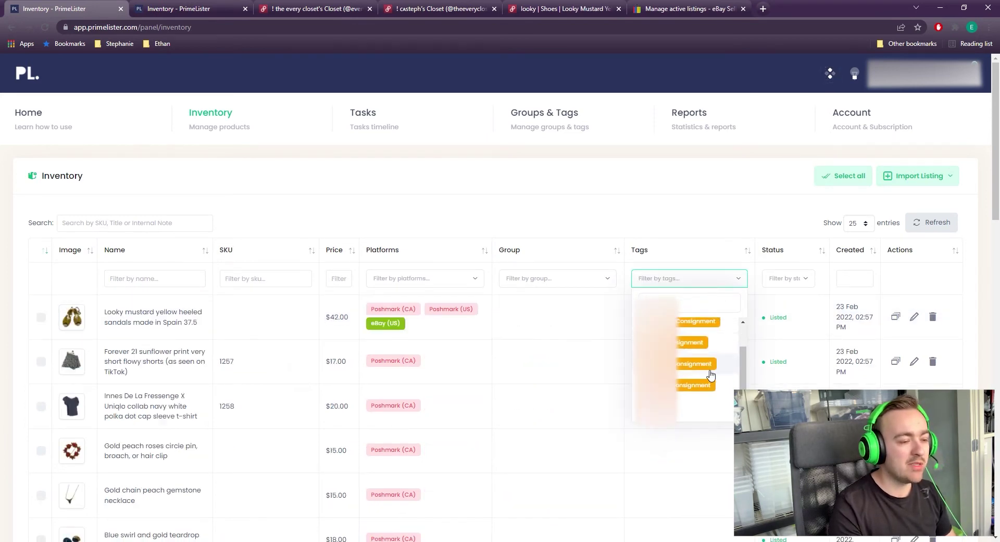
scroll(692, 356, "up", 1)
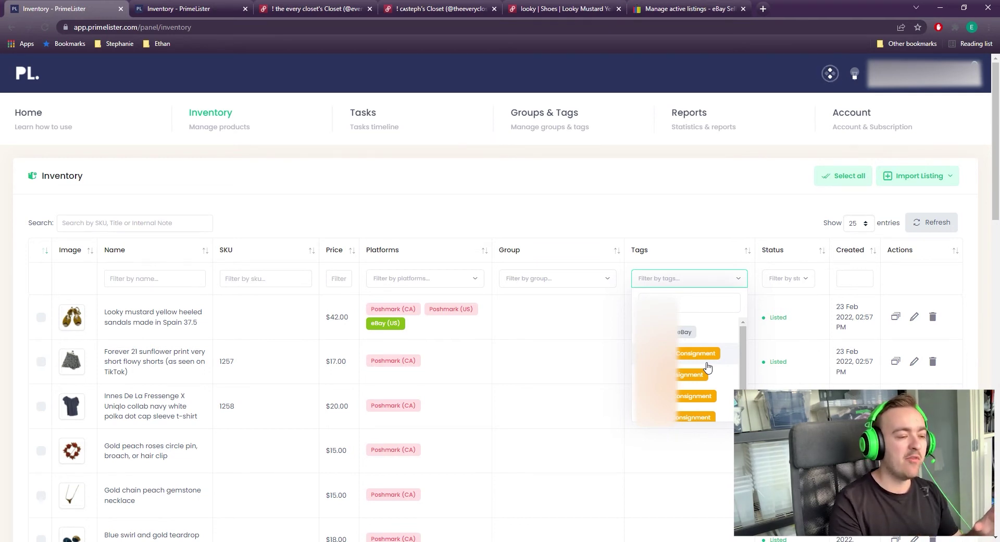
scroll(698, 354, "down", 1)
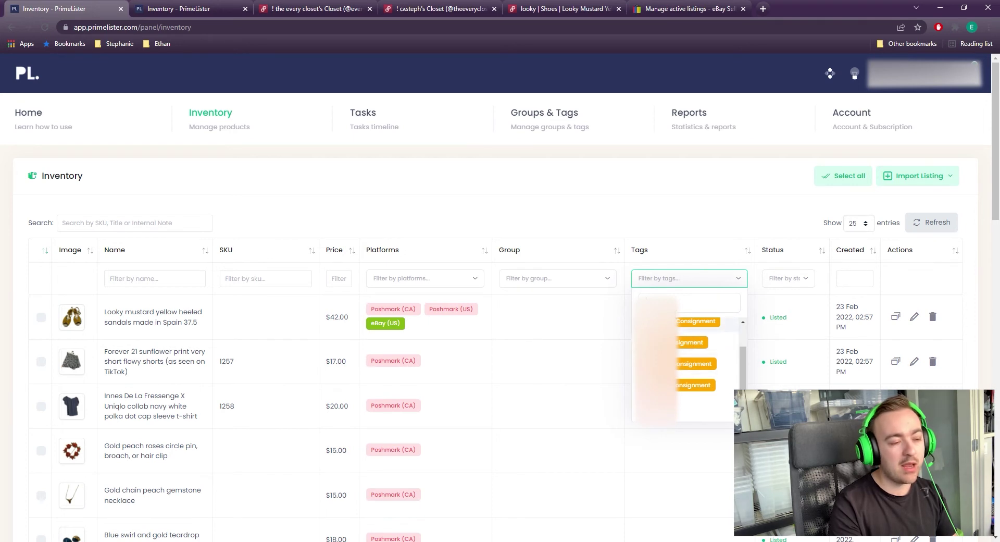
scroll(679, 330, "up", 1)
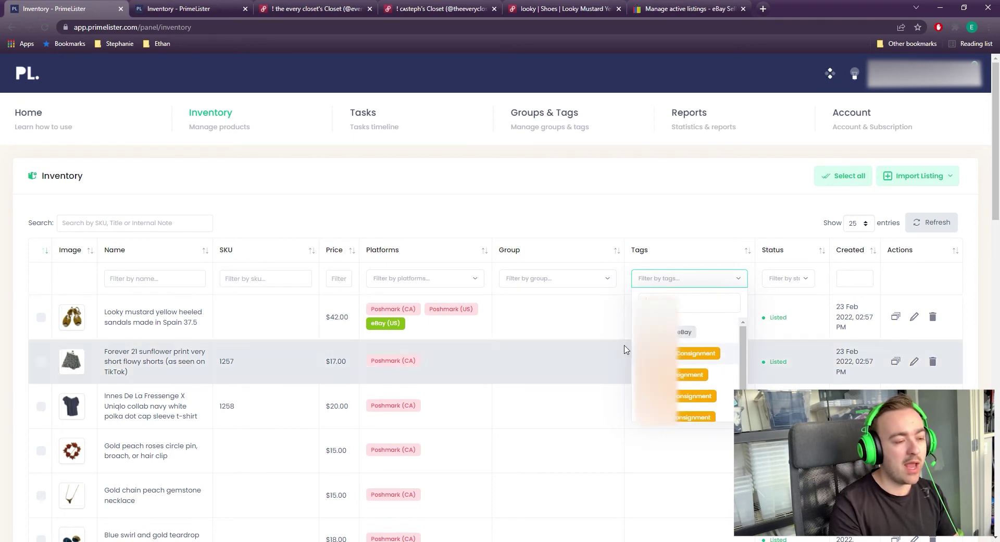
left_click(688, 356)
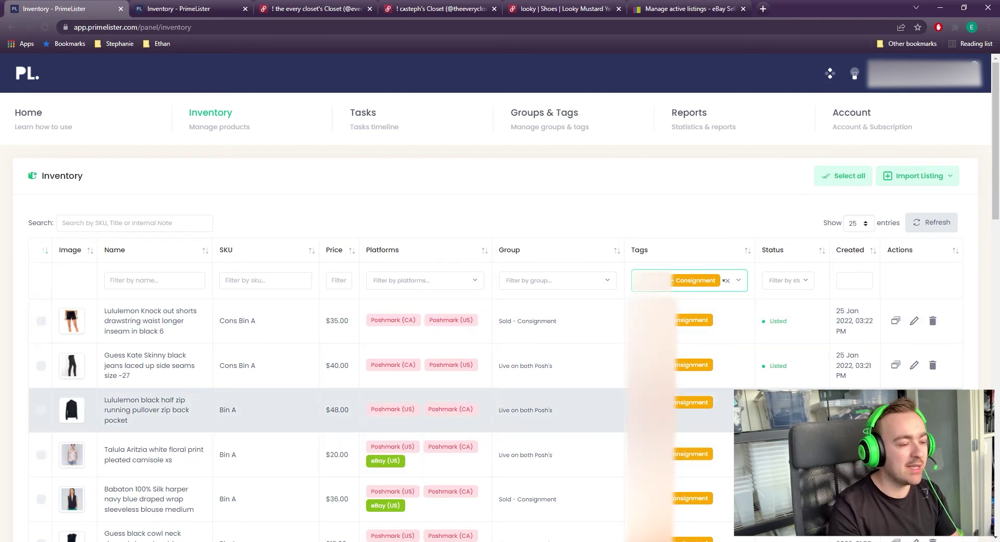
double_click(613, 406)
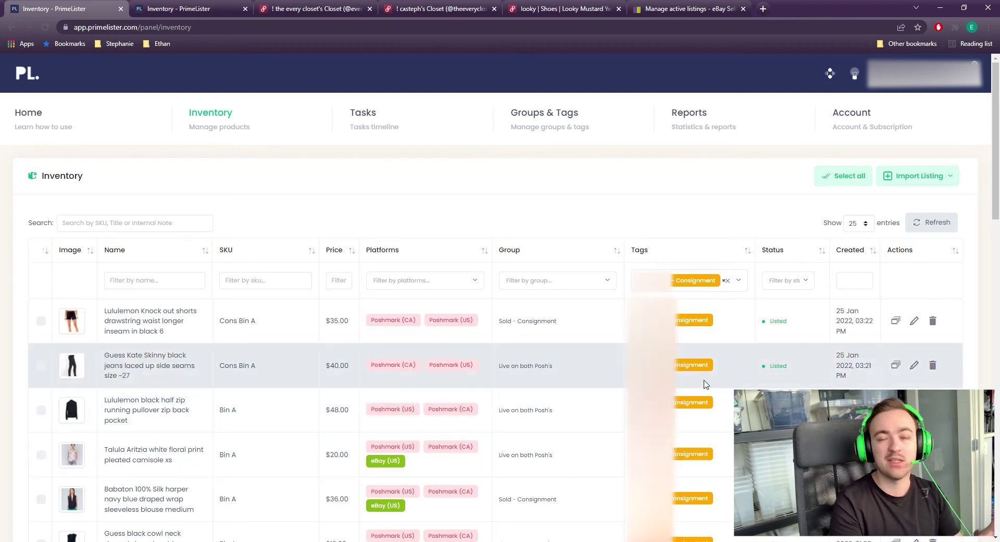
left_click(727, 281)
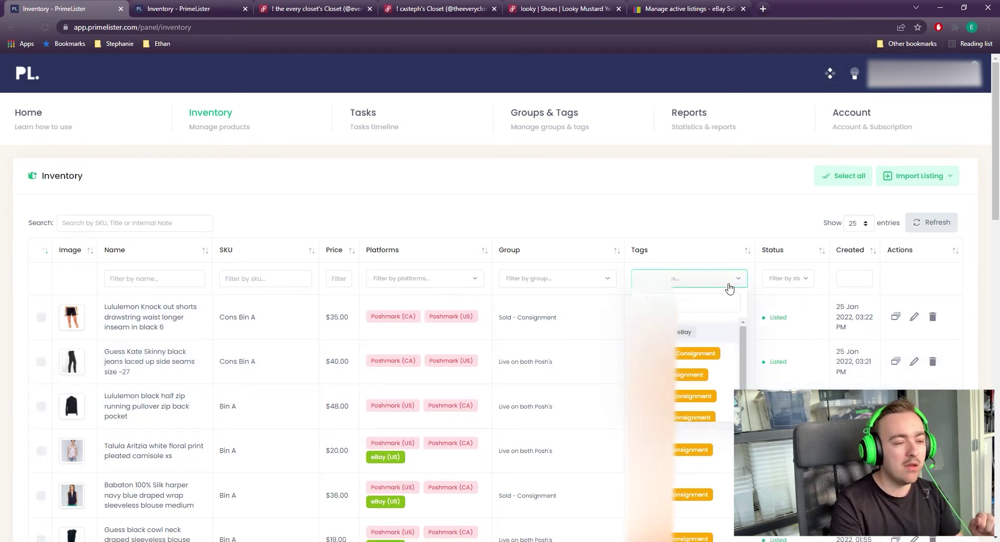
left_click(591, 359)
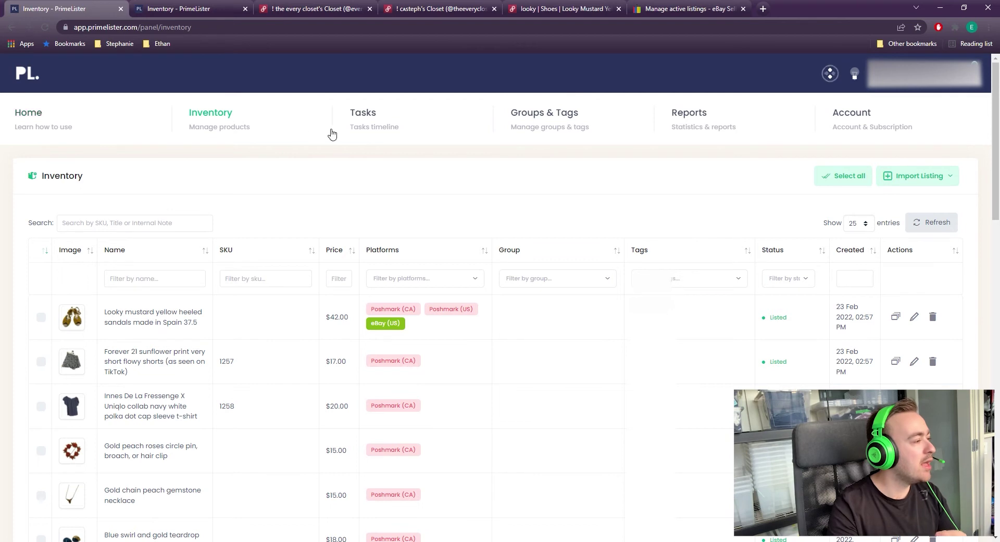
Show the tasks timeline and examine the platform and status of the two latest tasks for the Looky mustard yellow sandals
left_click(372, 123)
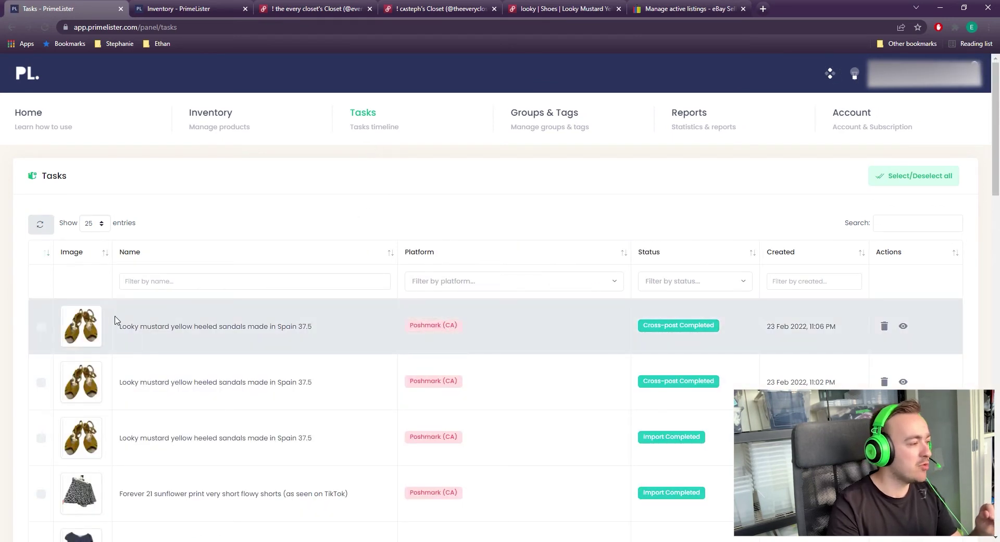
left_click_drag(115, 318, 518, 327)
left_click(558, 316)
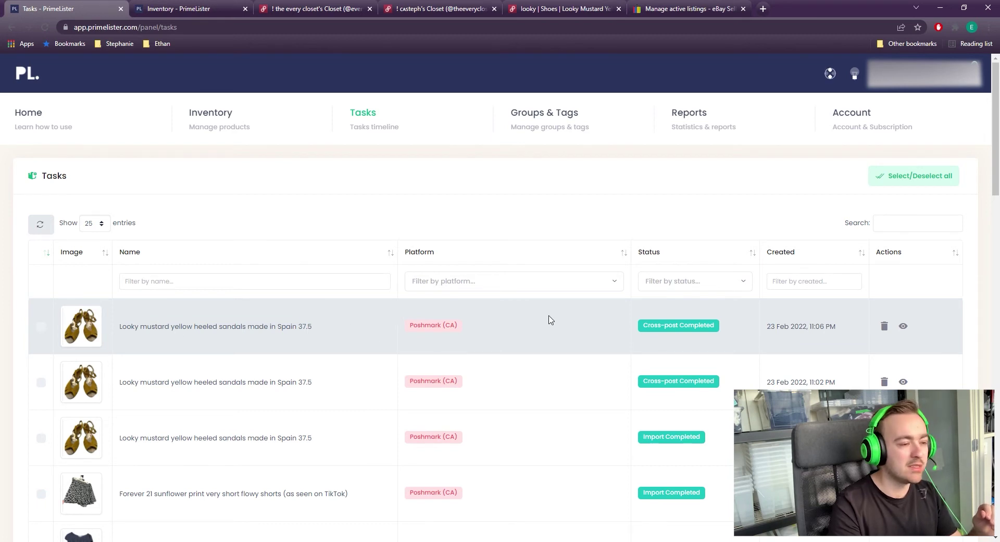
left_click_drag(640, 386, 705, 390)
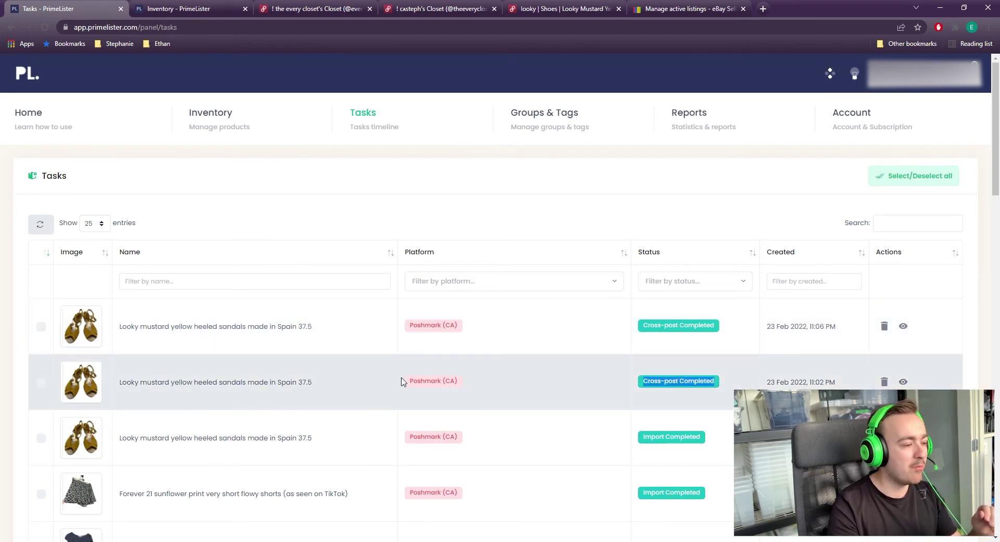
left_click_drag(402, 380, 465, 387)
left_click_drag(644, 331, 792, 345)
left_click(663, 384)
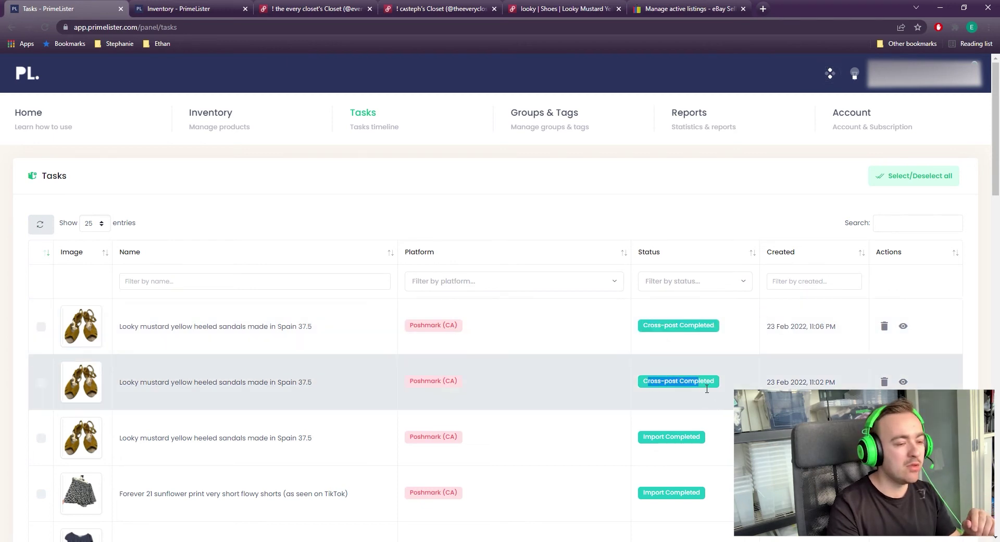
left_click_drag(408, 323, 747, 328)
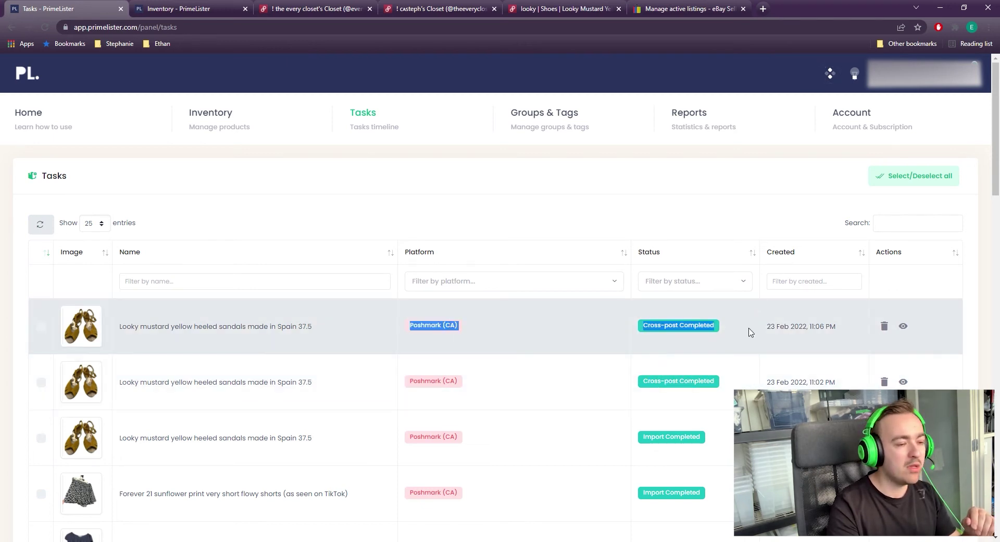
left_click(720, 365)
Examine the import tasks for the Looky sandals, the Forever 21 shorts and the Innes De La Fressenge t-shirt
scroll(503, 470, "down", 2)
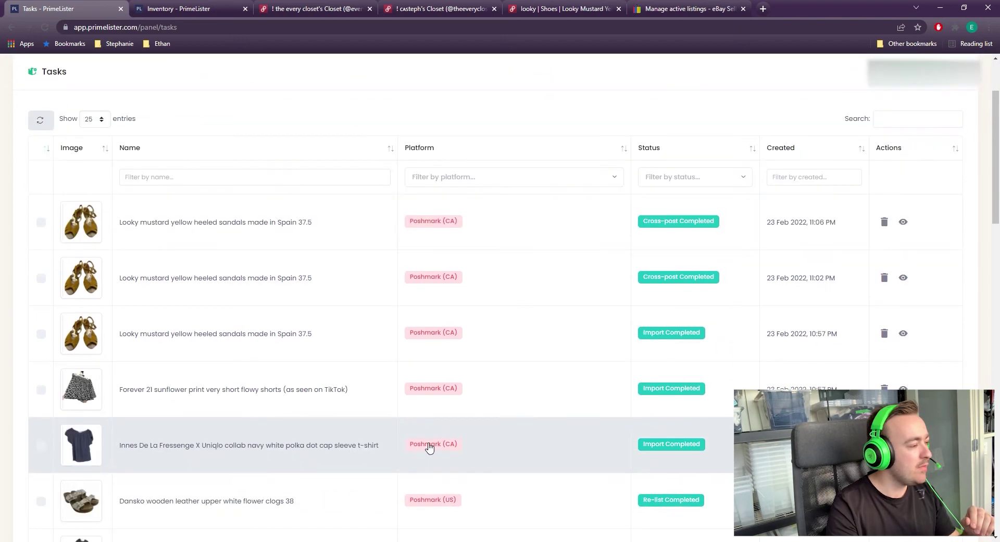
left_click_drag(148, 339, 727, 335)
left_click_drag(214, 391, 698, 383)
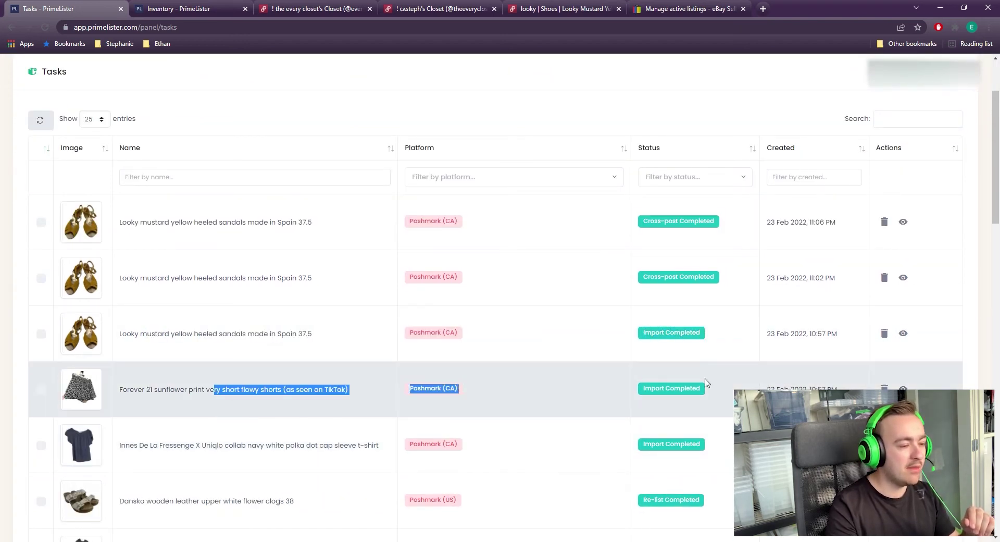
left_click_drag(290, 446, 722, 443)
left_click(684, 453)
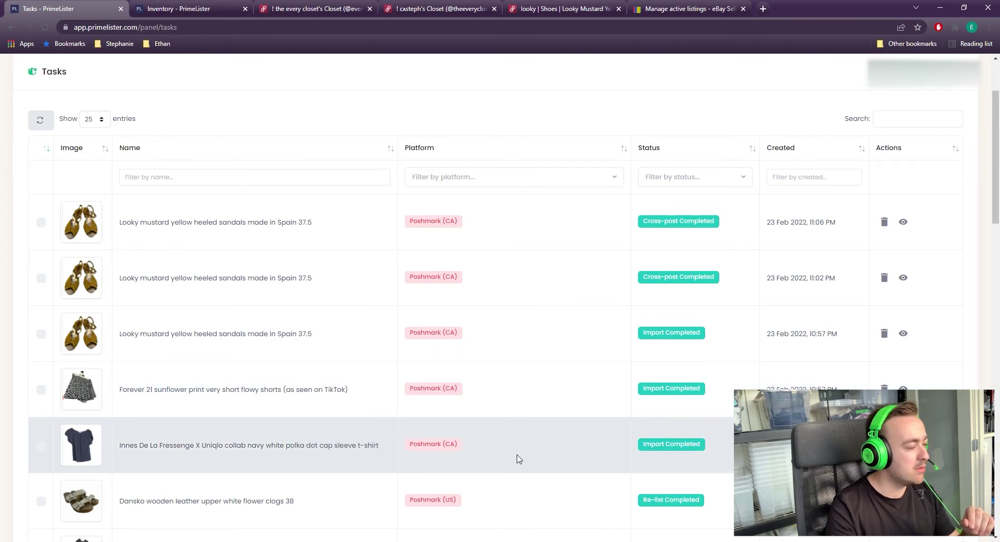
scroll(484, 462, "up", 2)
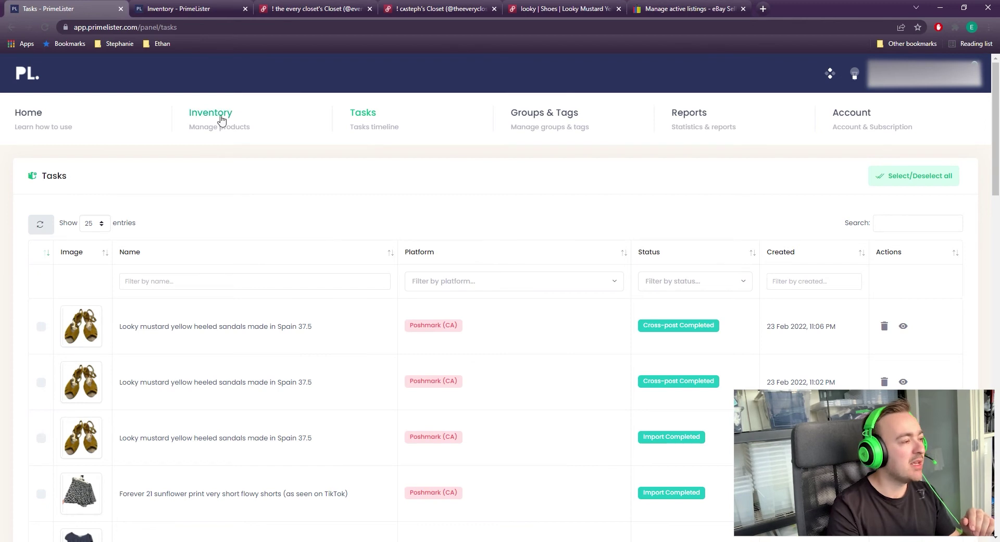
Open the Groups & Tags page and look over the existing groups and tags
left_click(550, 129)
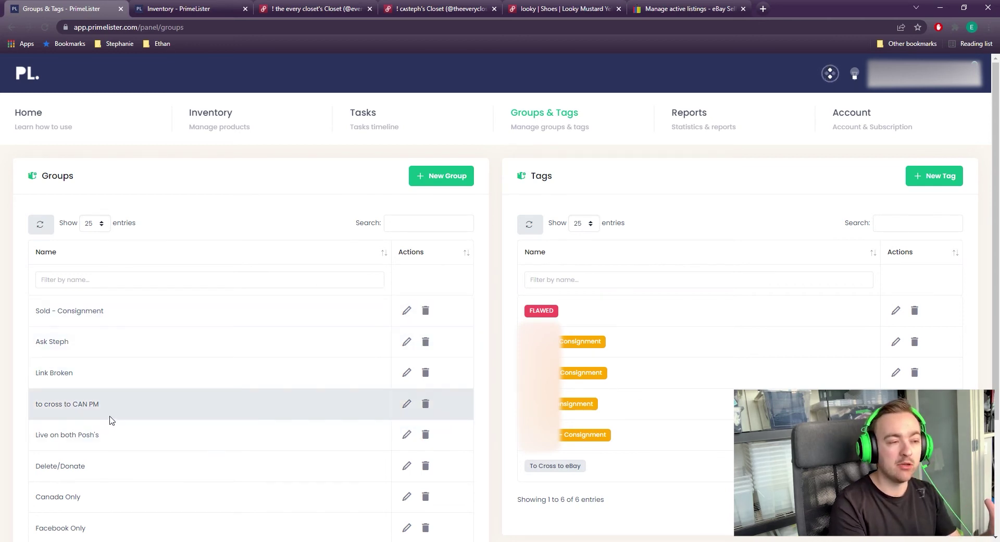
double_click(538, 177)
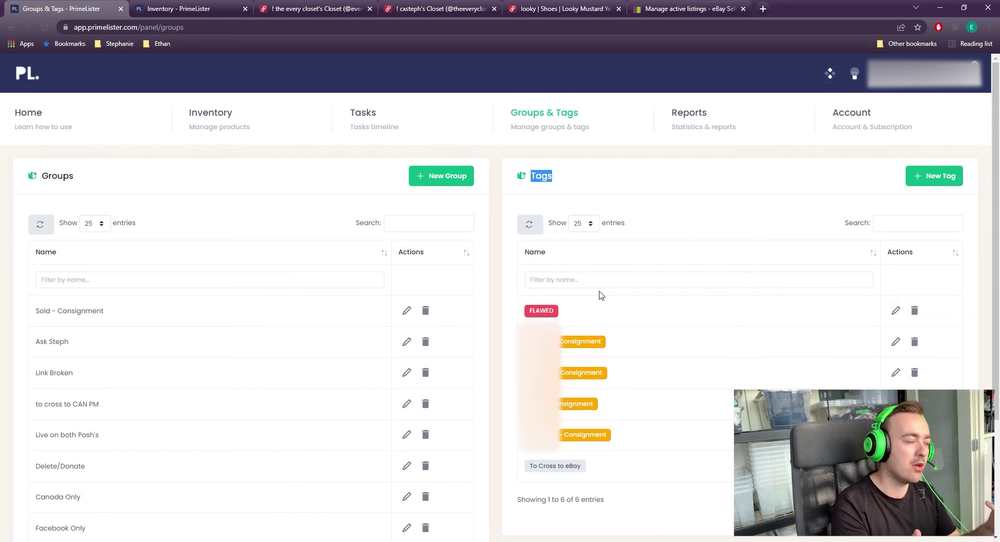
left_click(235, 151)
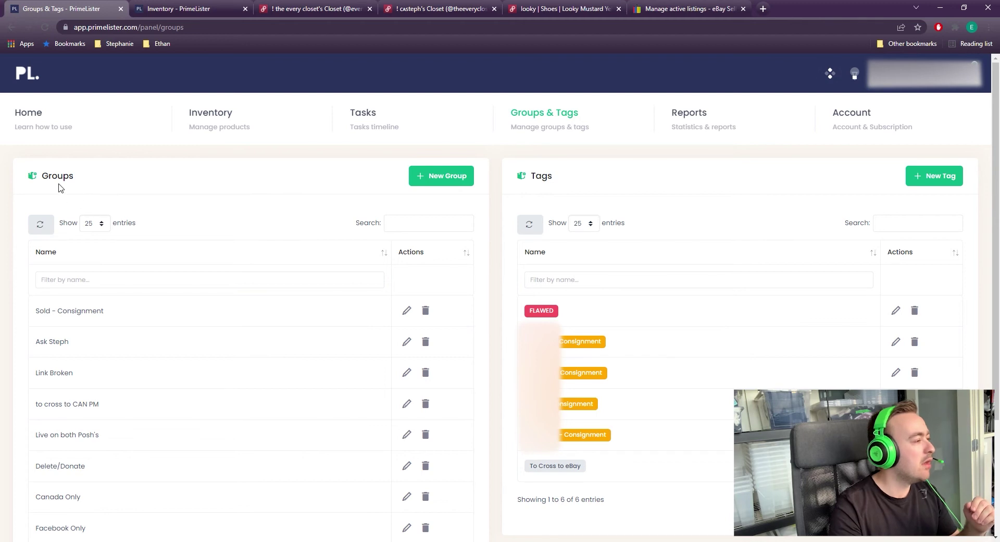
Open the Home page and look over the account setup checklist and the Knowledge Base links
left_click(39, 115)
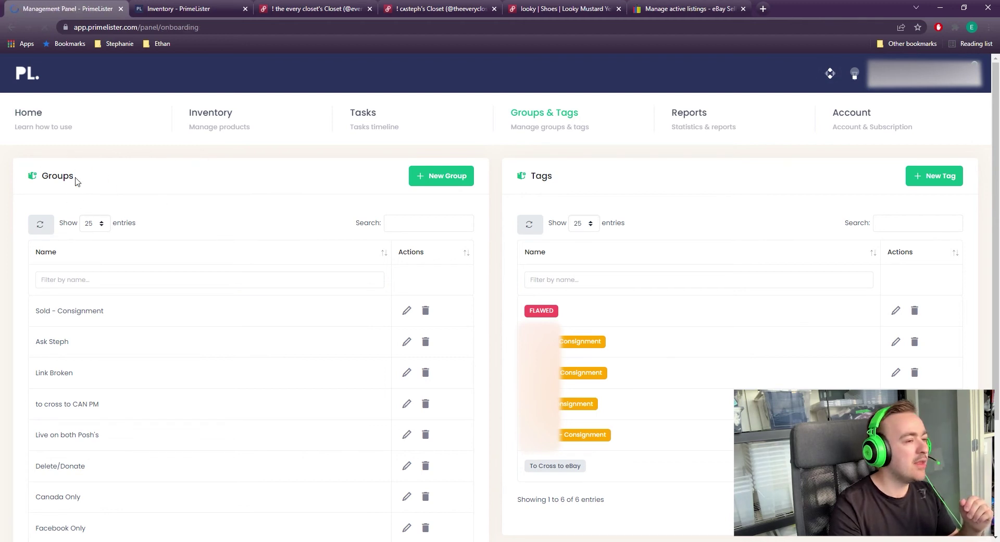
left_click_drag(59, 181, 705, 527)
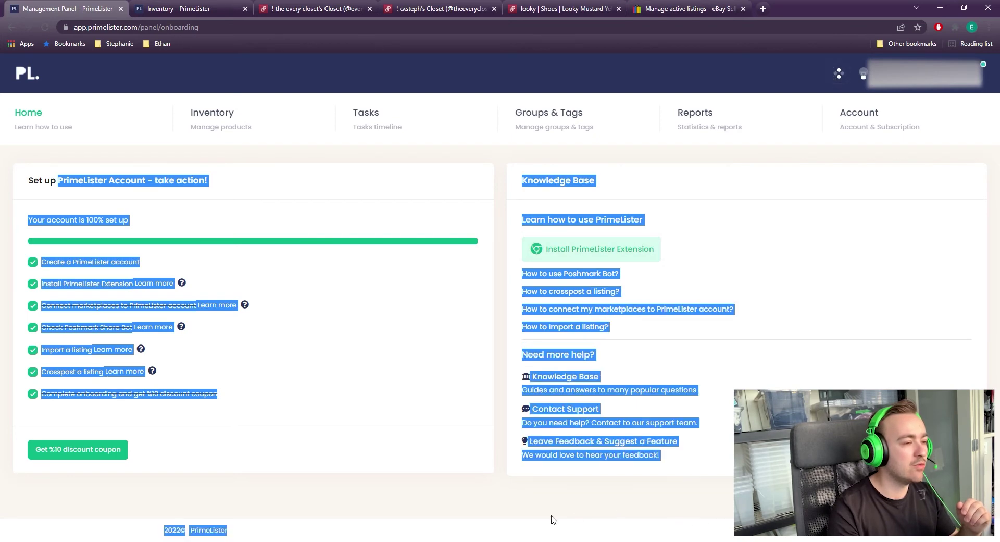
left_click(495, 504)
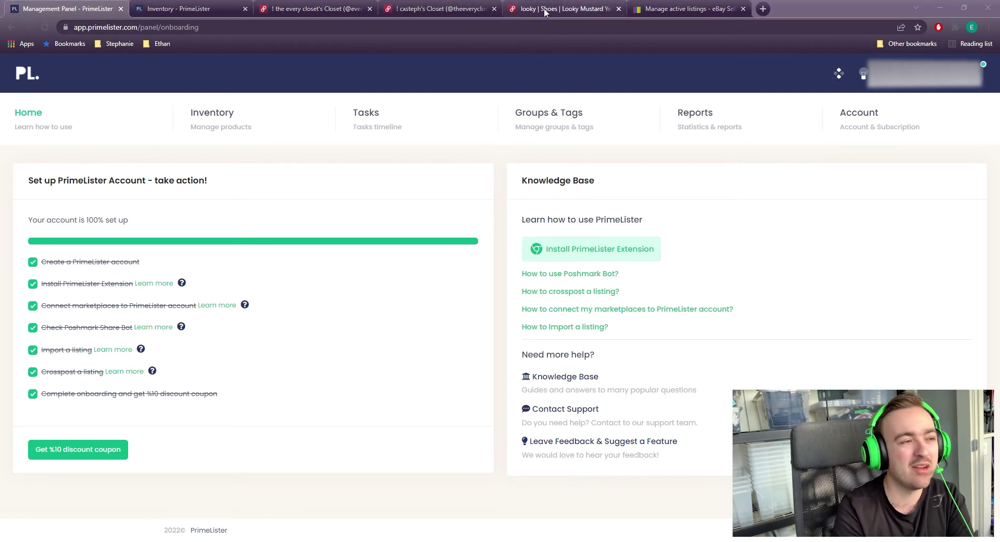
Close the Looky sandals listing and return to the Poshmark Canada closet after checking the everyclosetus closet
left_click(558, 8)
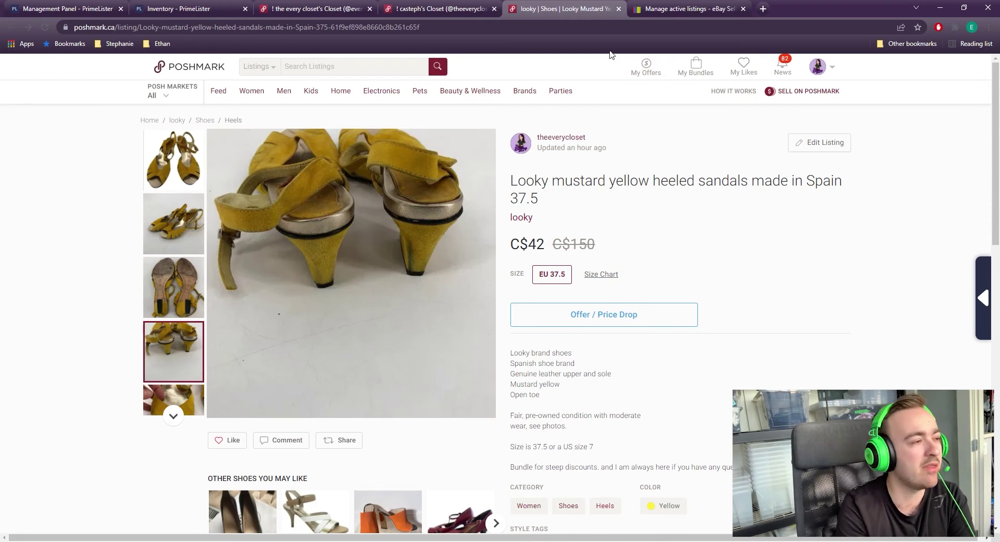
left_click(466, 9)
middle_click(509, 8)
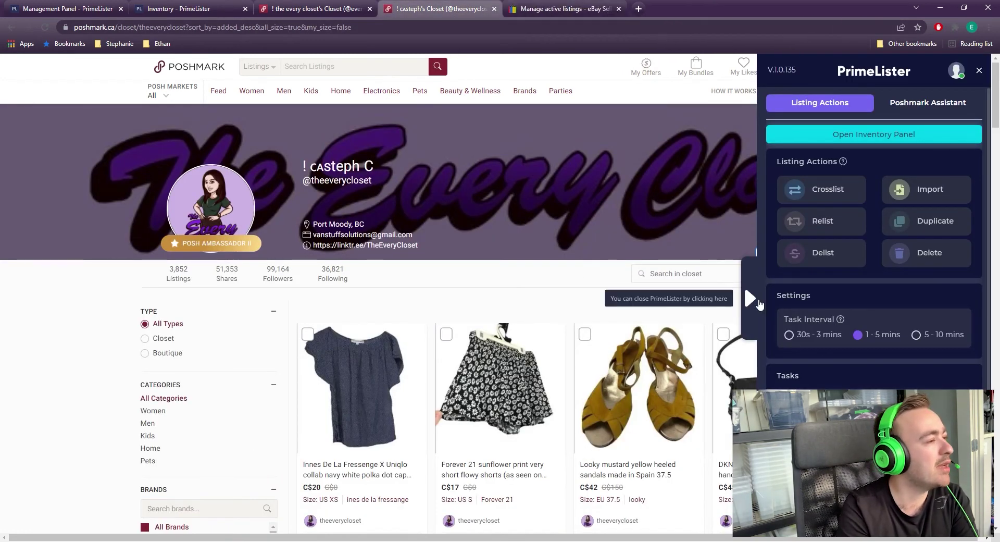
left_click(367, 14)
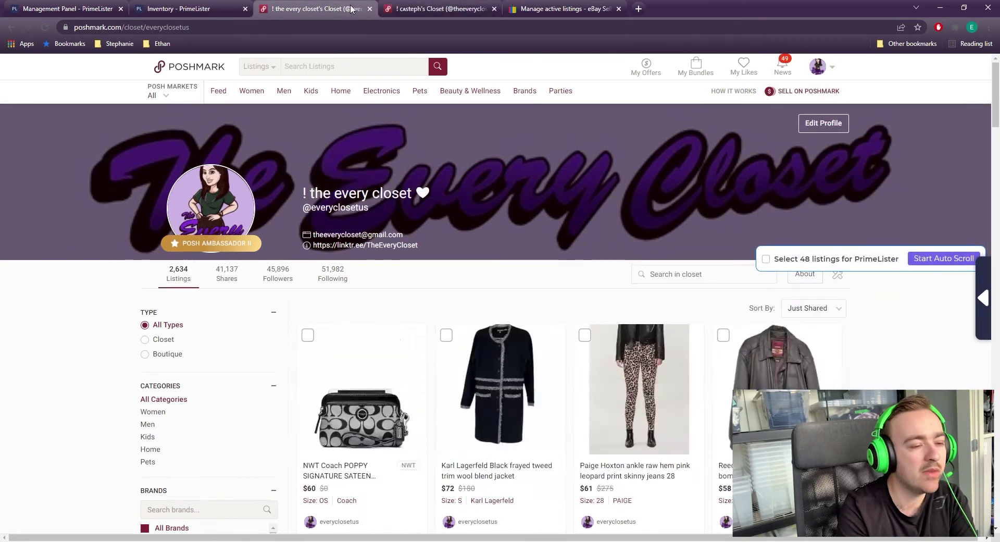
left_click(440, 9)
mouse_move(529, 138)
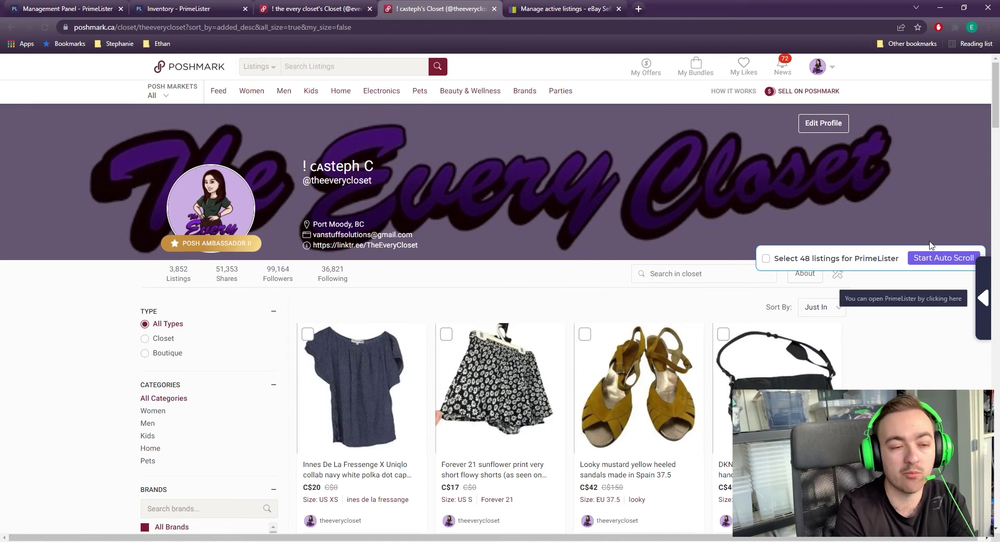
Start crosslisting the Innes De La Fressenge t-shirt from the Poshmark Canada closet with Poshmark US as the target marketplace
left_click(982, 304)
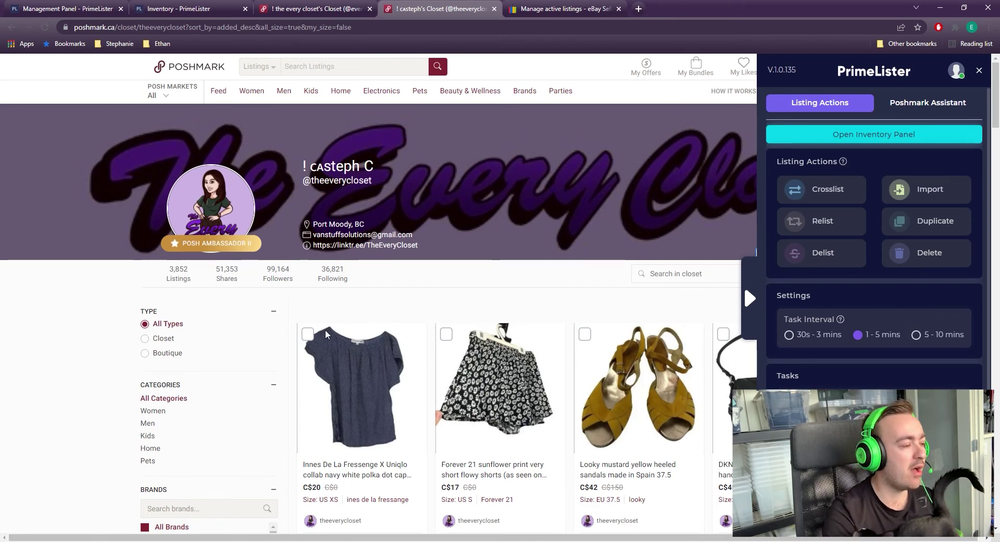
left_click(308, 333)
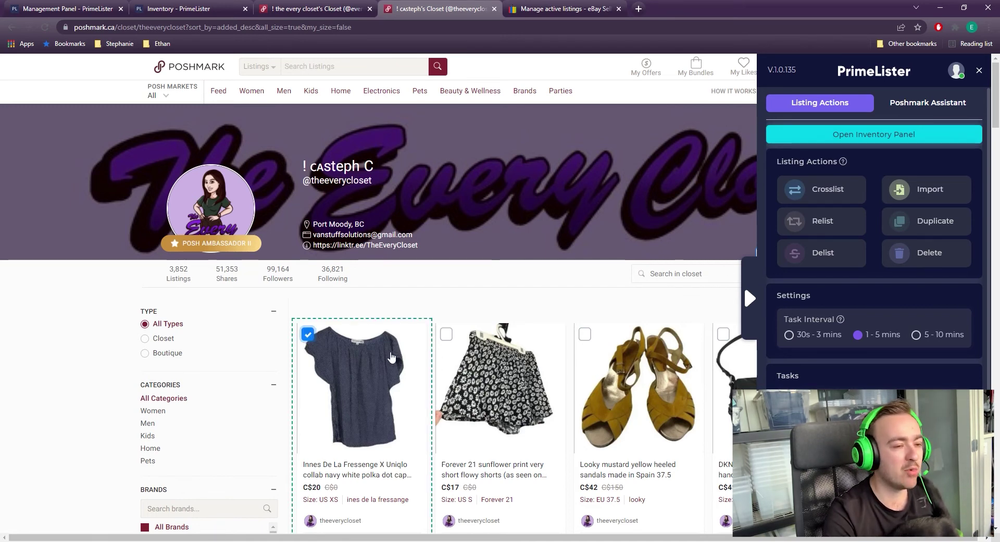
left_click(821, 189)
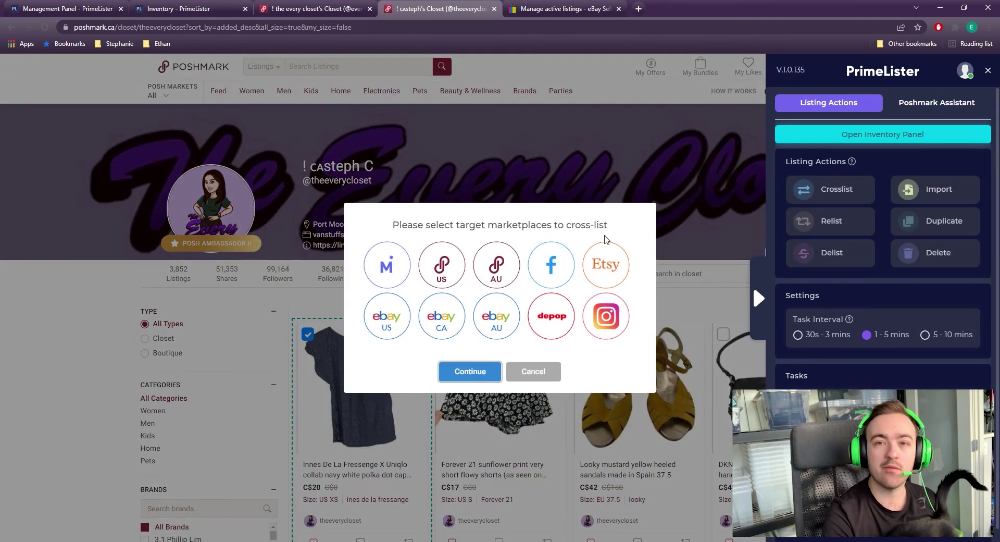
left_click(454, 271)
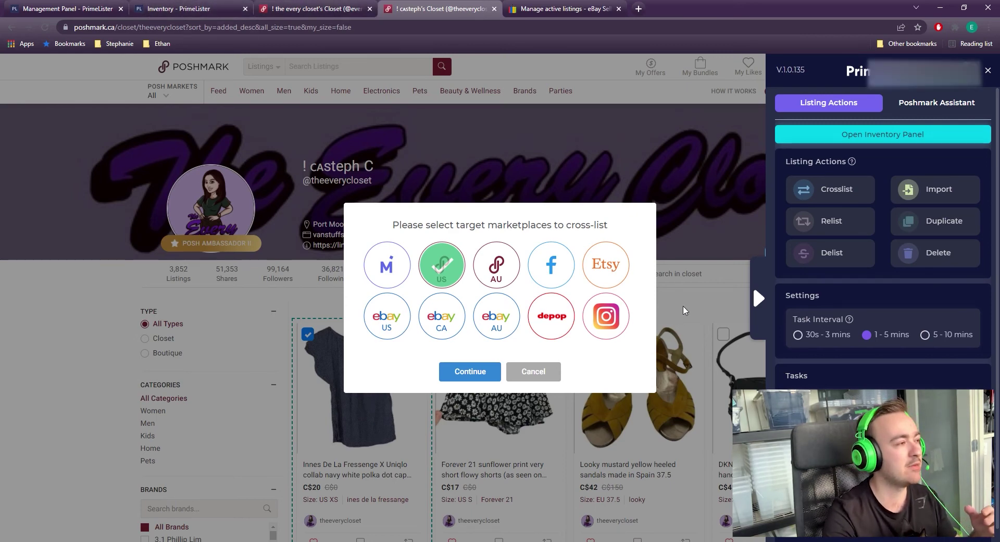
Open the PrimeLister Inventory page in place of the Home page, and cancel the t-shirt's crosslisting in the closet
left_click(183, 8)
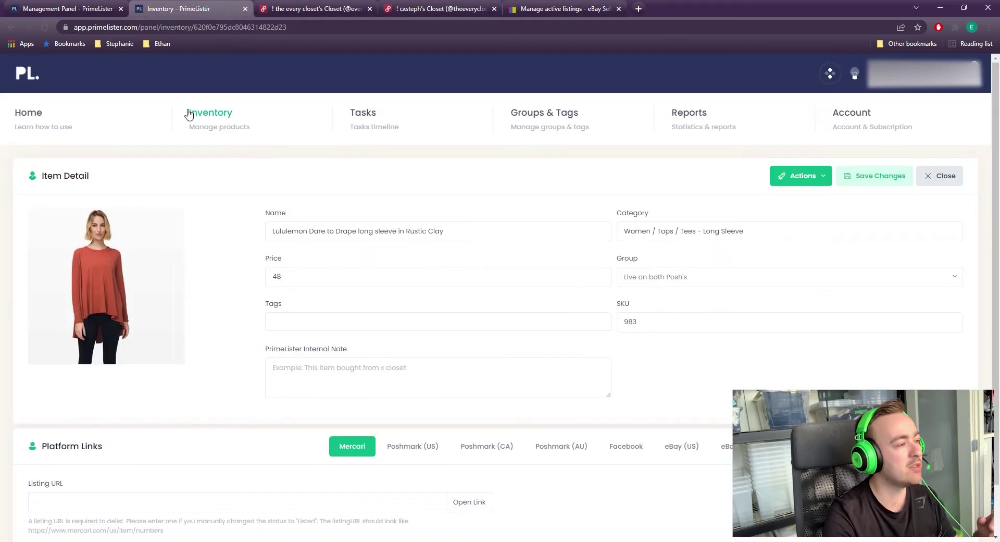
key("ctrl+shift+Tab")
left_click(229, 124)
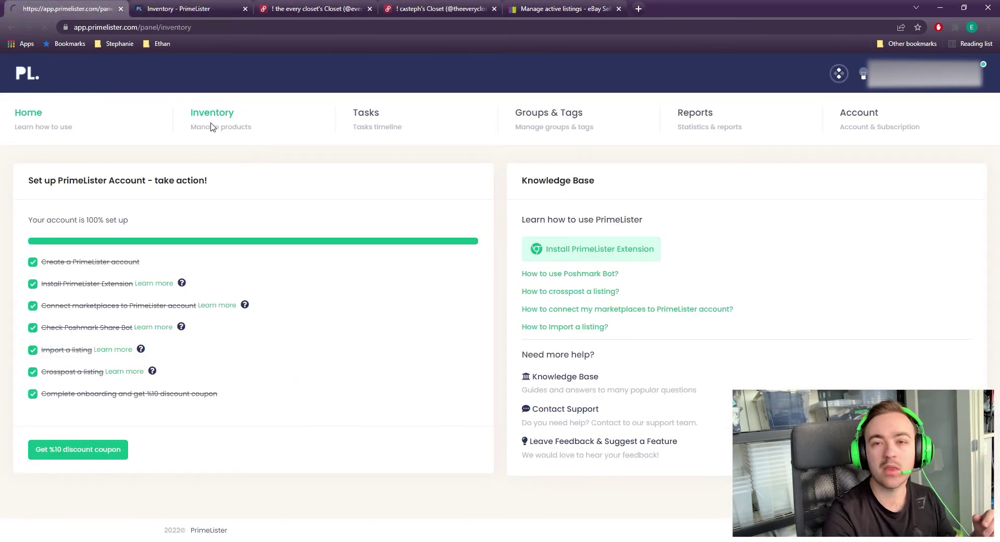
left_click(440, 8)
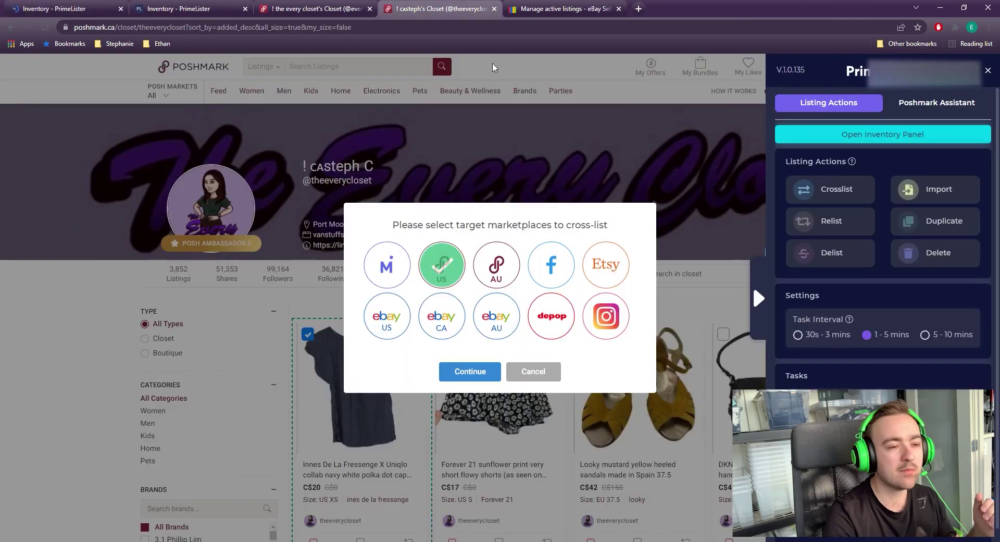
left_click(533, 375)
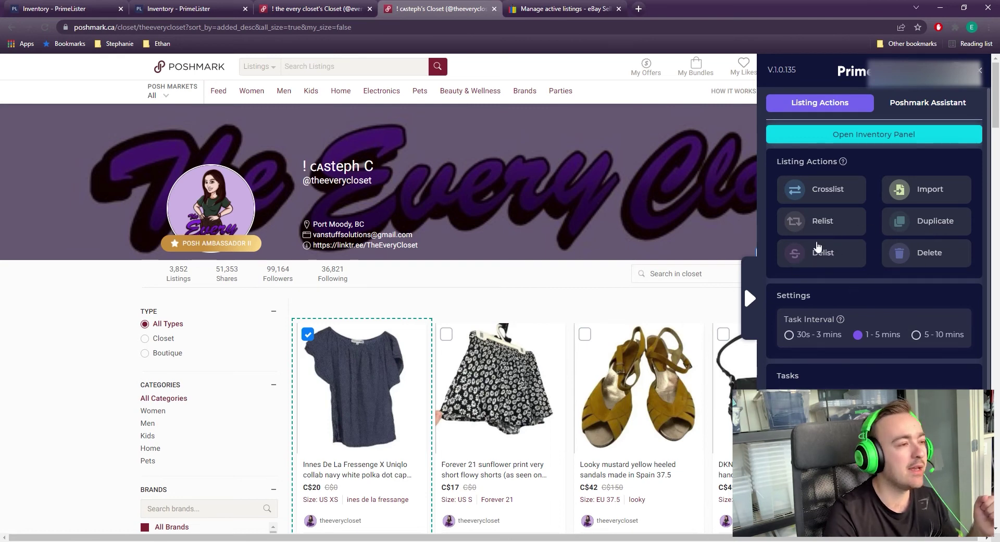
Close the Lululemon long sleeve item's detail page and return to the inventory list
left_click(298, 9)
left_click(133, 7)
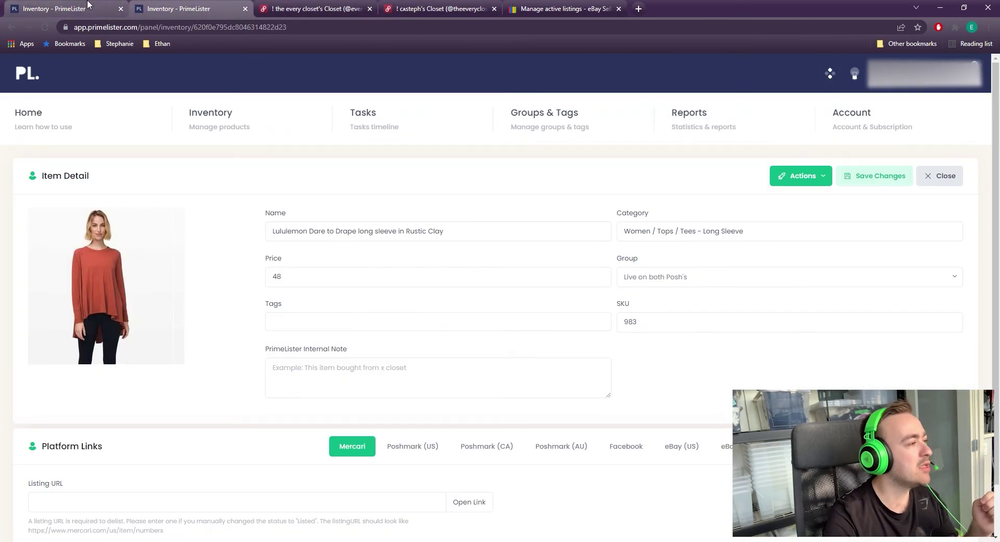
left_click(245, 9)
left_click(57, 8)
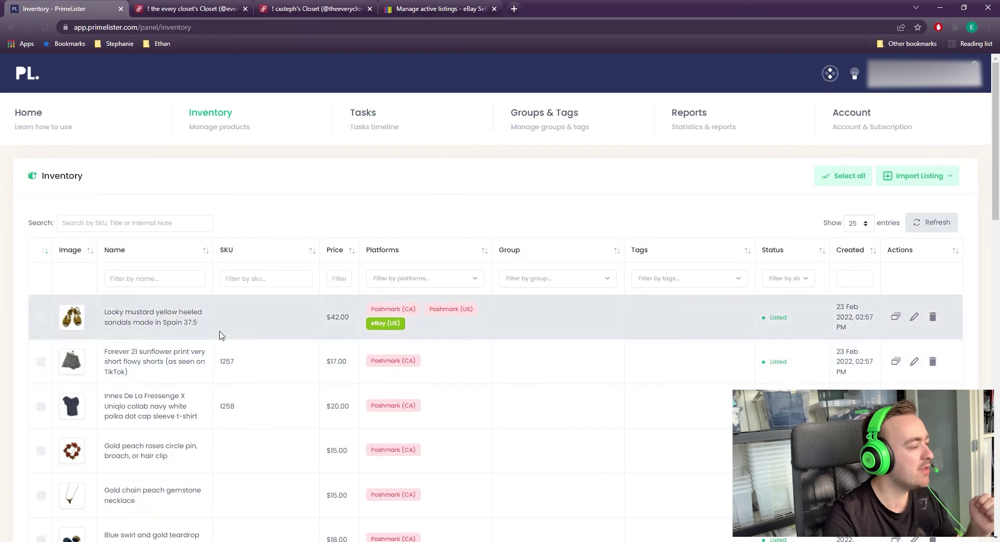
Select the Looky mustard sandals in the inventory and look at the marketplace choices for deleting their listing
left_click(41, 317)
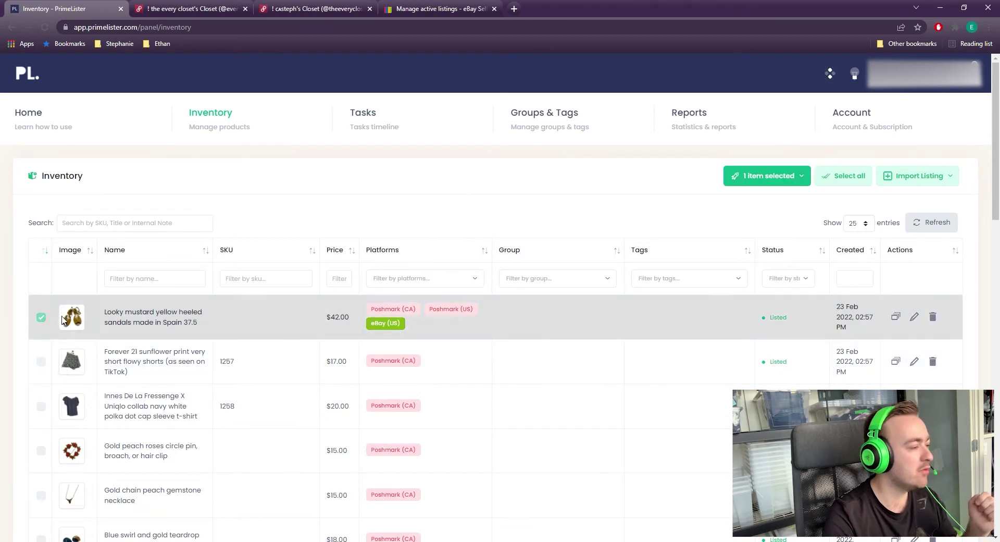
triple_click(144, 314)
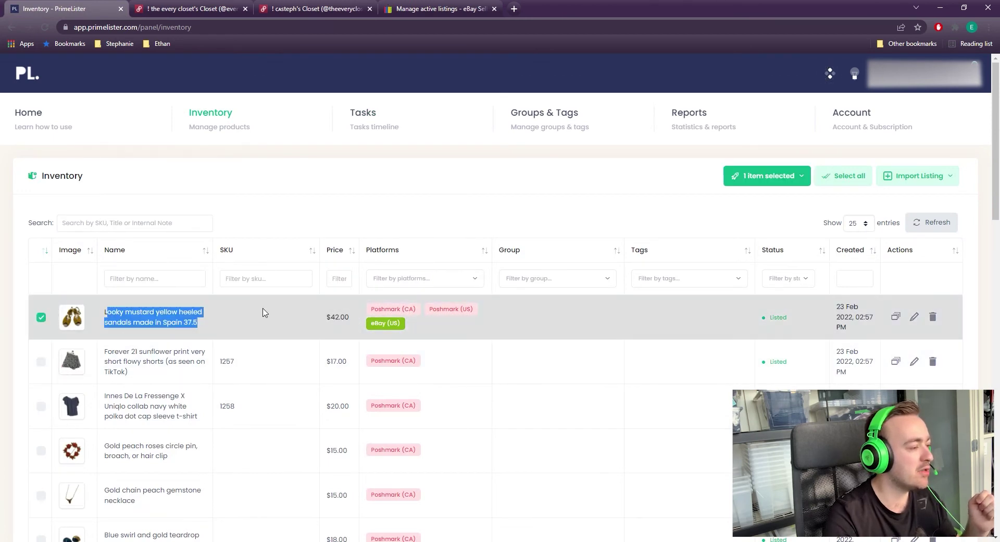
left_click(795, 184)
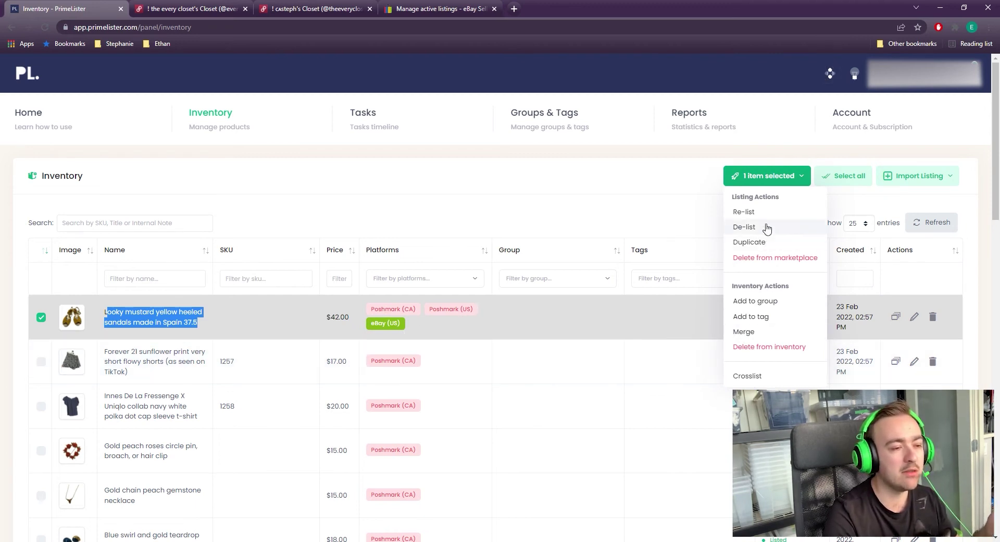
left_click(814, 265)
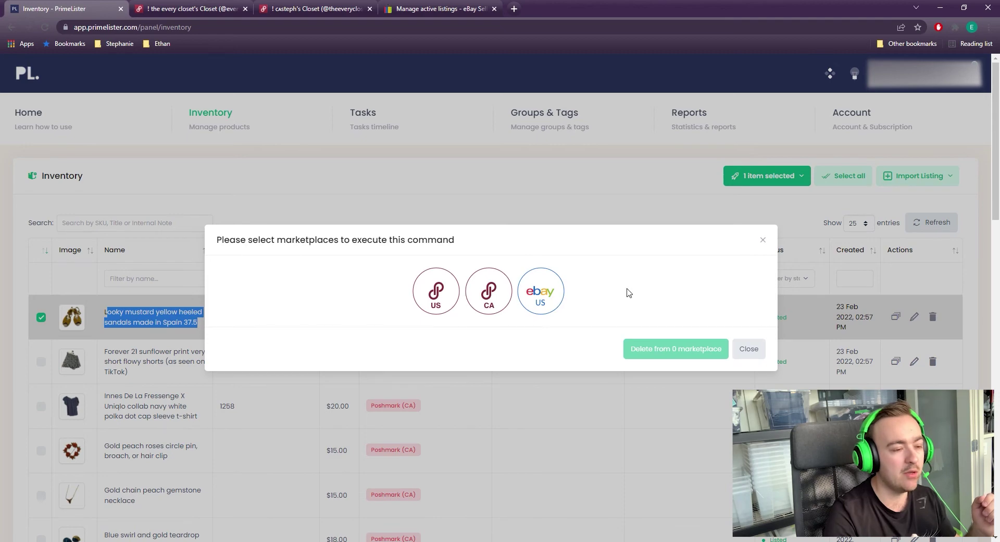
left_click(758, 348)
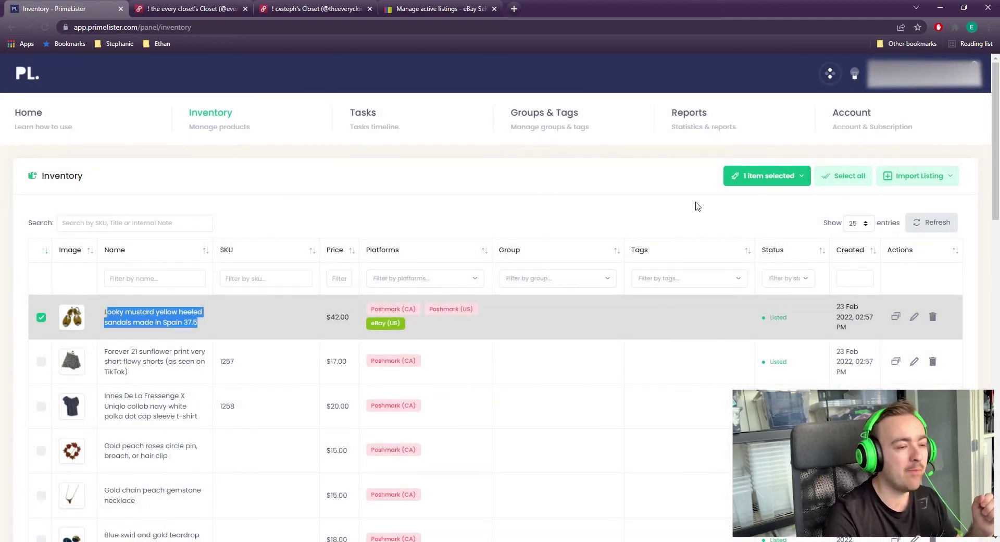
Try out the de-list choices Poshmark US, Poshmark CA and eBay US for the Looky sandals without de-listing them
left_click(771, 180)
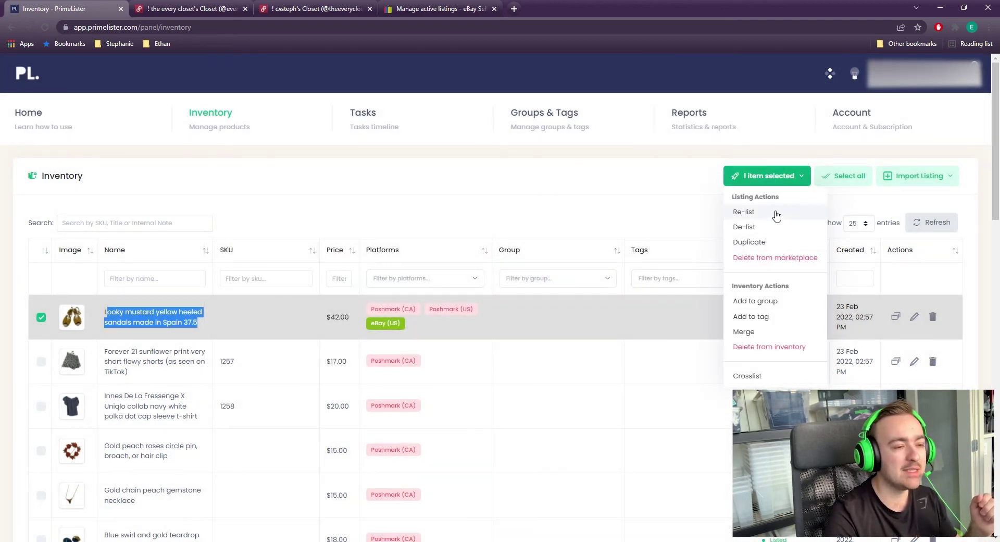
left_click(744, 227)
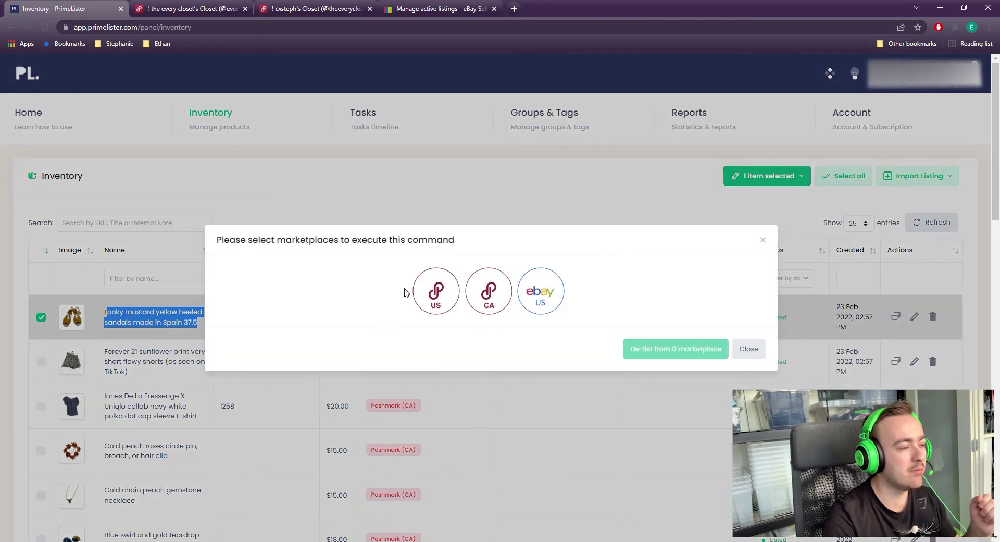
left_click(435, 290)
left_click(540, 291)
left_click(489, 291)
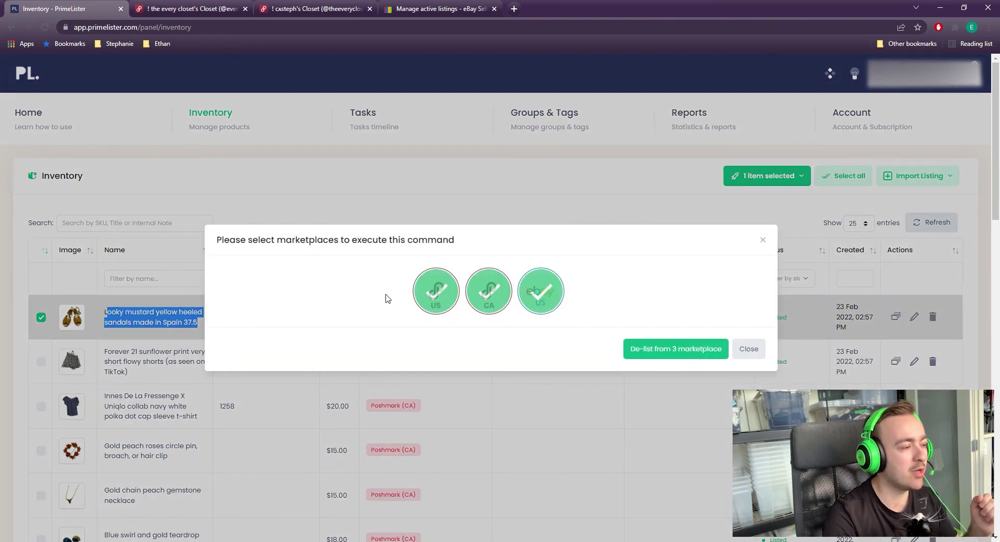
left_click(535, 300)
left_click(435, 306)
left_click(749, 348)
Request deletion of the Looky sandals from the inventory and cancel at the confirmation
left_click(780, 171)
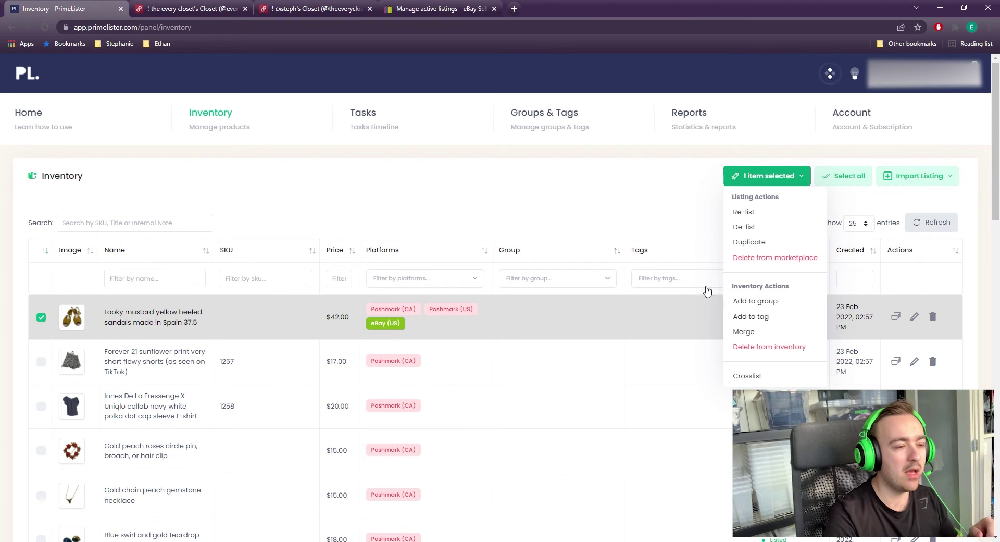
left_click(760, 258)
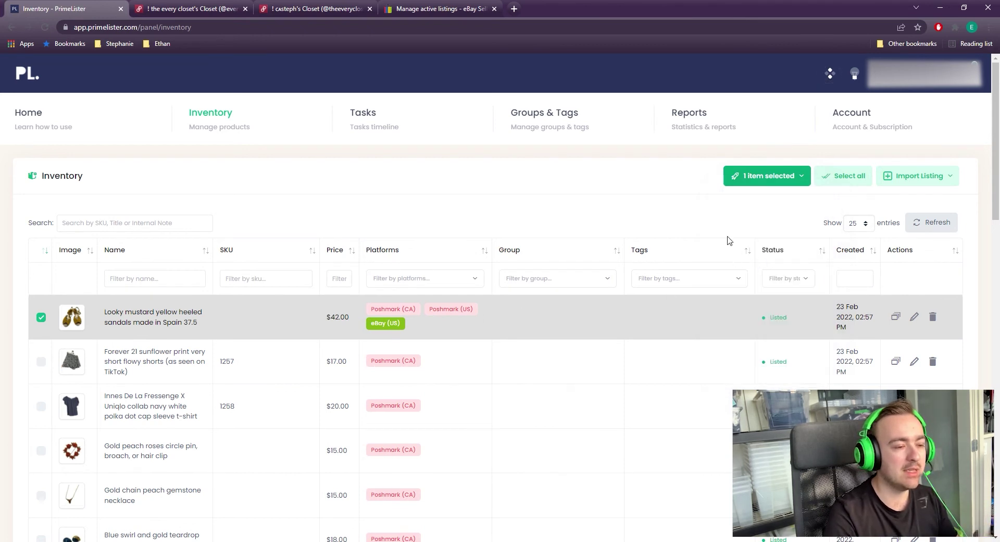
left_click(782, 178)
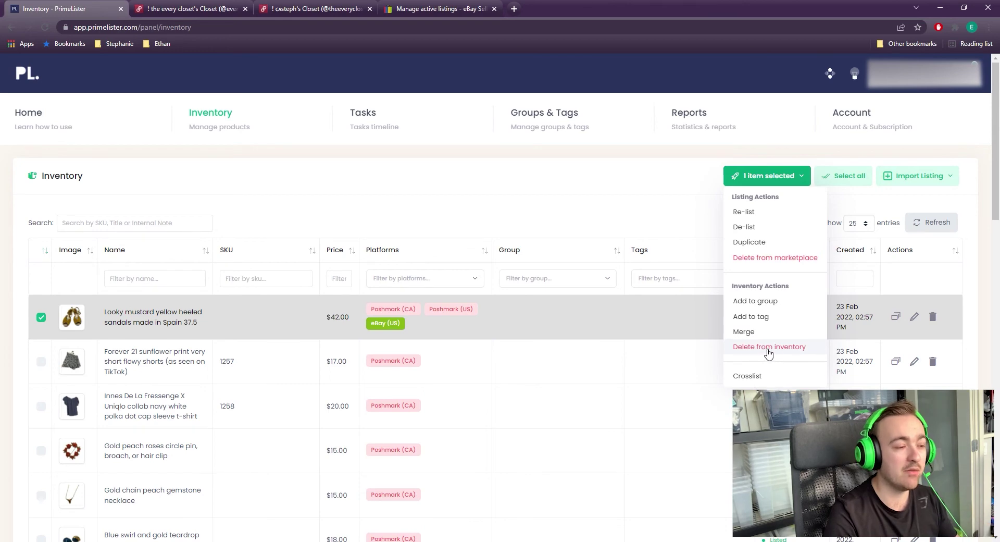
left_click(761, 349)
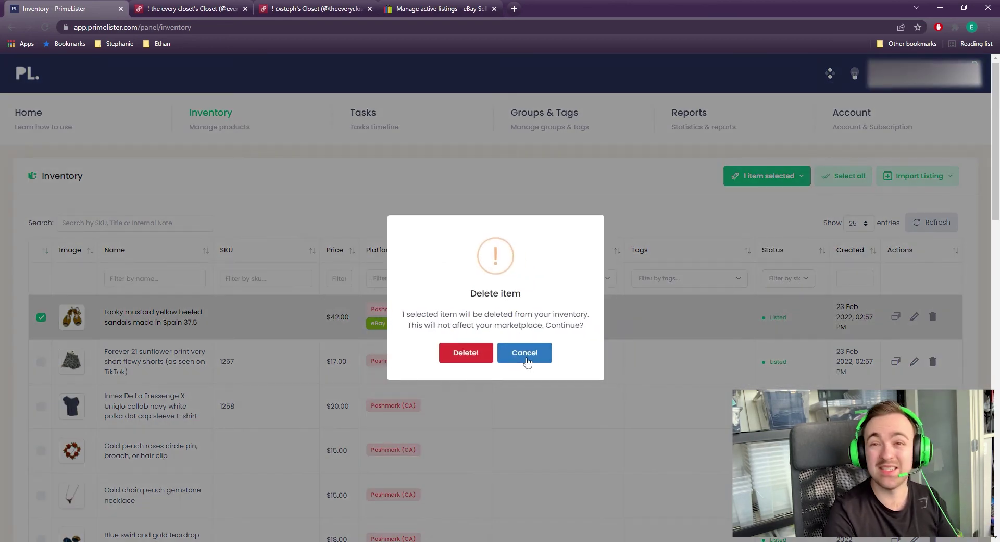
left_click(525, 354)
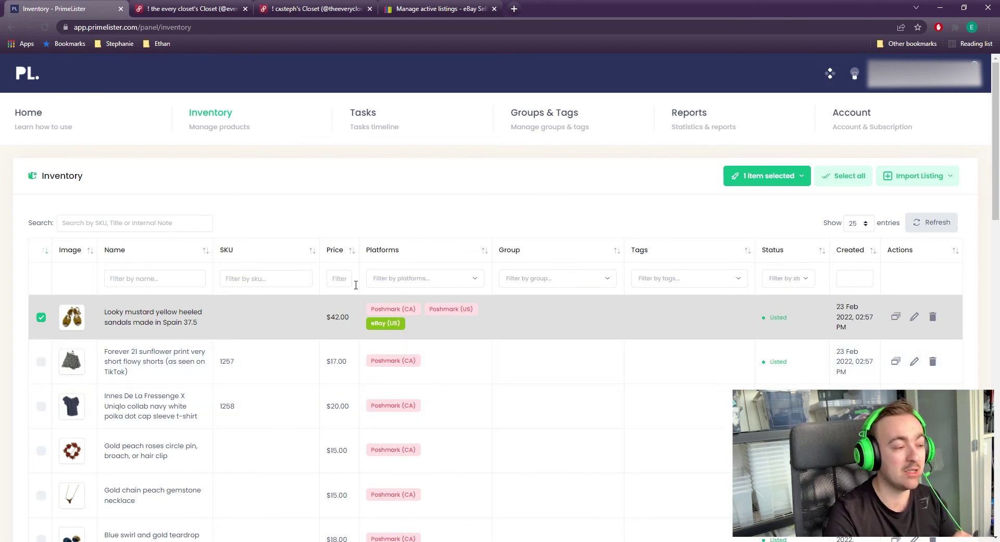
Sort the inventory by group and compare the de-list and delete-from-marketplace choices for the selected item
left_click_drag(476, 317, 363, 313)
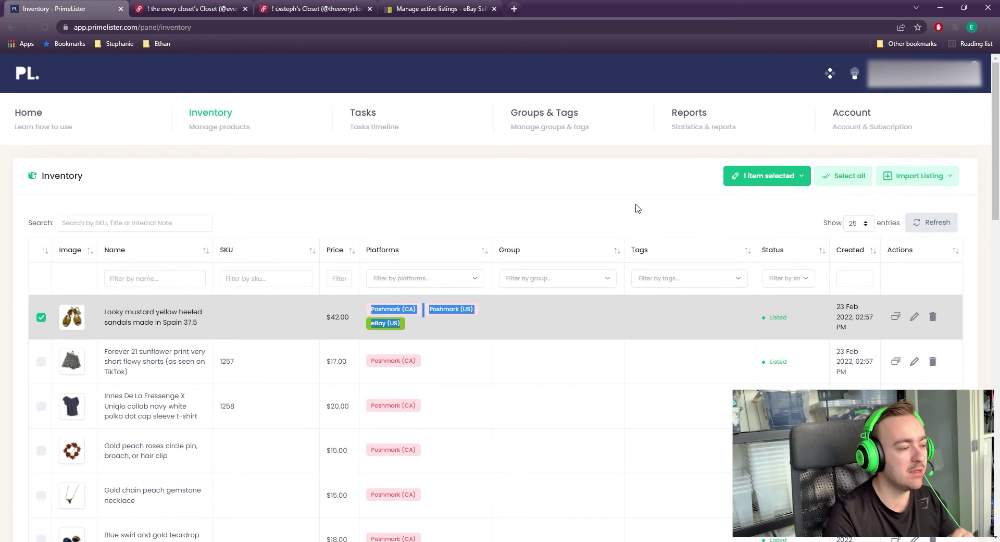
left_click(509, 249)
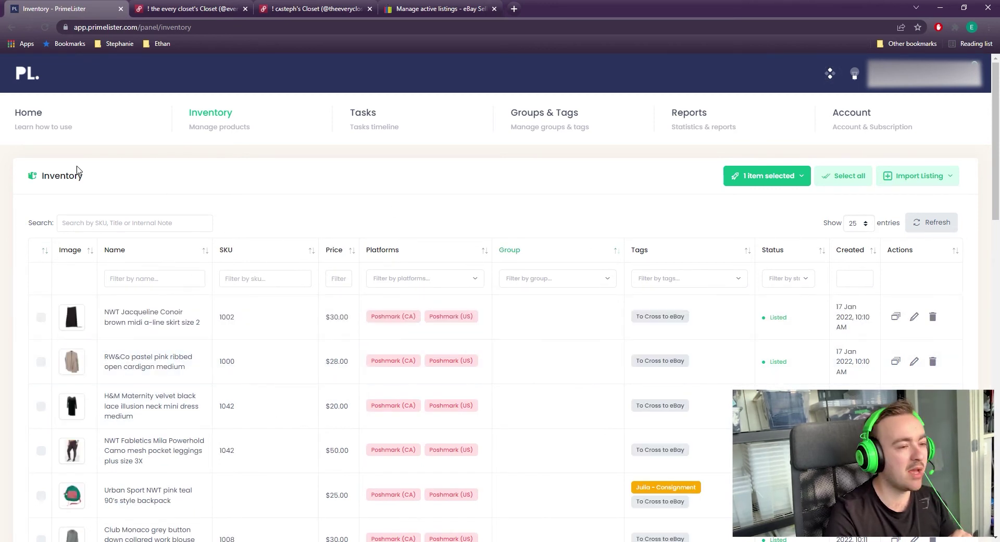
left_click(800, 177)
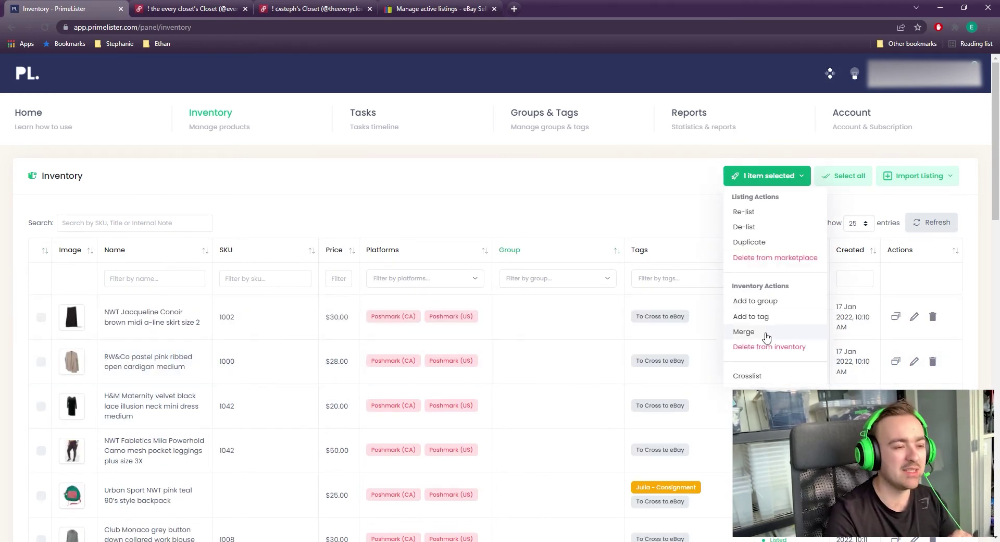
left_click(781, 226)
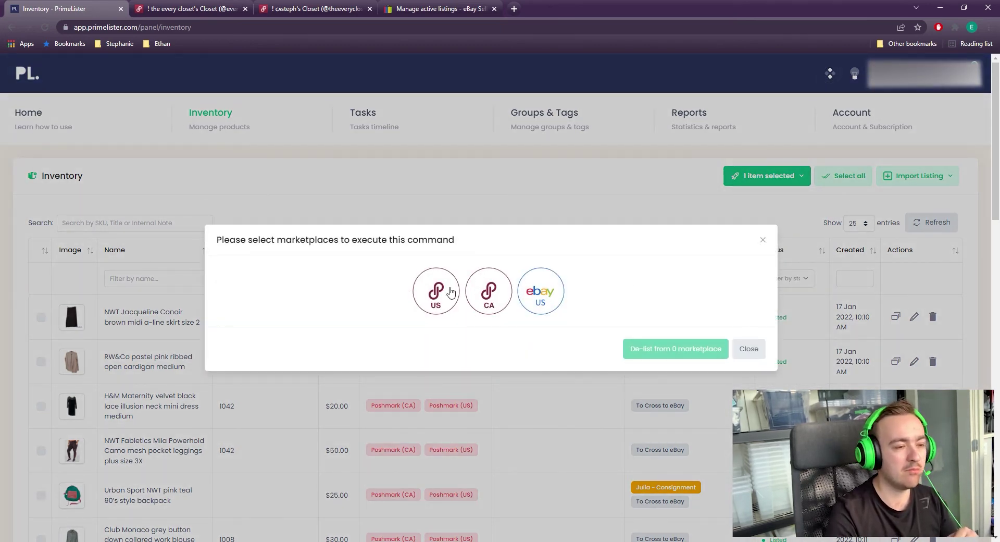
left_click(763, 240)
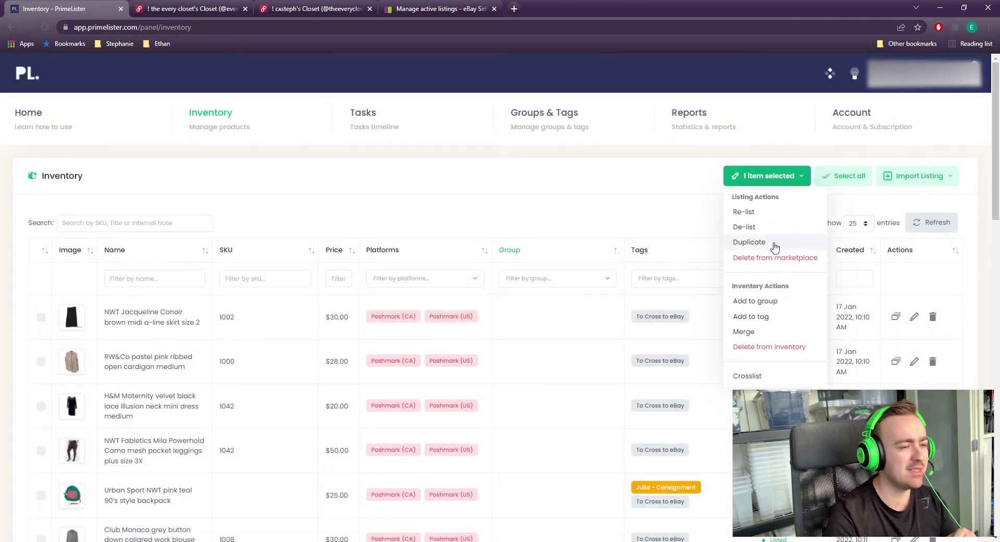
left_click(793, 261)
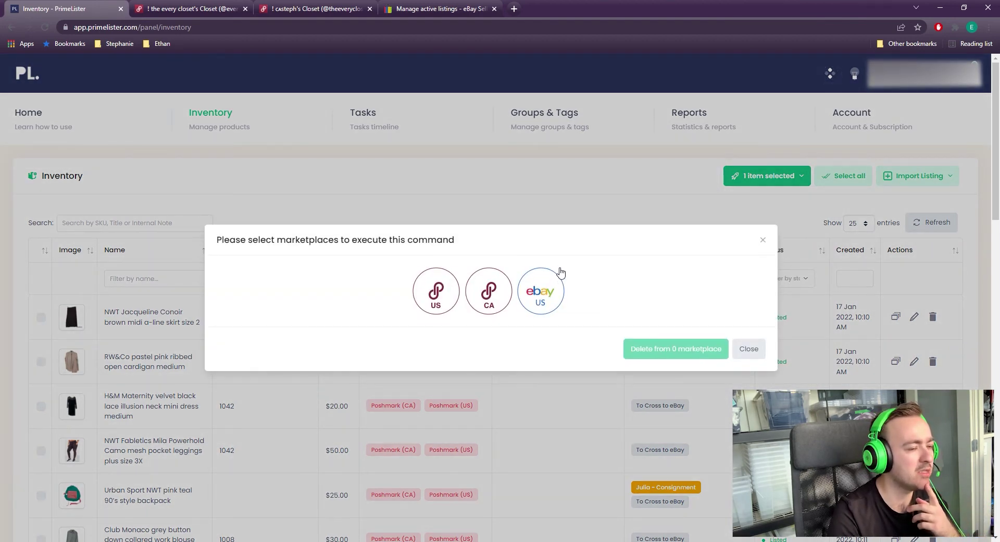
left_click(763, 240)
Switch to the Poshmark Canada closet and look over its web address and its newest available listings
key("ctrl+3")
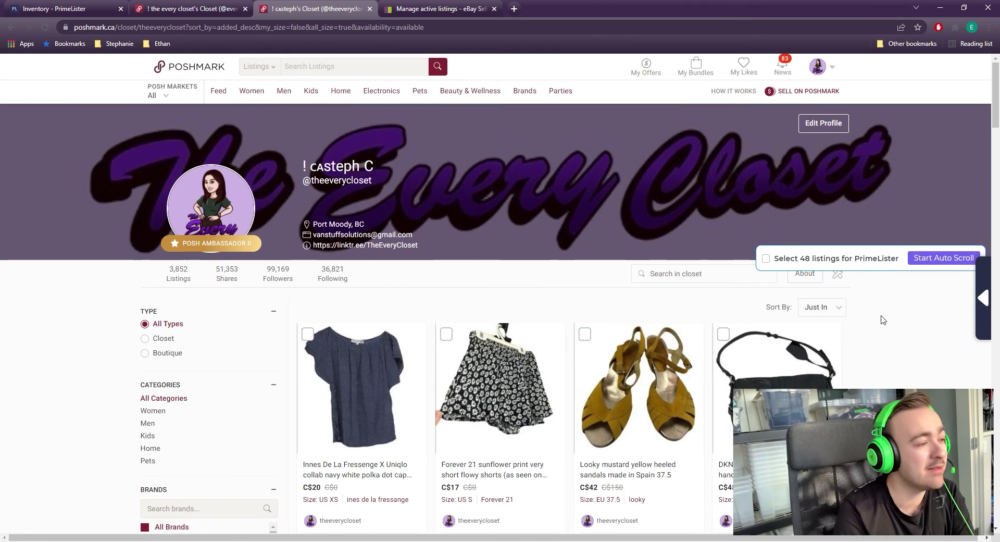
left_click_drag(79, 29, 164, 31)
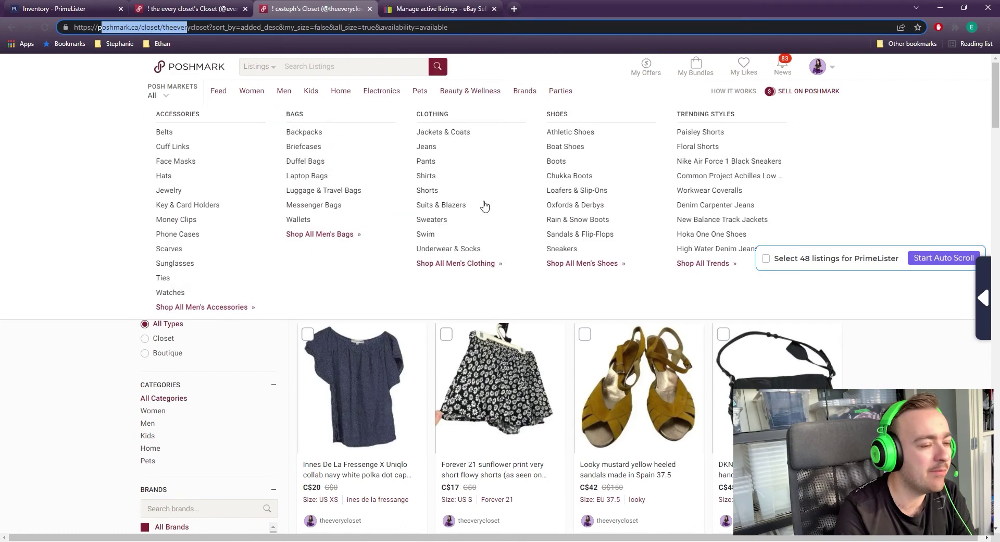
left_click(897, 356)
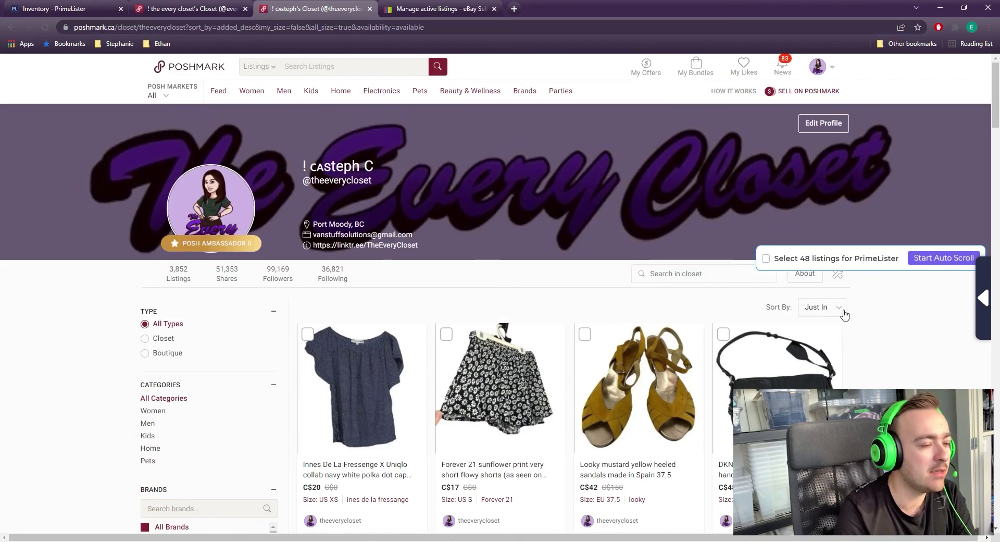
scroll(521, 304, "down", 6)
scroll(216, 293, "down", 2)
scroll(71, 376, "down", 12)
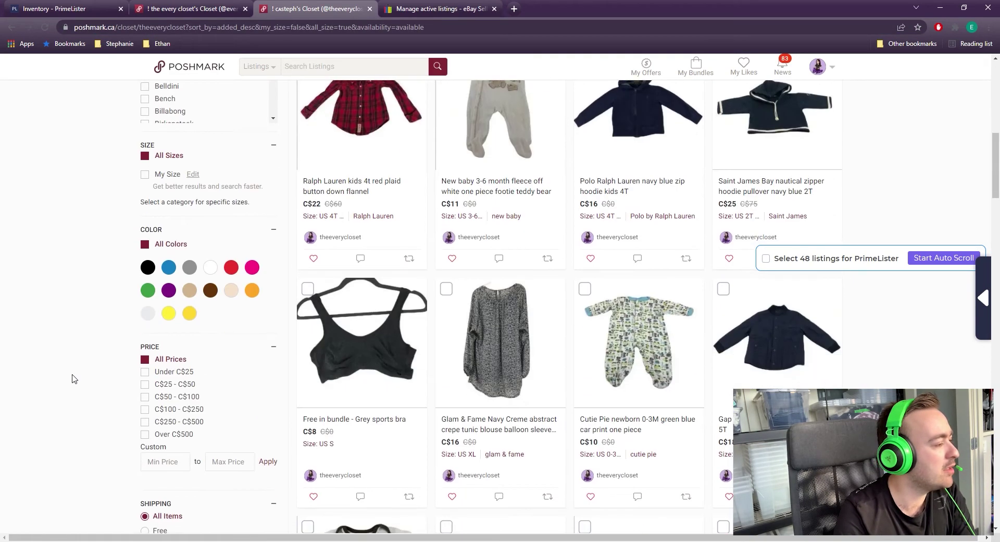
scroll(227, 283, "up", 18)
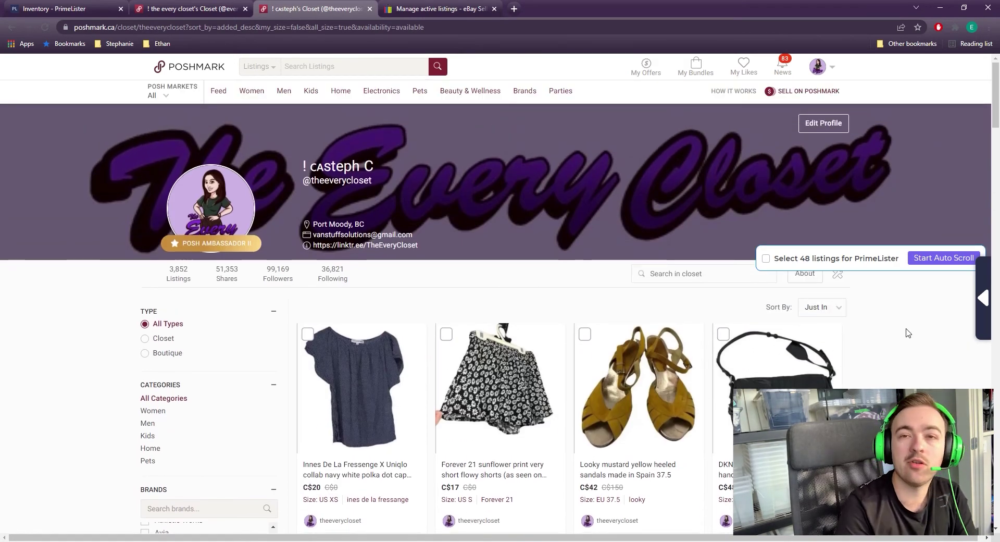
Load all available listings in the Poshmark Canada closet down to the oldest ones
key("End")
key("End")
key("End")
key("End")
key("End")
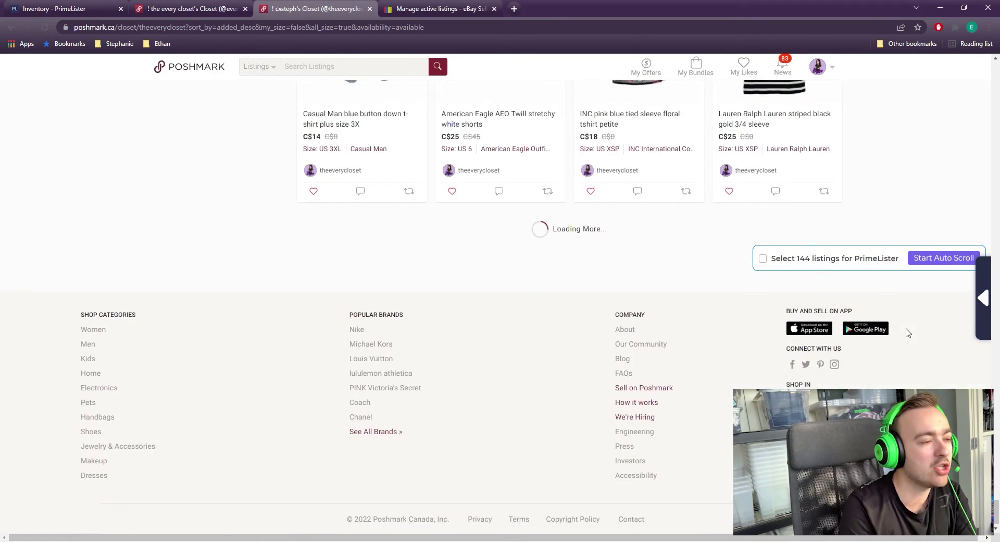
key("End")
key("End")
key("End")
key("End")
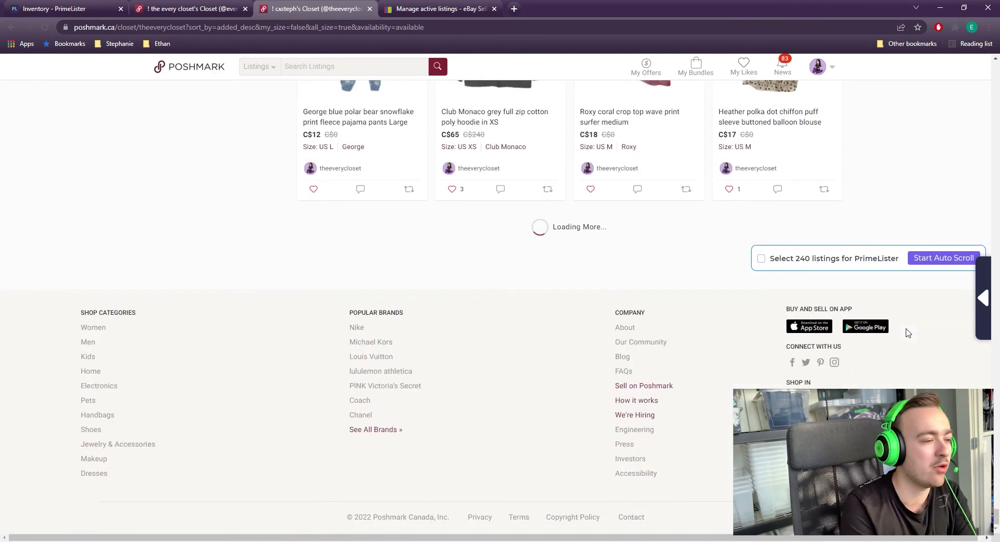
key("End")
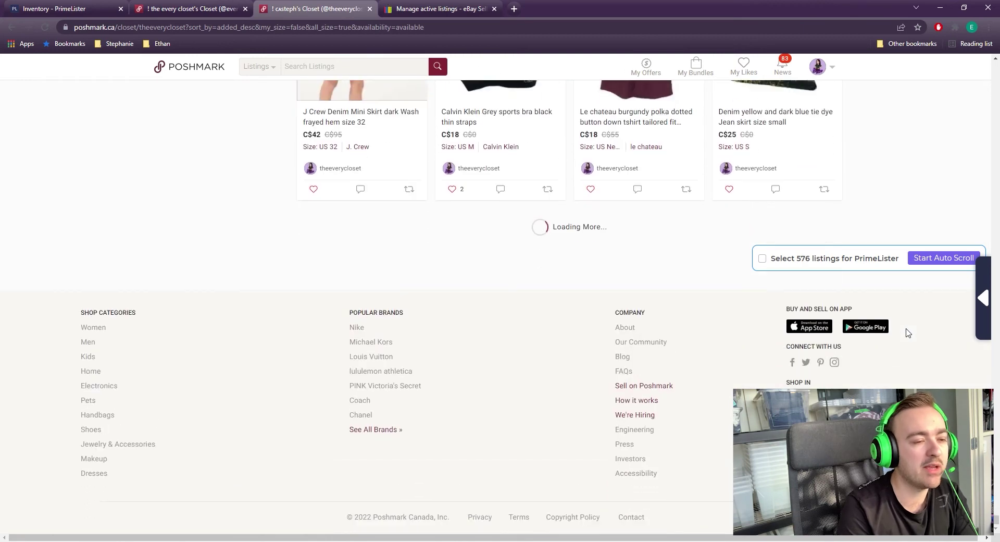
key("End")
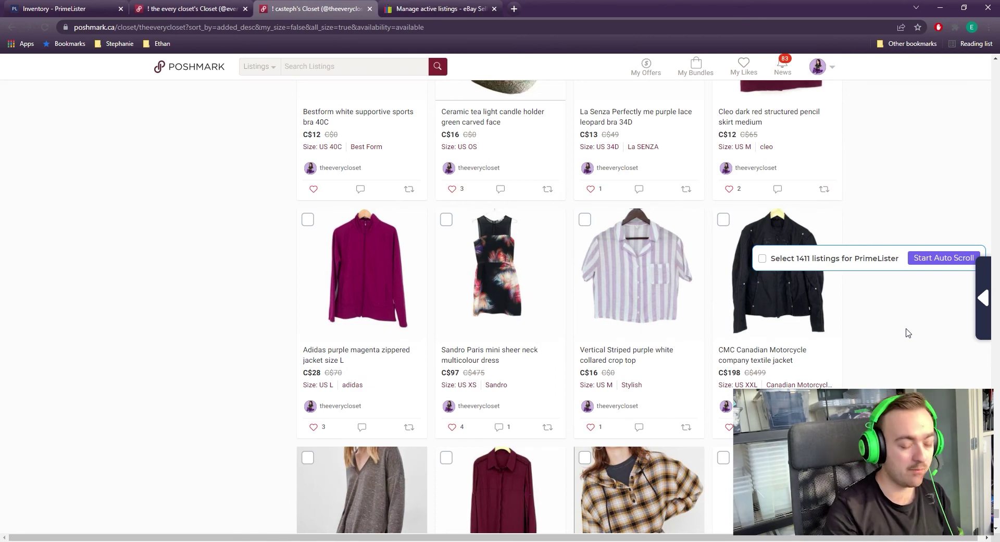
key("End")
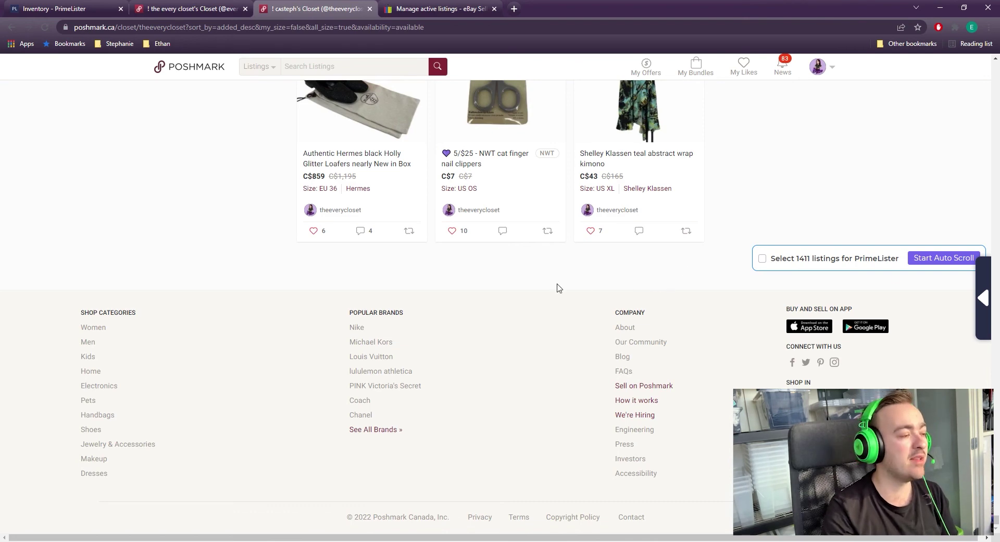
Select the seven oldest listings, from the Shelley Klassen kimono back to the Le Chateau cobalt dress
scroll(510, 314, "up", 5)
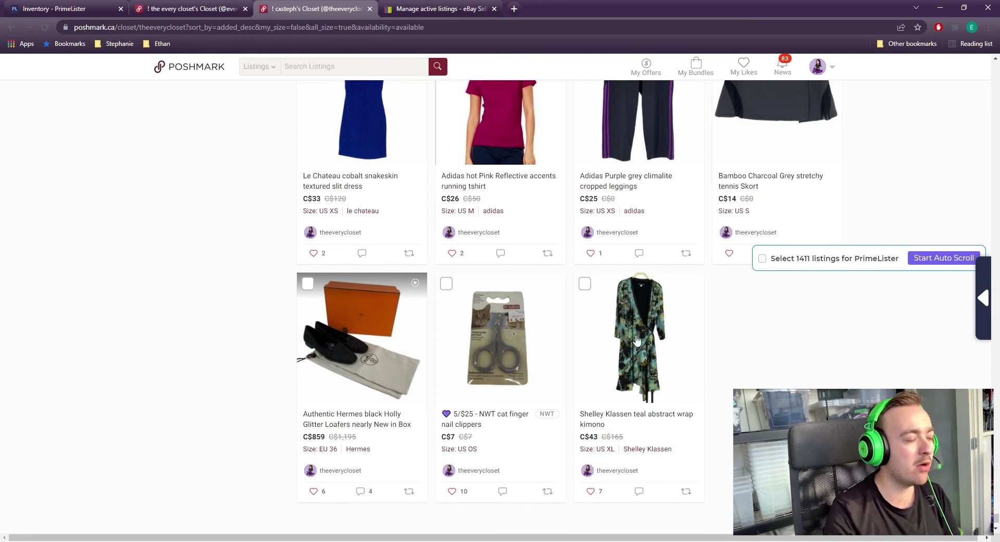
left_click(584, 283)
left_click(446, 283)
scroll(309, 286, "up", 6)
left_click(724, 359)
left_click(584, 358)
left_click(446, 358)
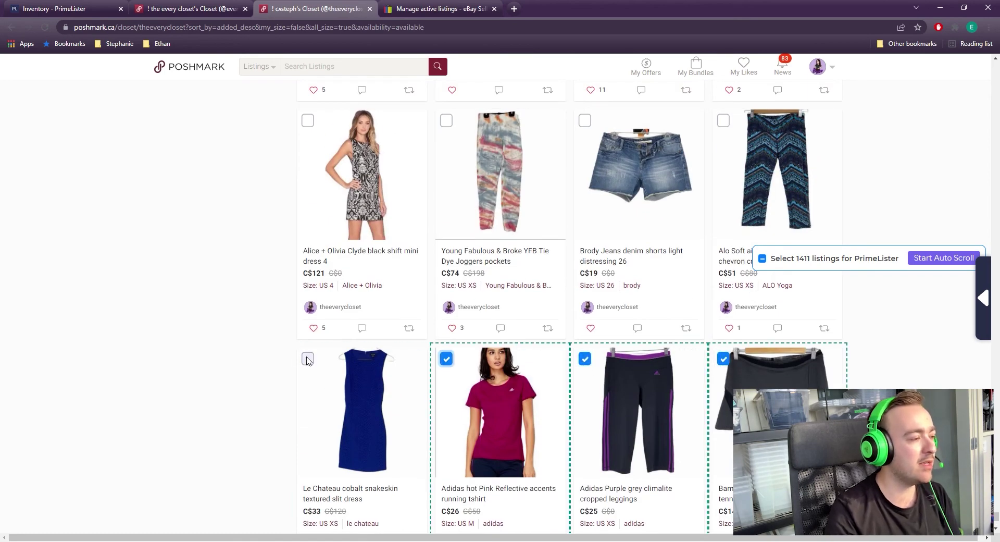
left_click(308, 359)
Add the eight listings in the two rows above, from the Alo leggings back to the Wilfred top, to the selection
scroll(313, 357, "up", 5)
scroll(312, 358, "up", 1)
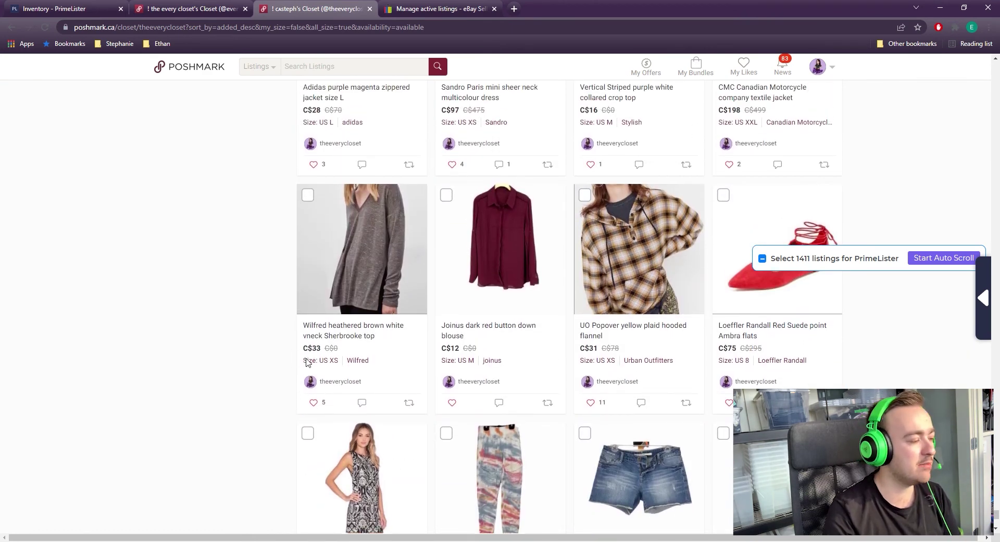
left_click(308, 433)
left_click(446, 433)
left_click(585, 432)
left_click(723, 433)
left_click(724, 195)
left_click(584, 195)
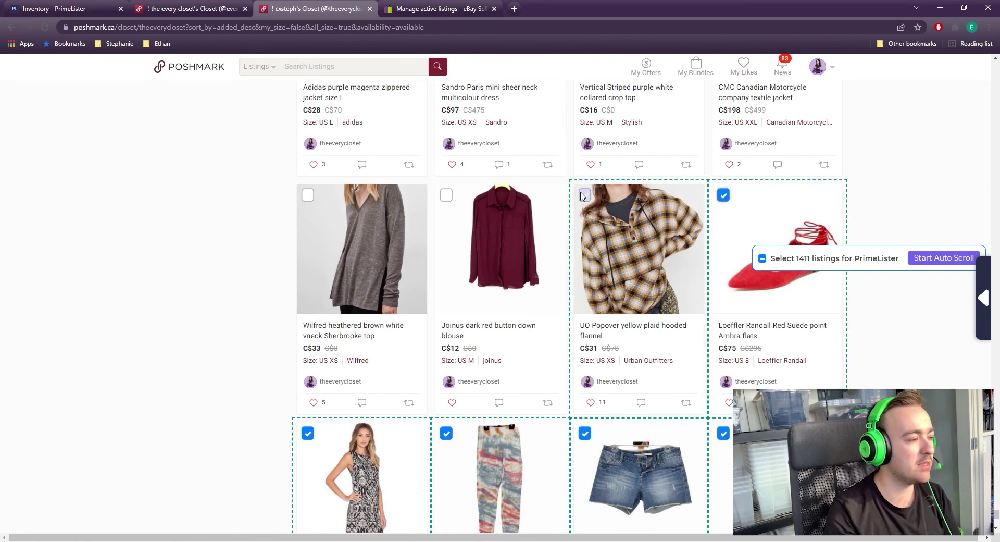
left_click(446, 195)
left_click(308, 194)
Request relisting of the selected listings without a price update, cancel at the confirmation and close the PrimeLister sidebar
scroll(800, 308, "down", 2)
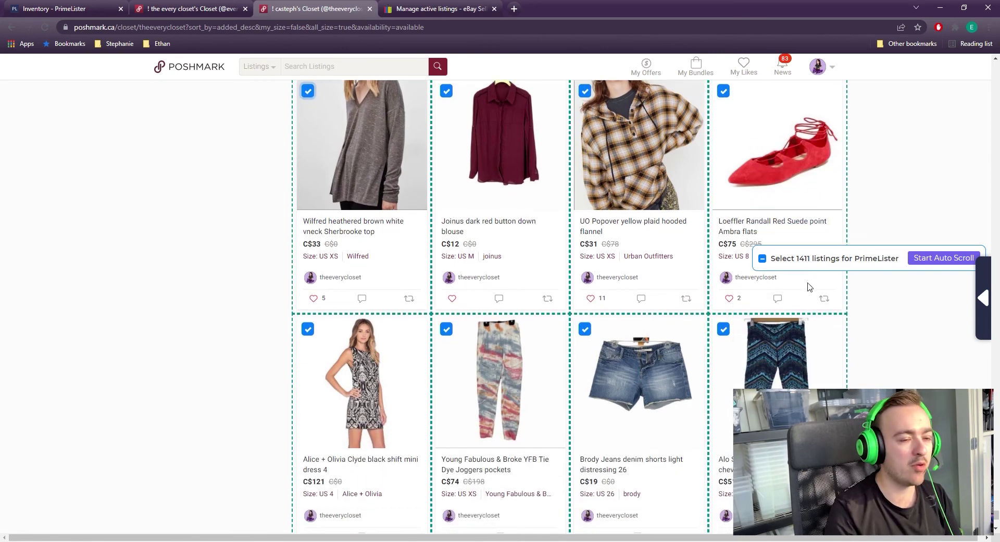
scroll(799, 307, "down", 4)
left_click(983, 298)
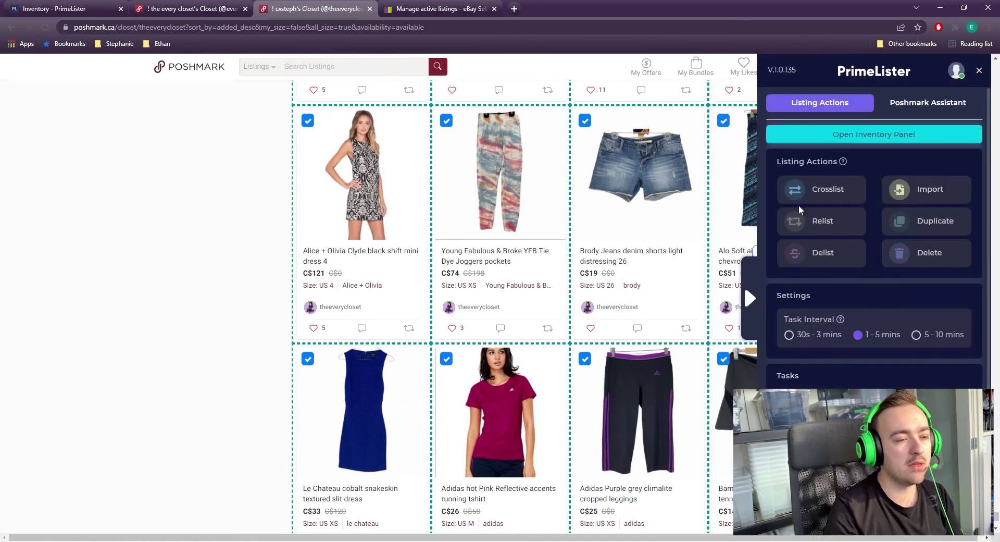
left_click(826, 222)
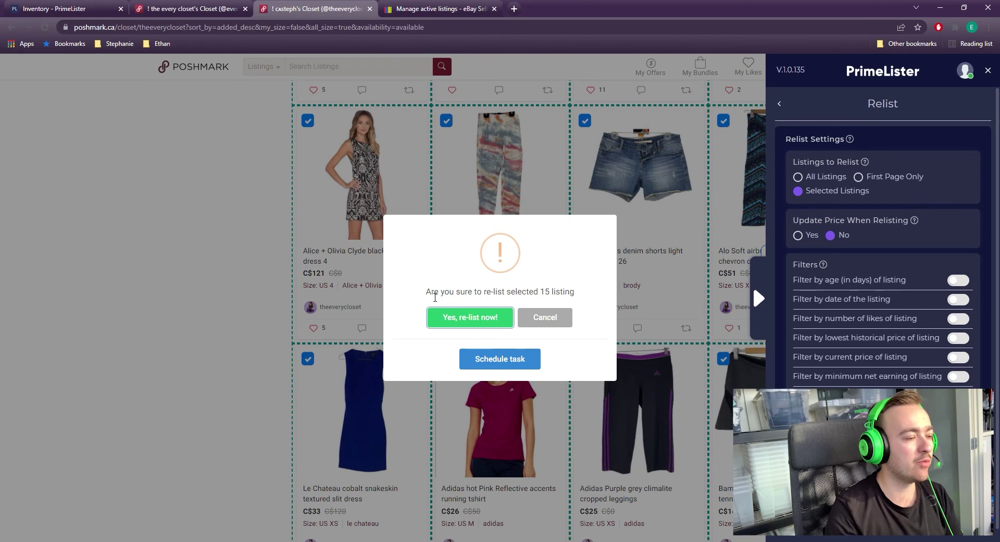
left_click_drag(435, 297, 556, 292)
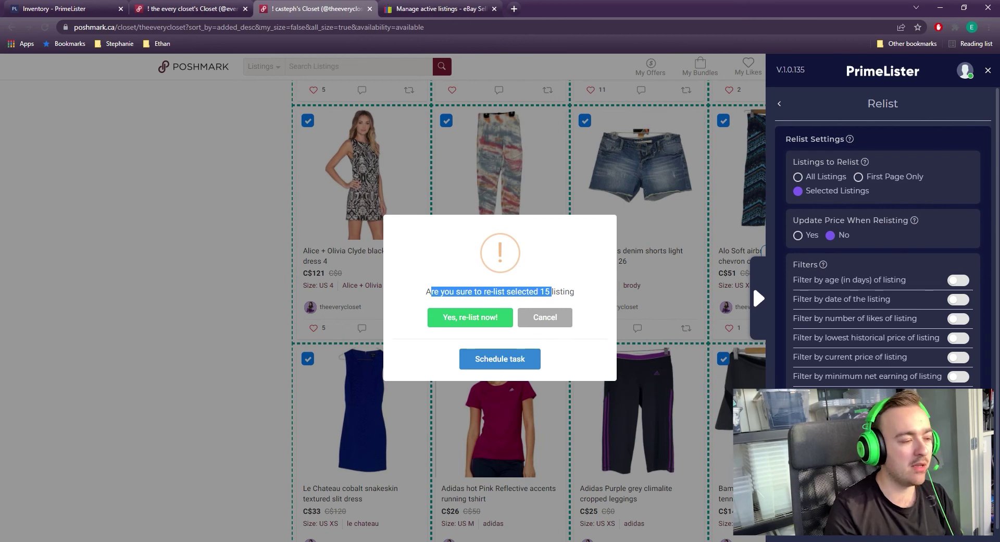
left_click(543, 322)
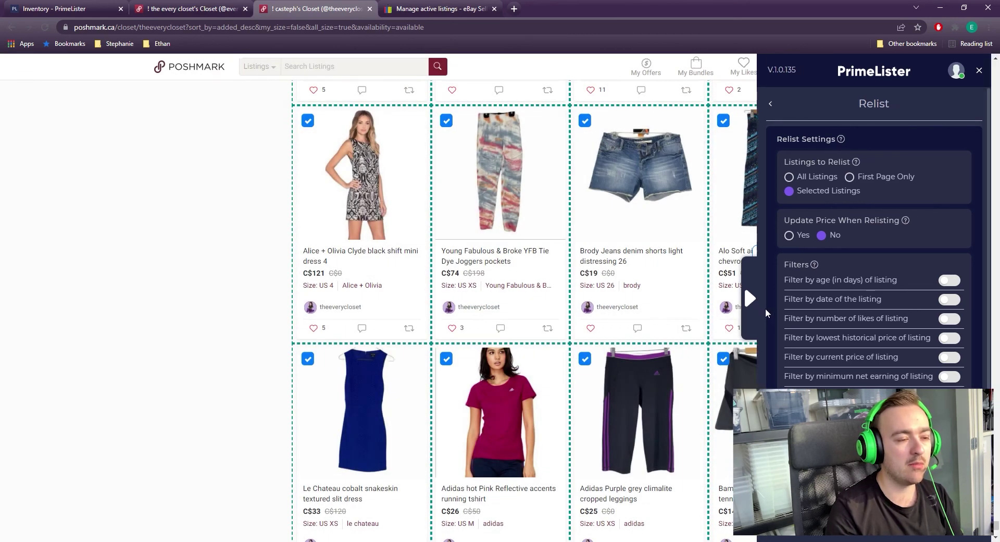
left_click(750, 298)
scroll(742, 284, "down", 5)
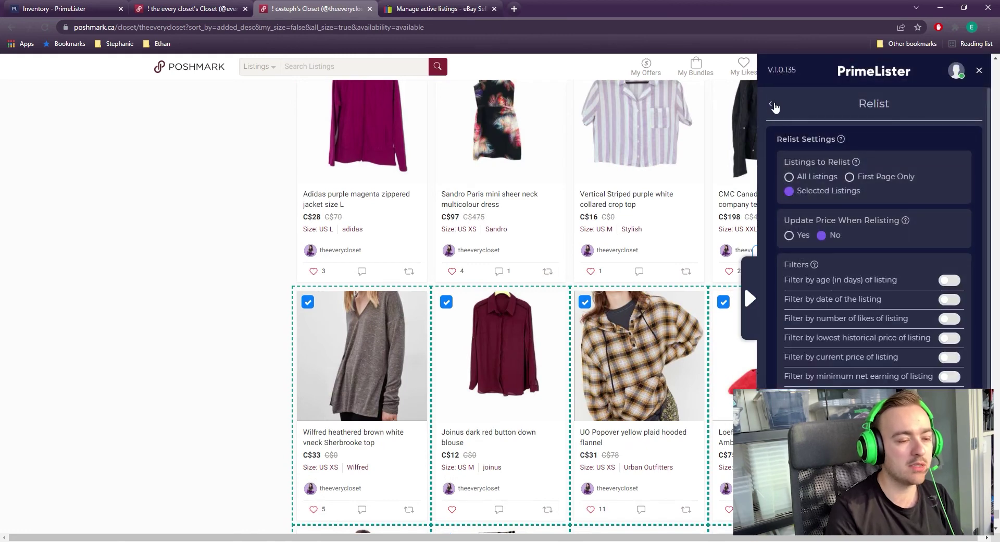
left_click(773, 103)
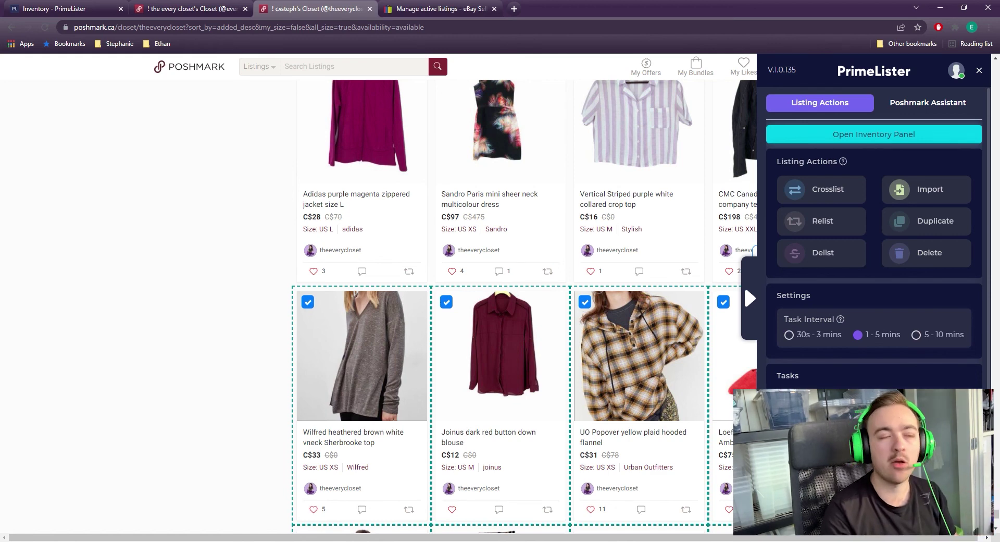
left_click(750, 298)
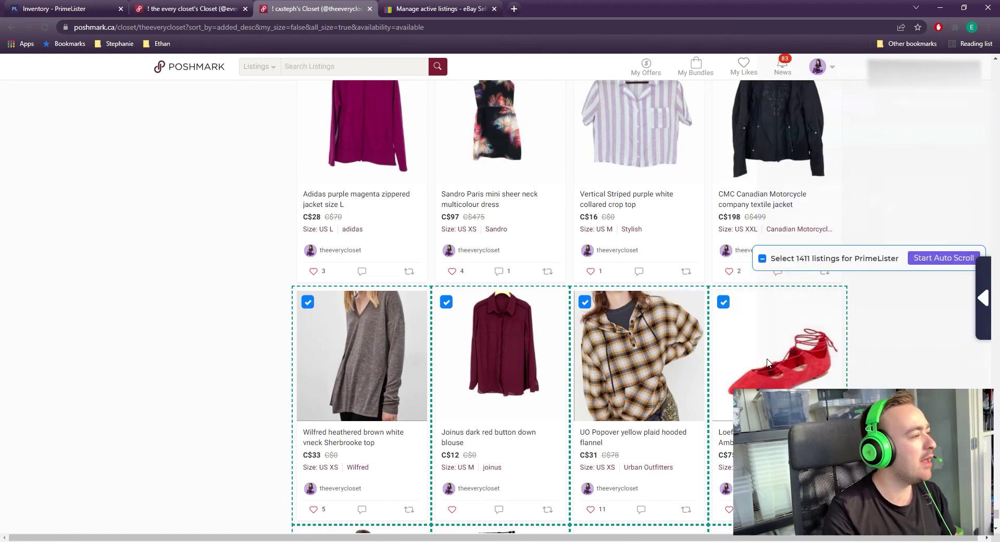
Switch to the PrimeLister inventory and open the Looky mustard yellow sandals for editing
left_click(440, 9)
left_click(73, 10)
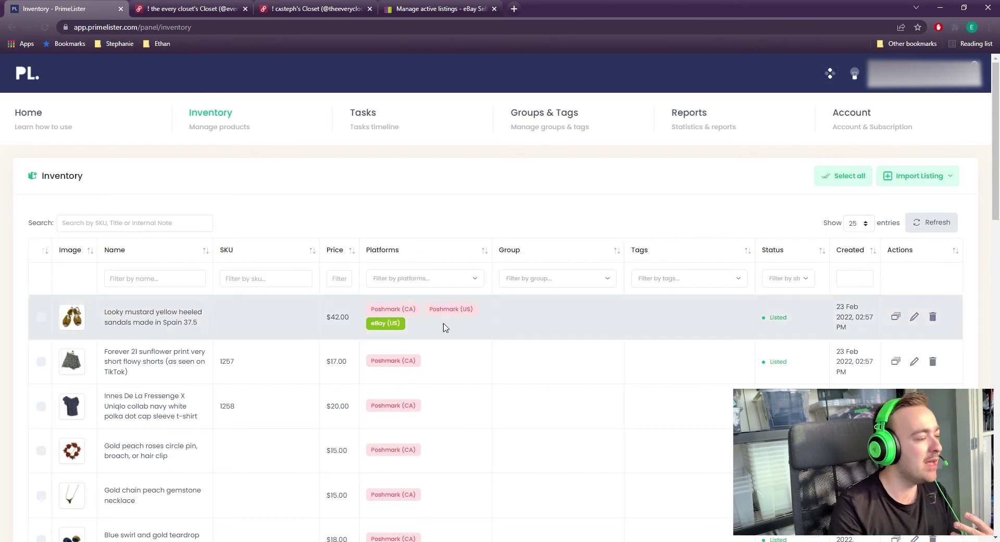
left_click_drag(105, 312, 217, 321)
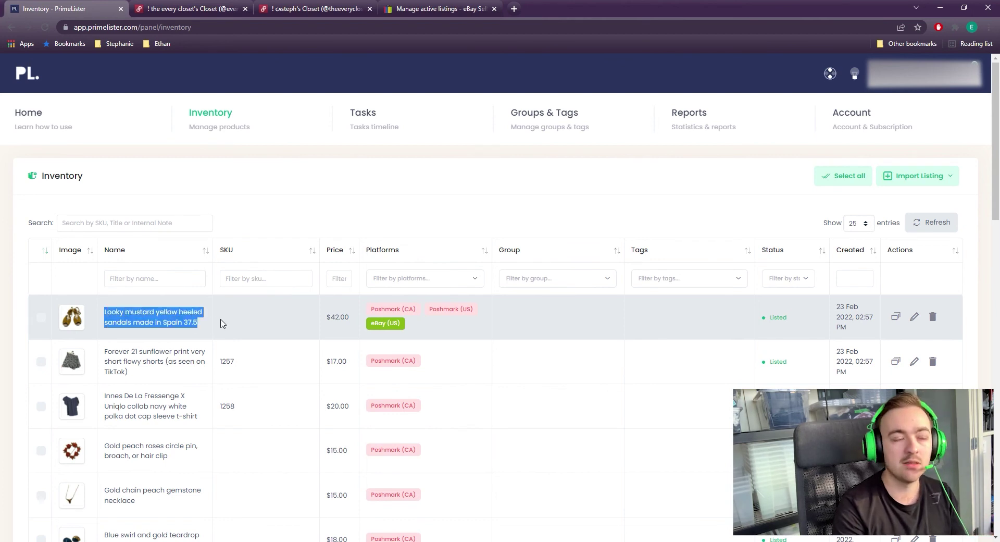
left_click_drag(368, 312, 341, 319)
left_click(913, 317)
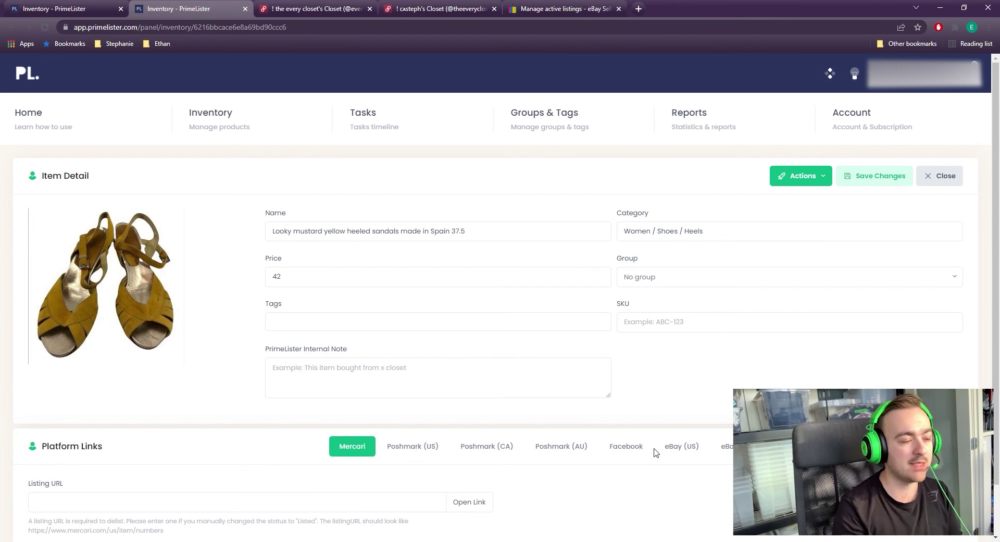
View the sandals' Poshmark (US) and Poshmark (CA) platform links and examine the listing ID in the Canadian URL
left_click(423, 452)
left_click(516, 459)
left_click_drag(232, 501, 94, 511)
double_click(246, 511)
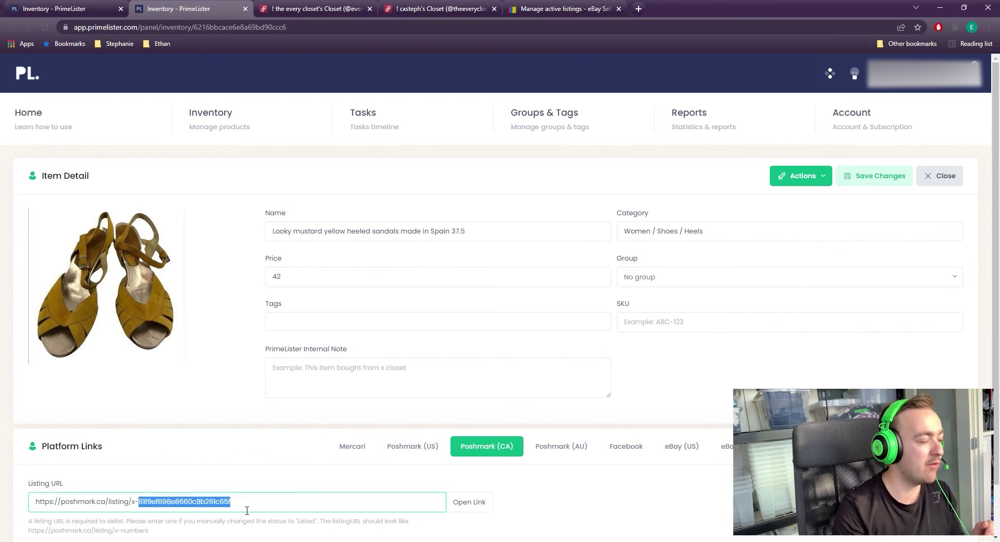
double_click(243, 510)
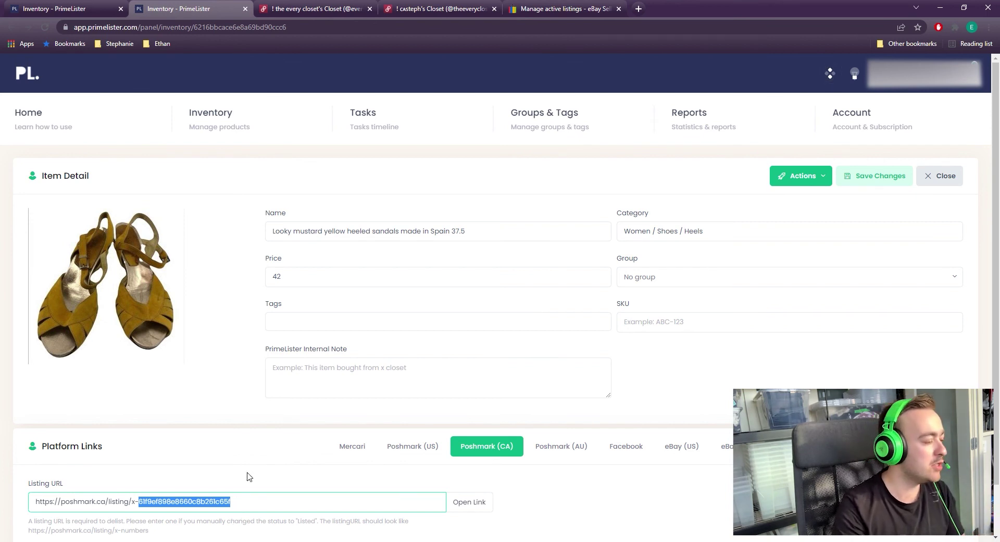
left_click(297, 510)
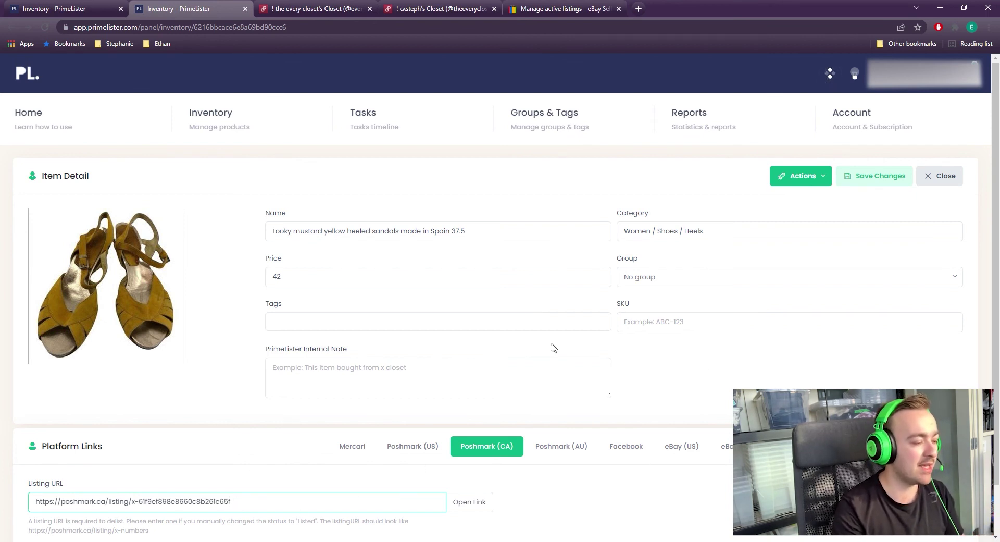
Check the sandals' linked Poshmark Canada listing, then close it and the item detail page
left_click(483, 503)
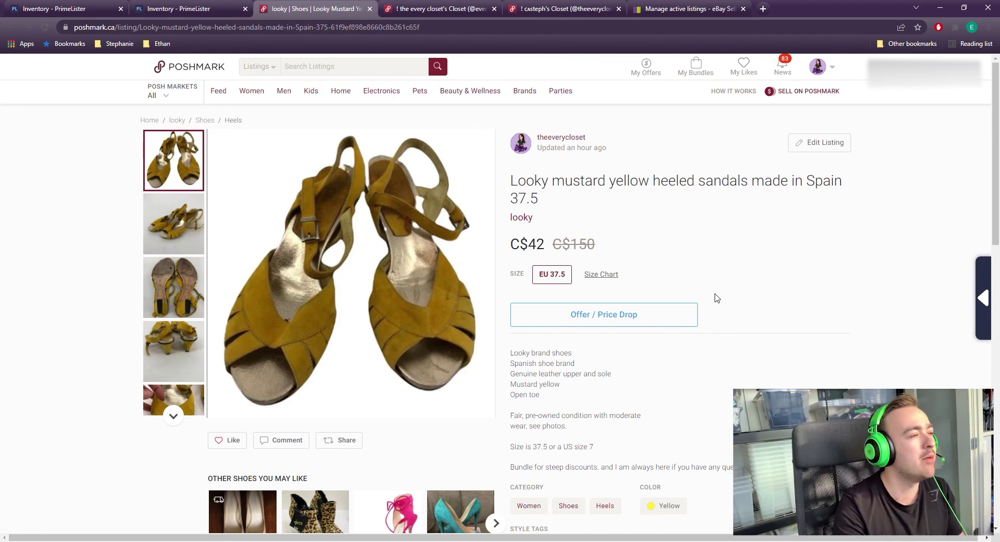
left_click(369, 9)
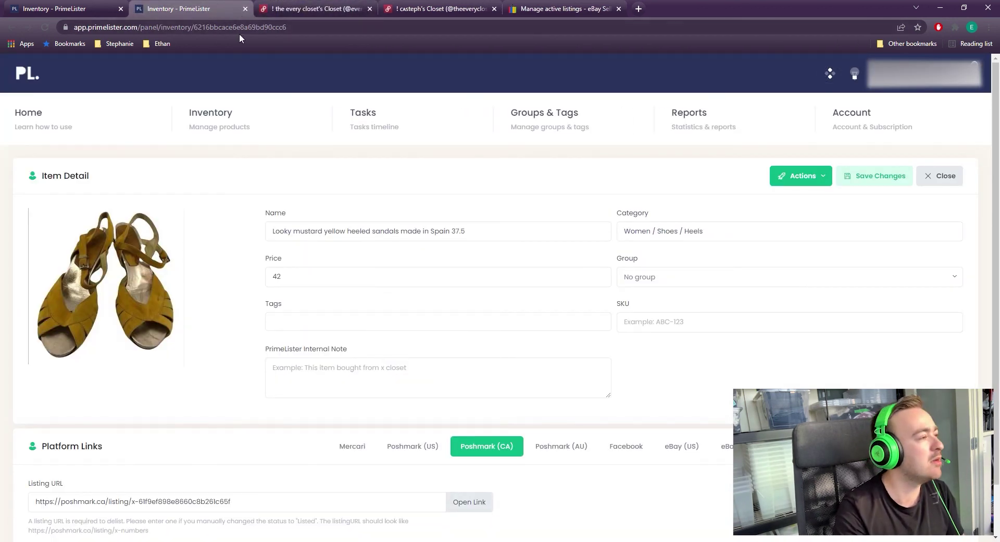
left_click(245, 9)
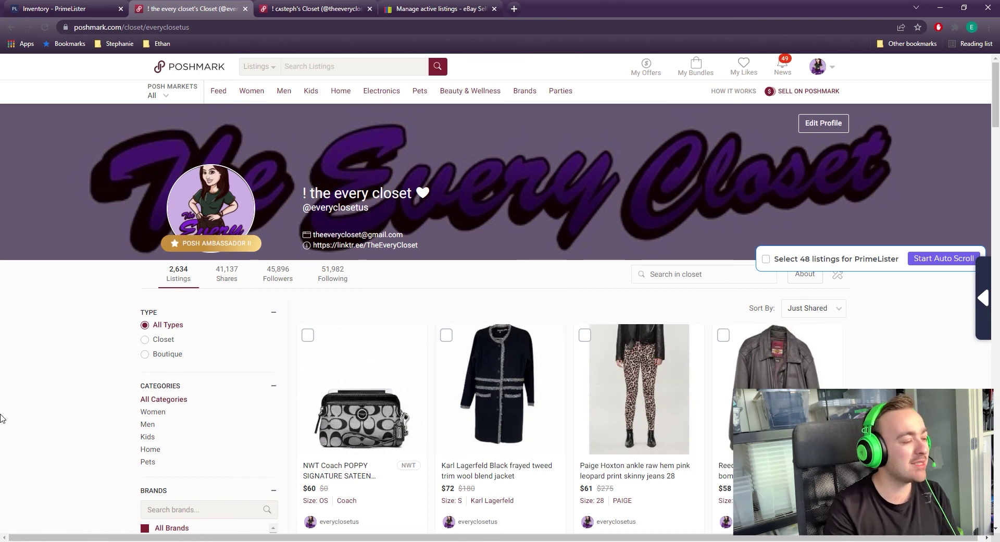
Open the Coach Poppy wristlet in the Poshmark US closet and examine its photos, description and title
left_click(394, 382)
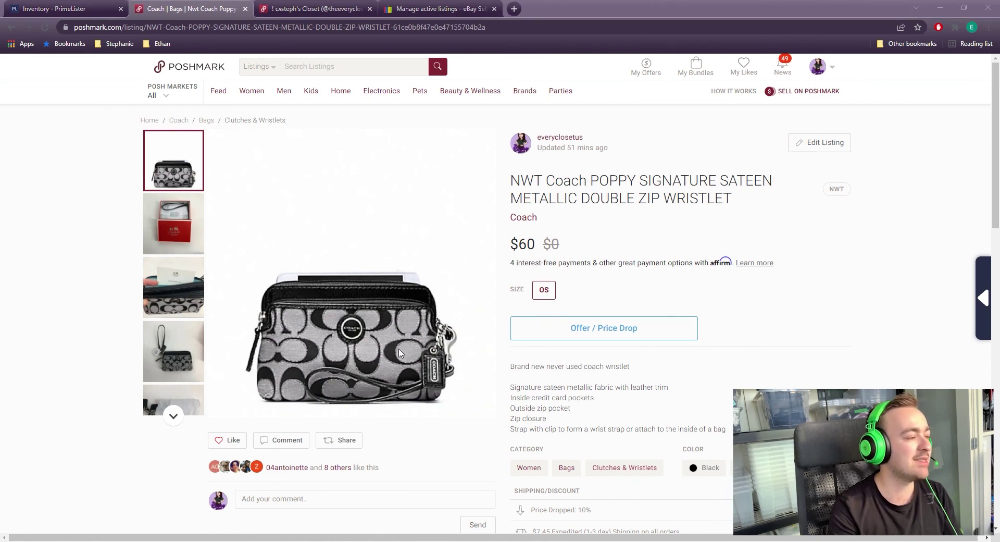
left_click(203, 224)
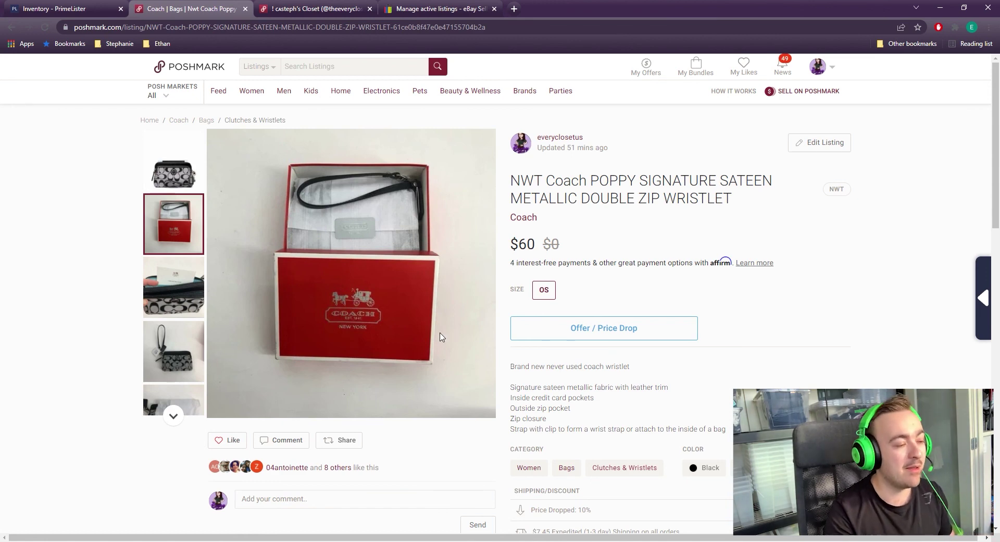
left_click_drag(510, 367, 726, 435)
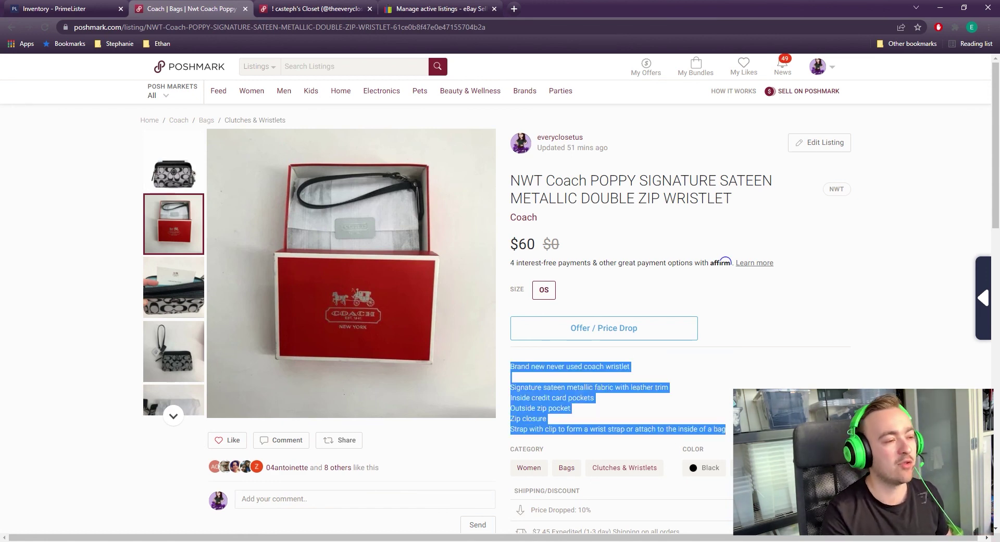
left_click_drag(502, 217, 770, 211)
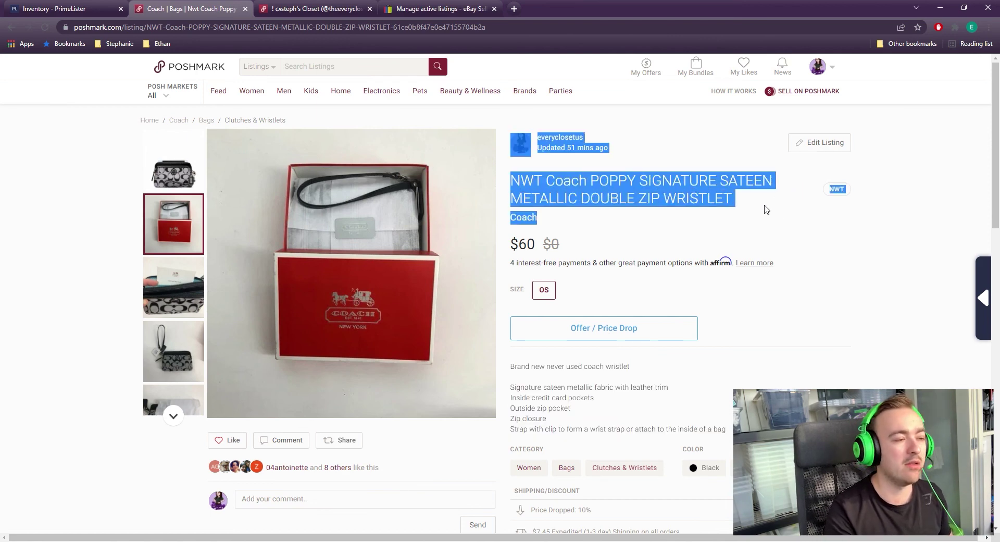
left_click(548, 202)
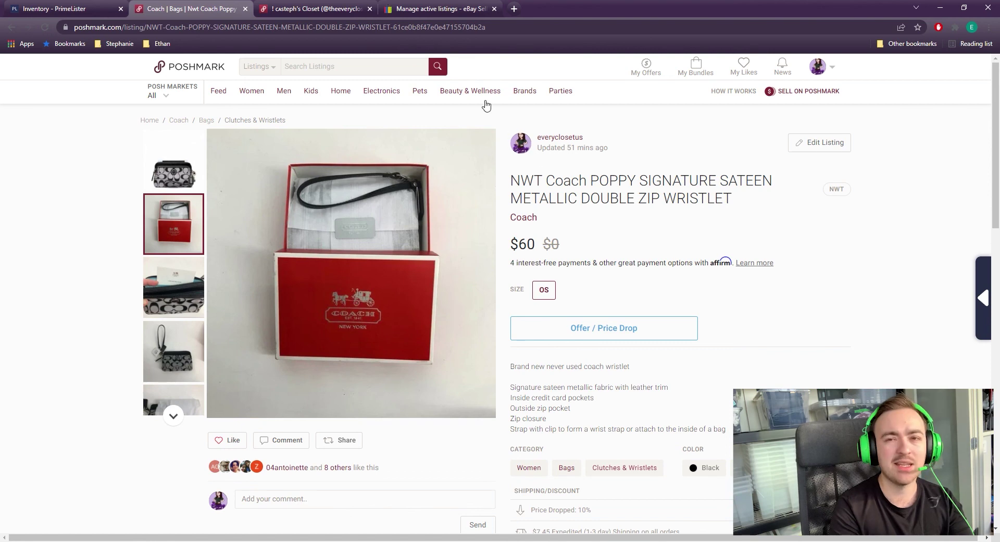
Return to the PrimeLister inventory and look over the Forever 21 sunflower shorts entry
left_click(52, 8)
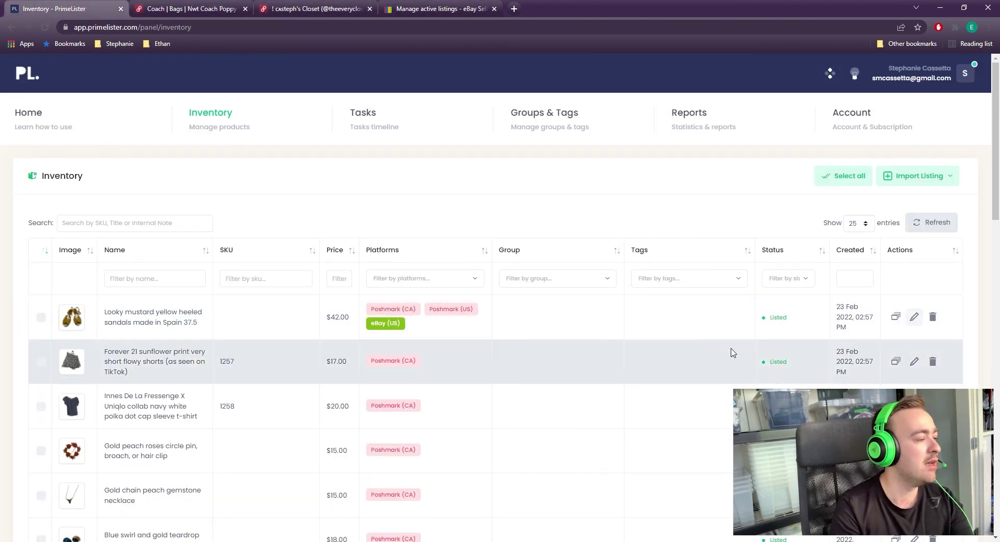
left_click_drag(190, 351, 308, 368)
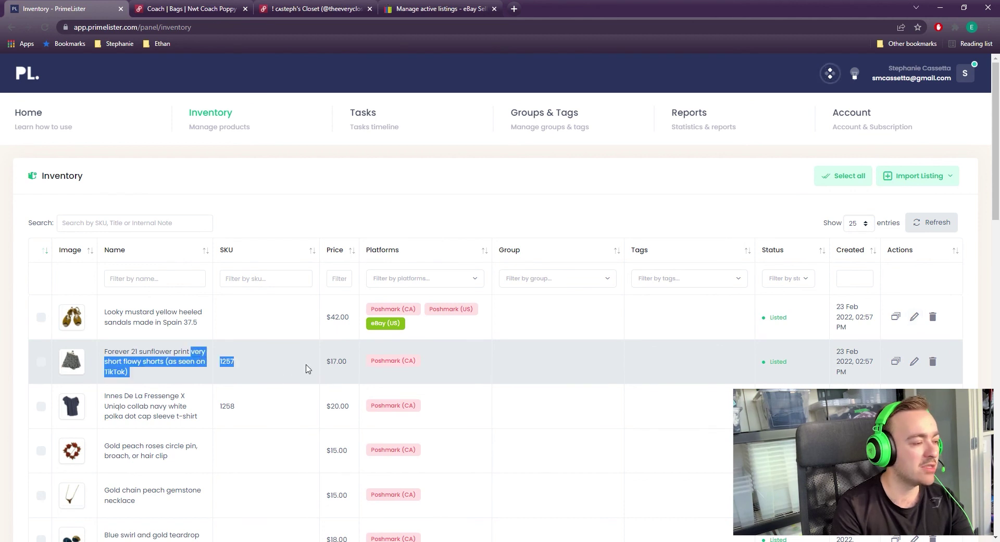
left_click(295, 373)
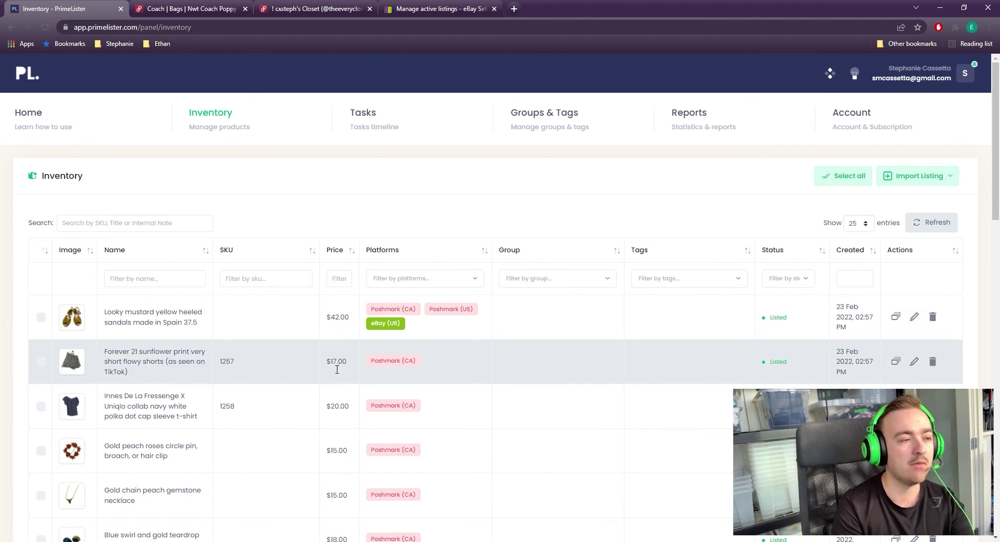